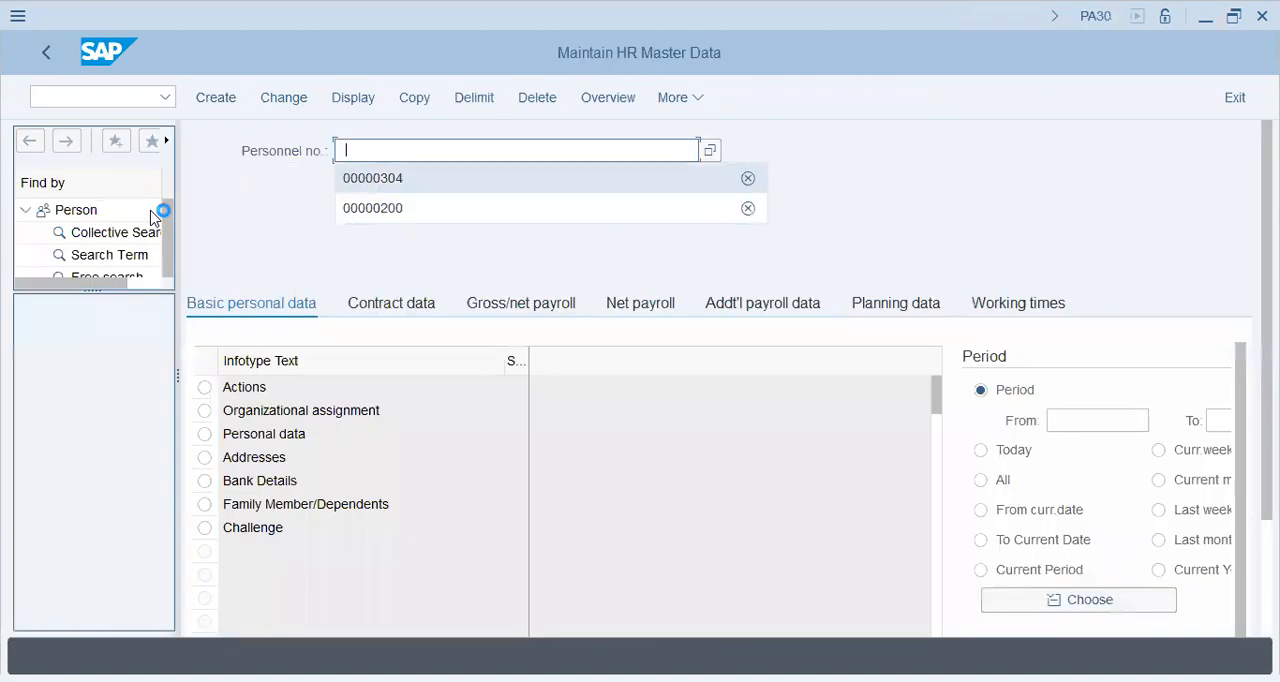
Step: Load the employee's master data by personnel number and try to open the overview of infotype 1002
key(Return)
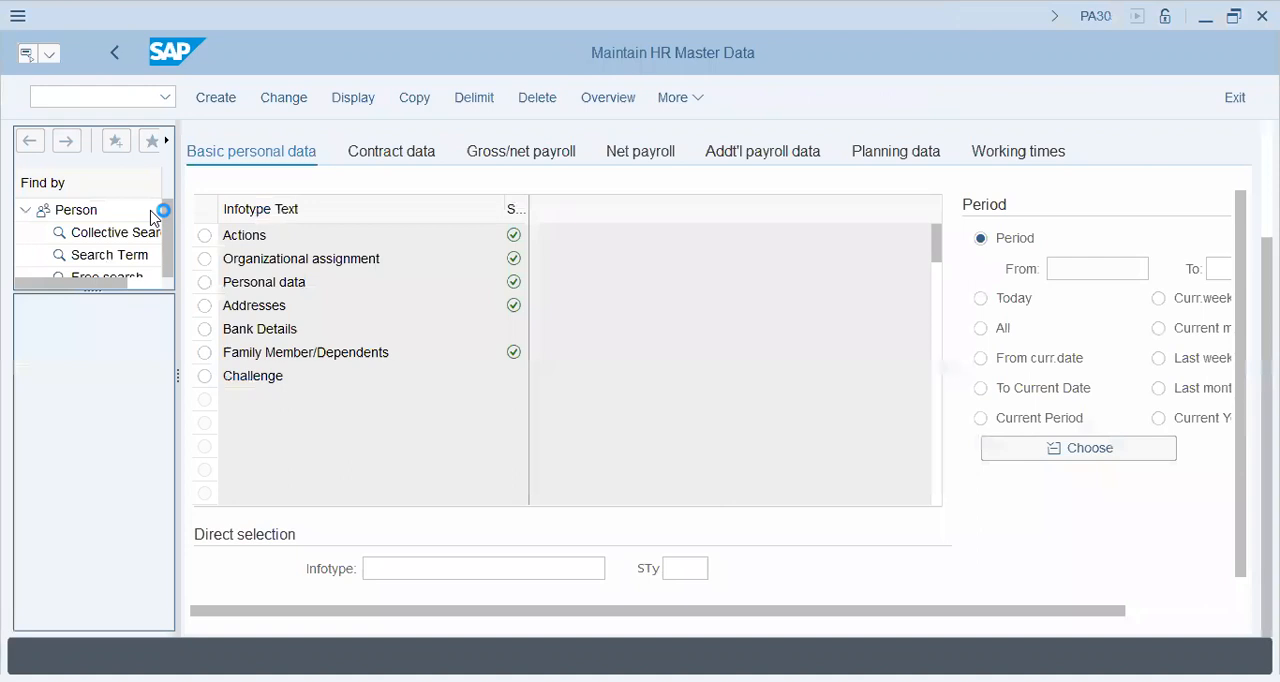
text(1)
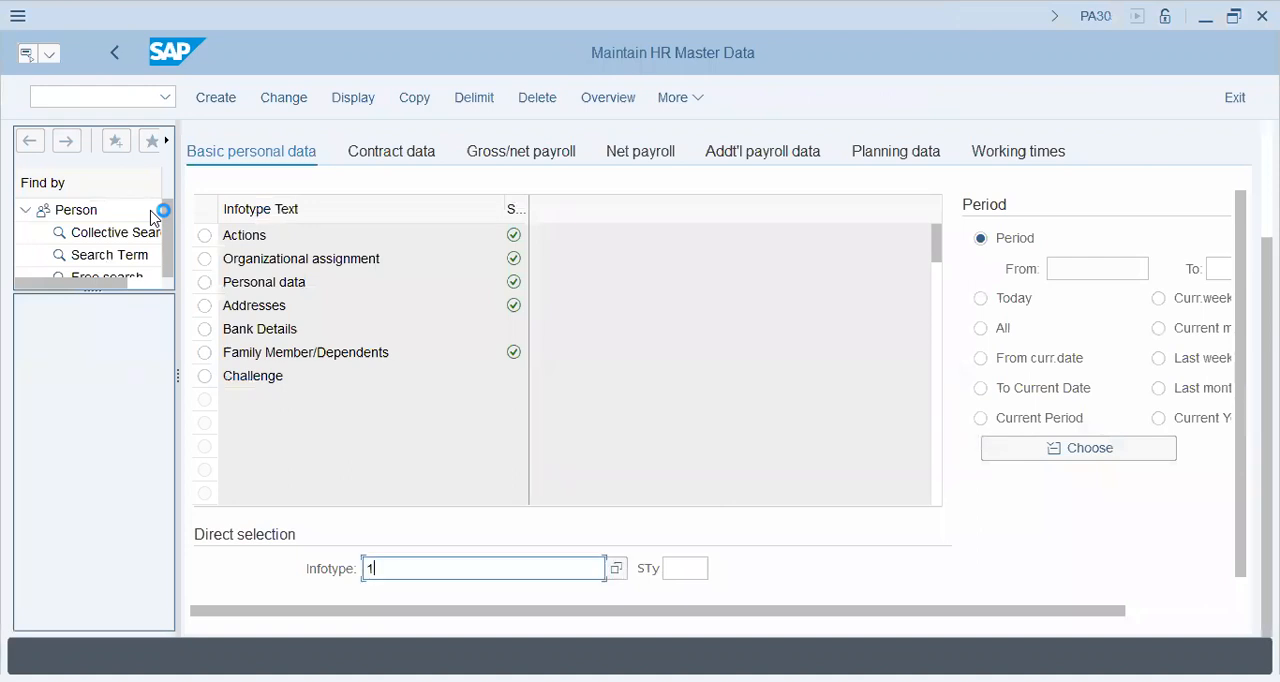
text(002)
key(Return)
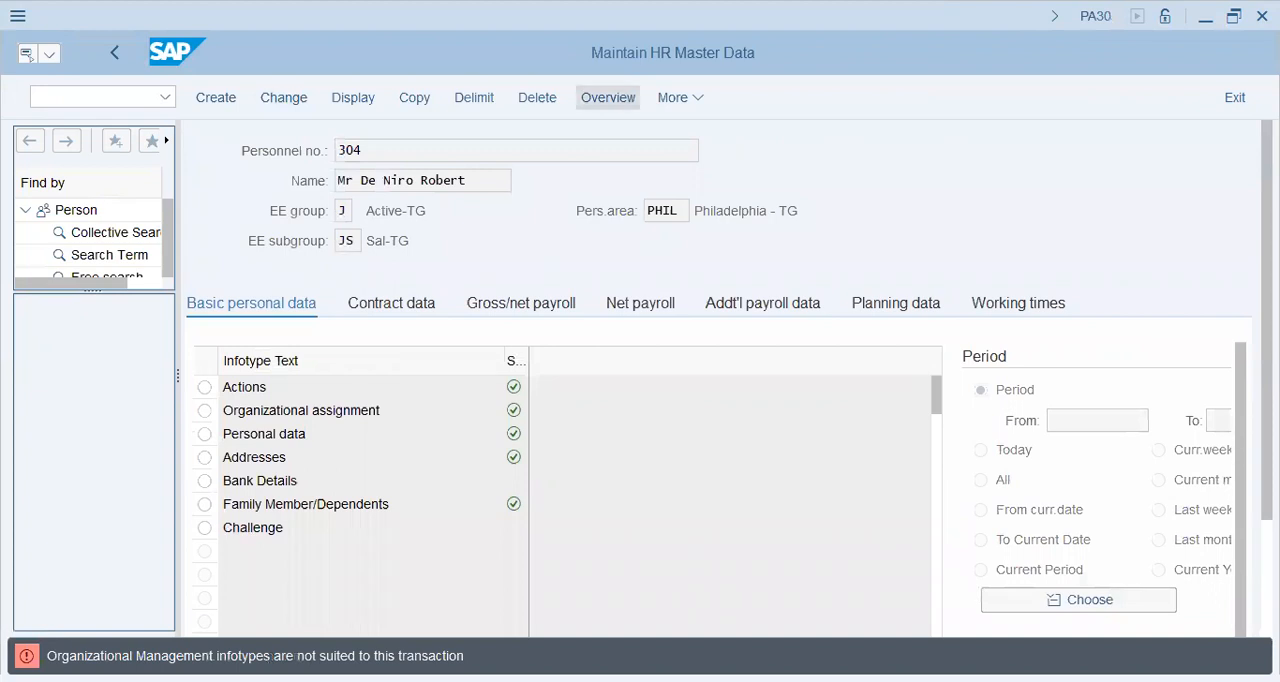
key(alt+Tab)
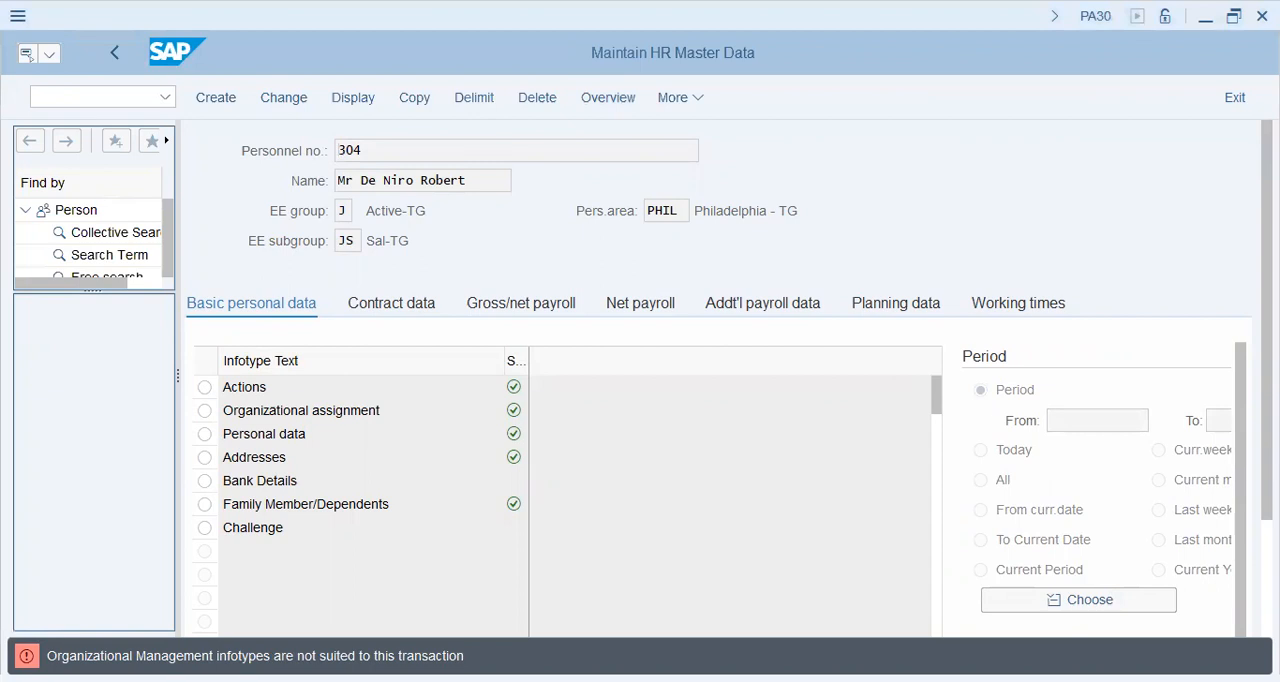
scroll(718, 400, down, 2)
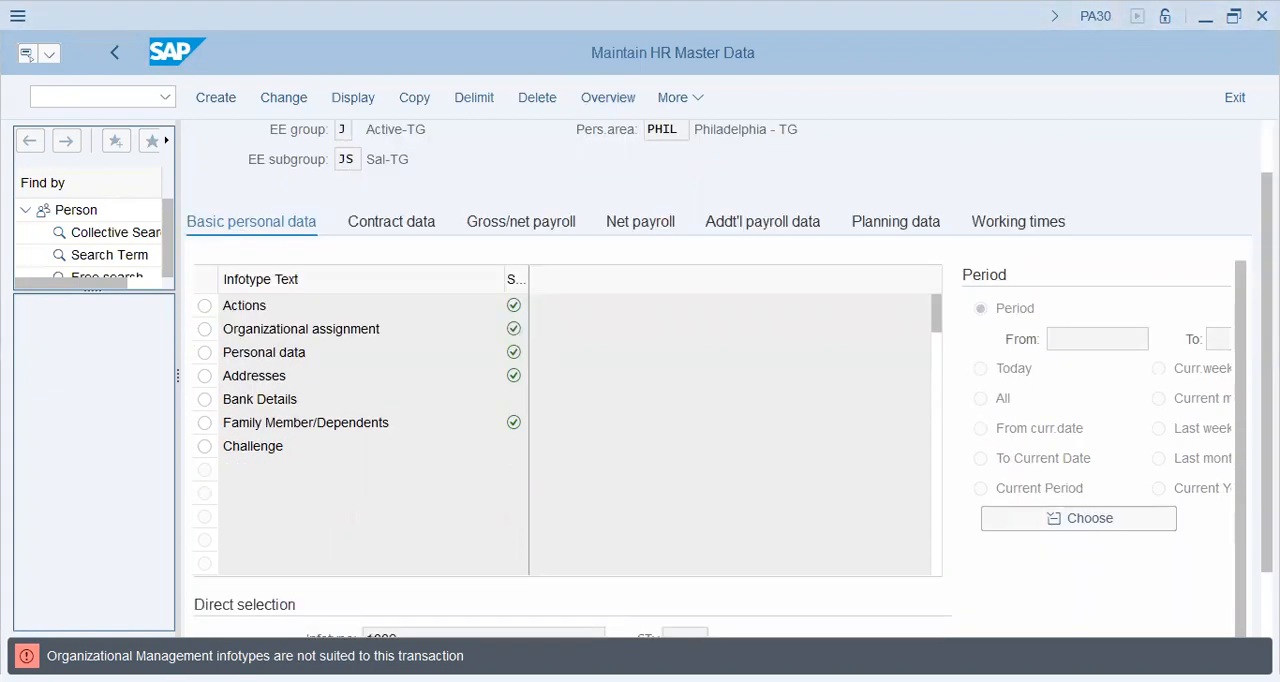
scroll(718, 400, up, 2)
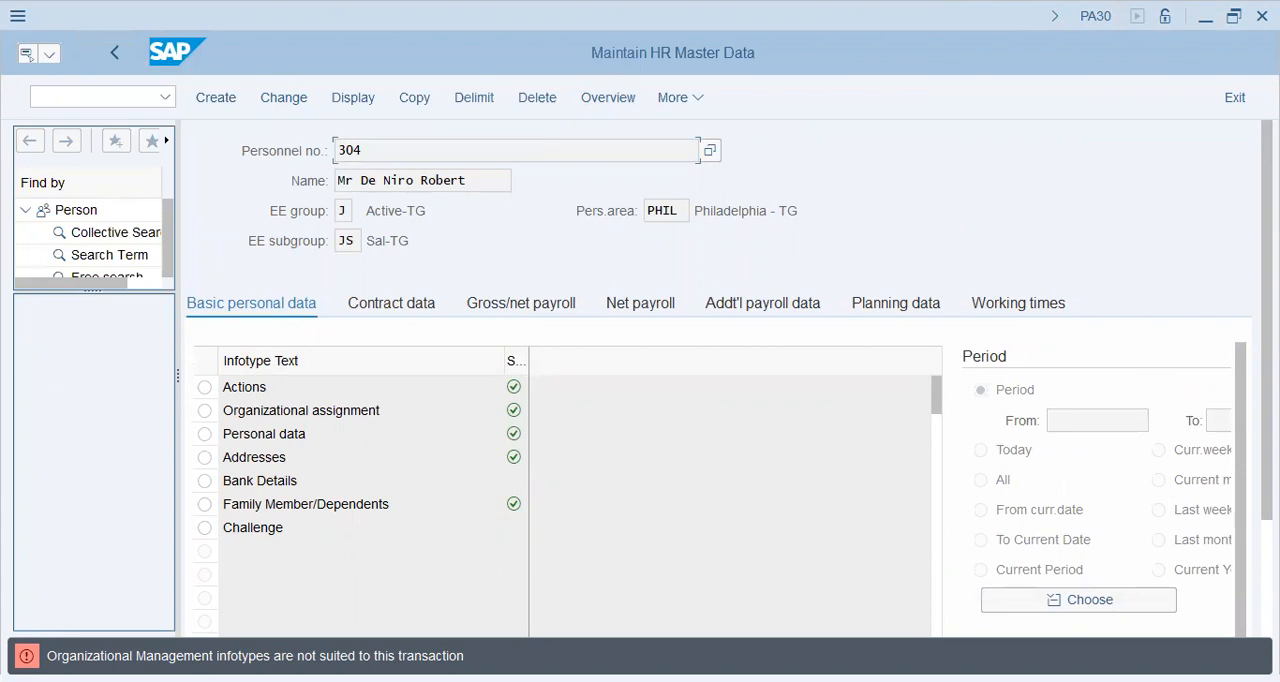
scroll(718, 400, down, 2)
scroll(718, 400, up, 2)
click(681, 98)
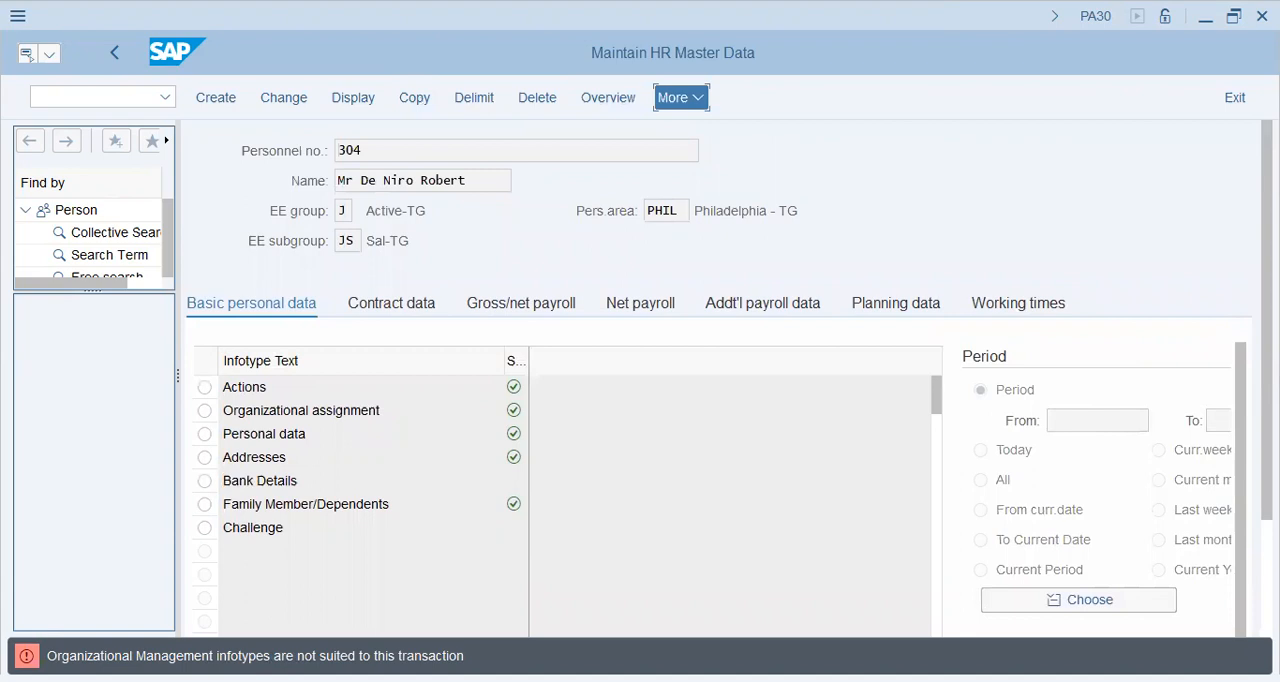
mouse_move(700, 162)
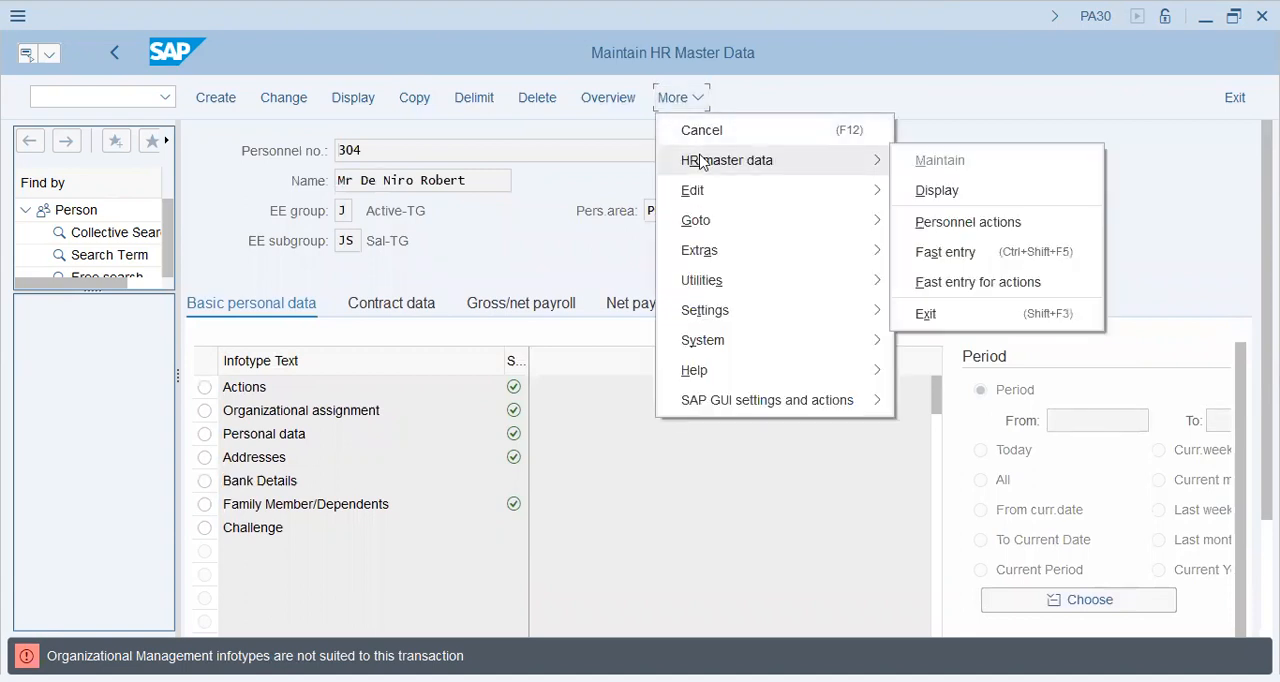
click(662, 175)
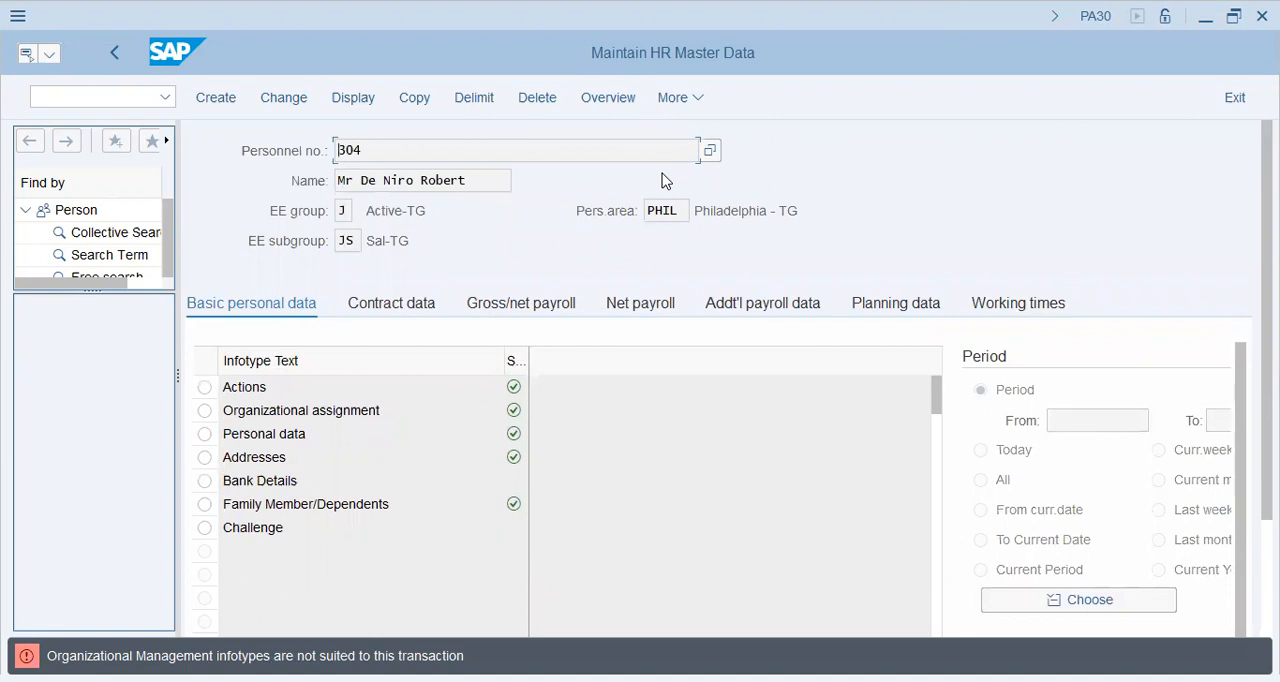
Step: Leave the HR master data screen and reopen transaction PA30
key(F3)
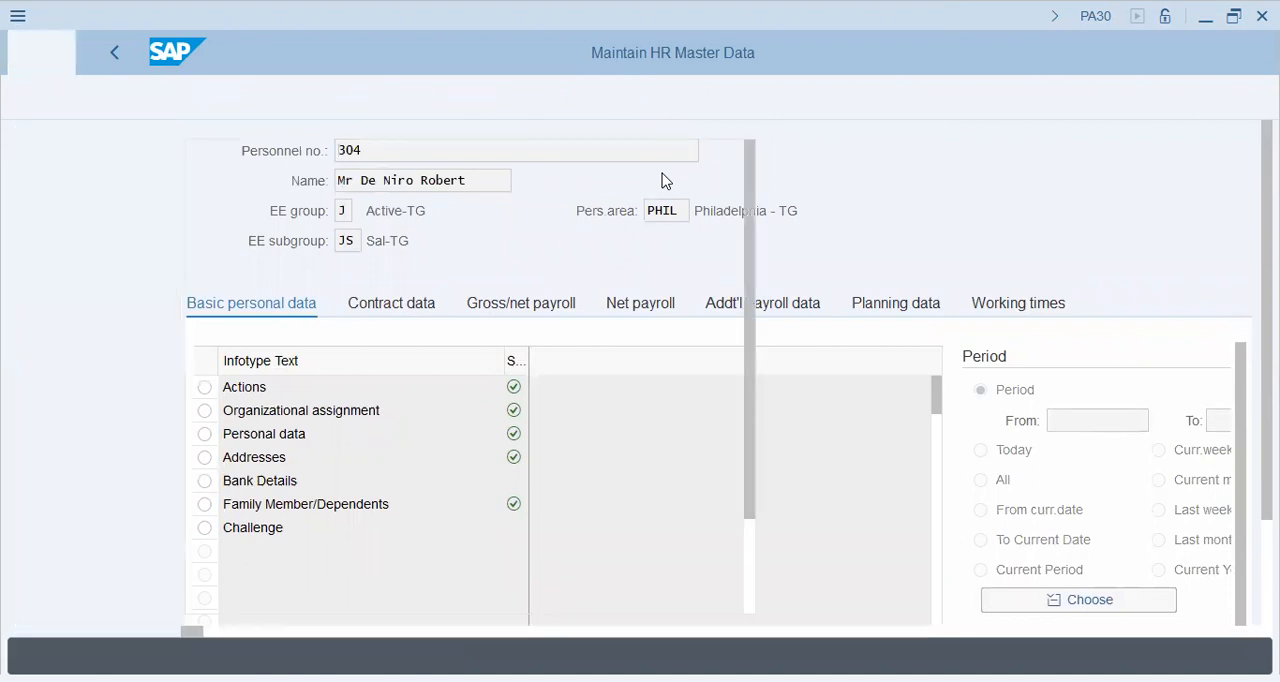
text(pa30)
key(Return)
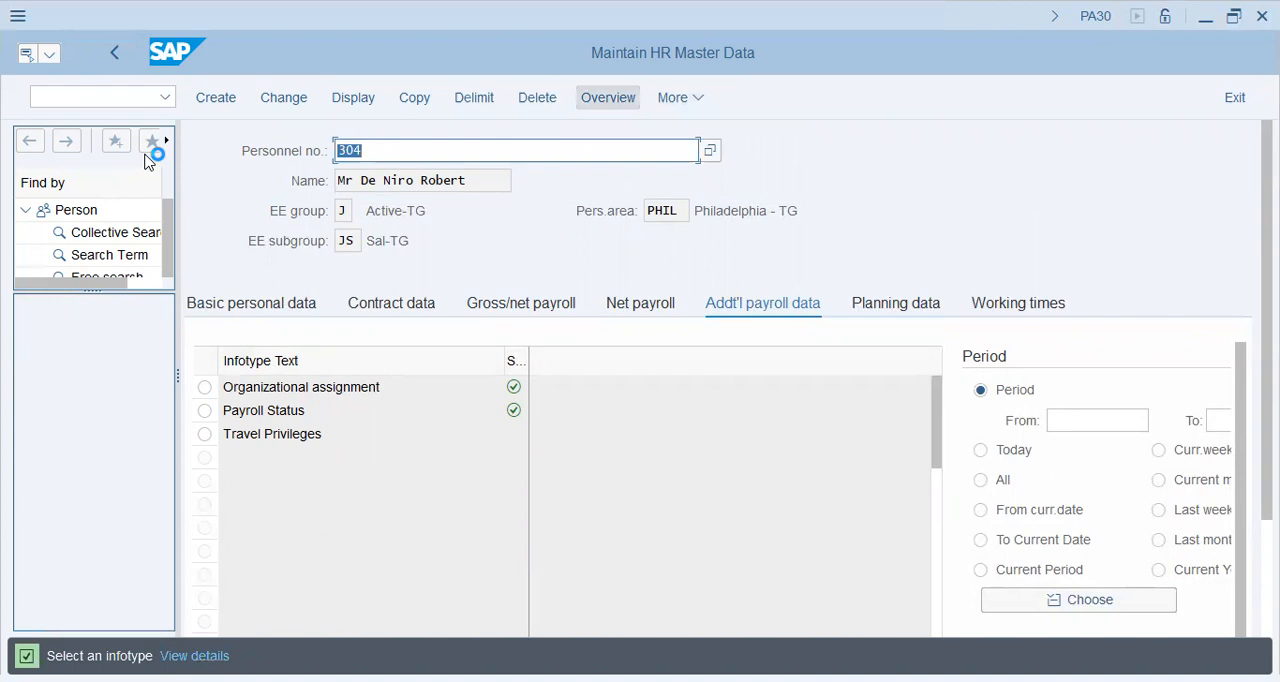
Step: Open the list of available infotypes and look for infotype 1002 by searching and browsing
scroll(716, 380, down, 3)
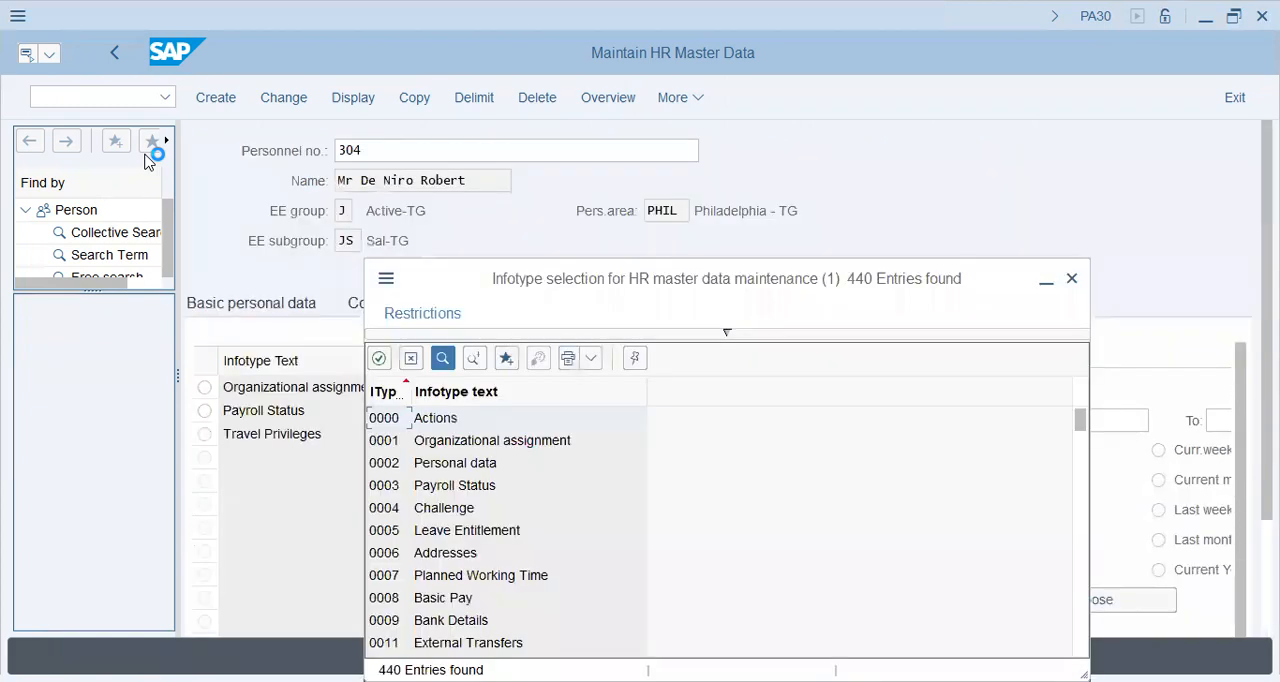
key(ctrl+f)
text(1002)
key(Return)
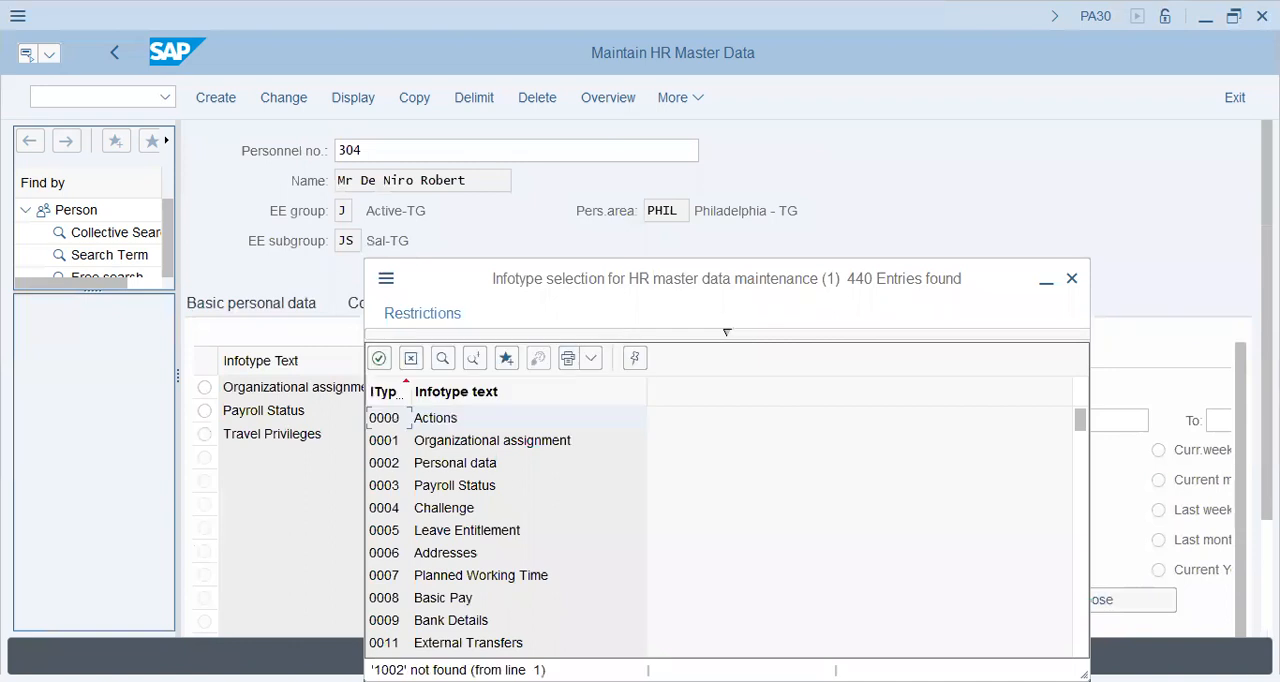
scroll(640, 530, down, 15)
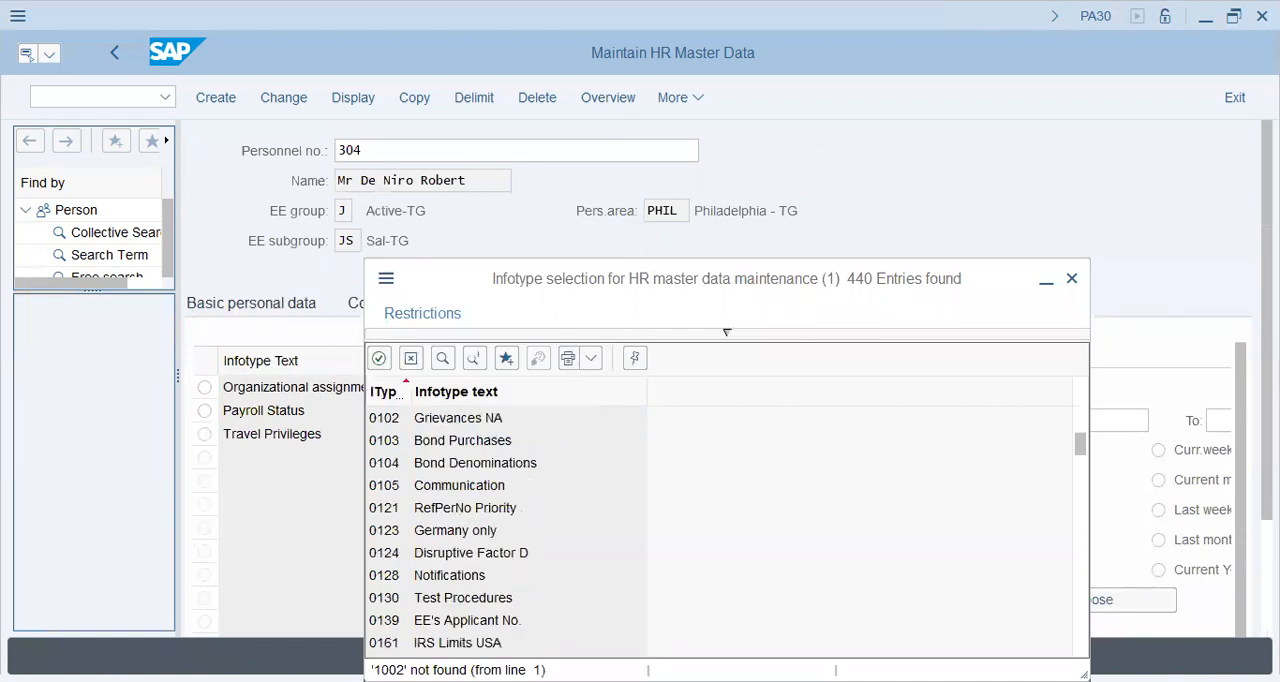
scroll(720, 530, down, 20)
scroll(720, 530, down, 20)
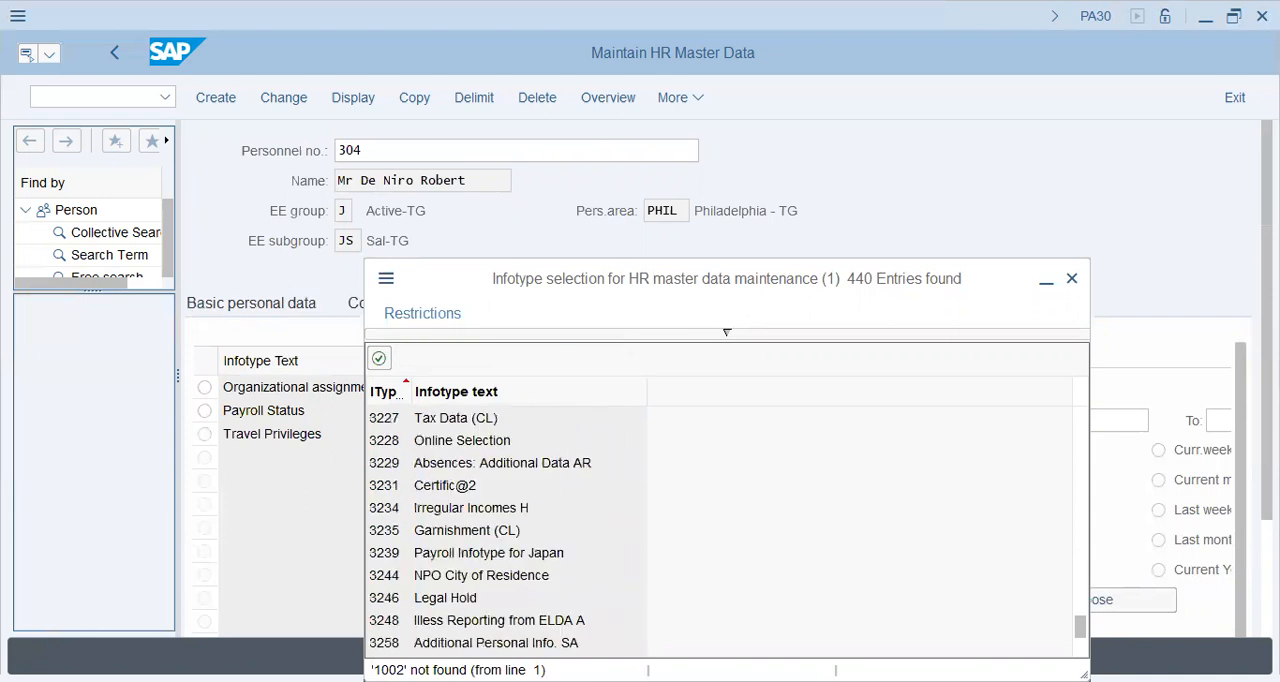
scroll(726, 331, up, 10)
scroll(726, 331, down, 2)
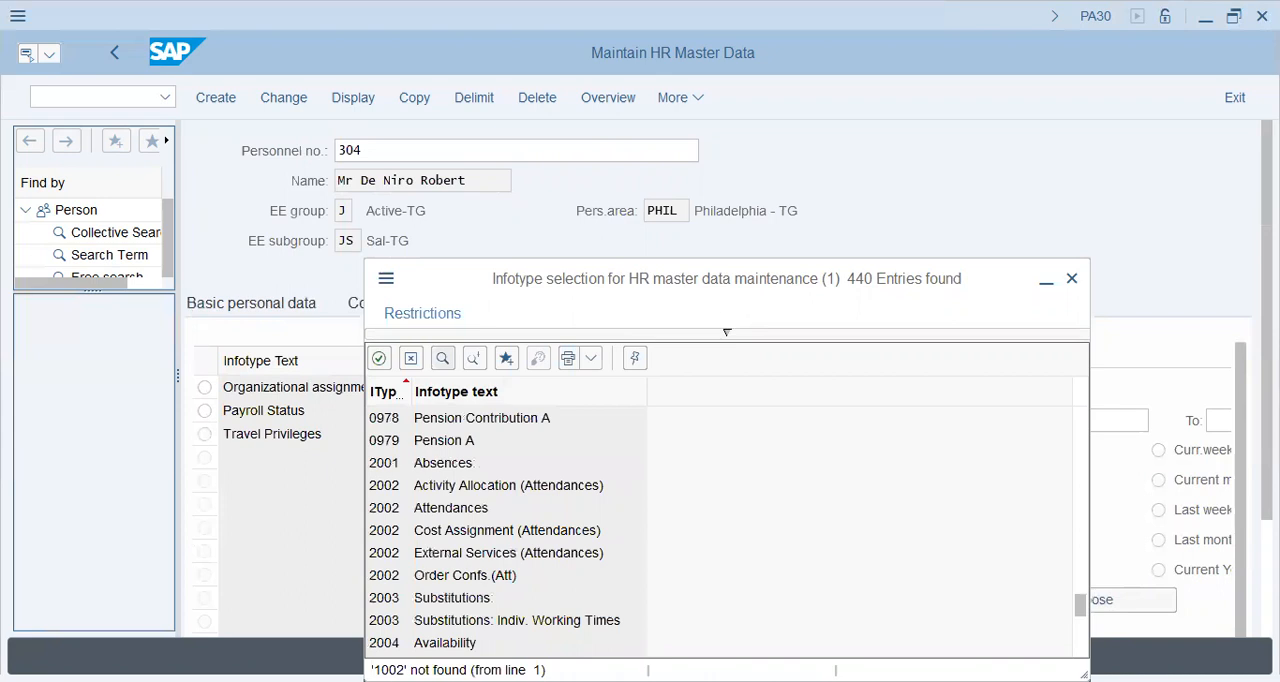
Step: Search the infotype list for "salary" and request the overview of Increase in Basic Salary (0906)
key(Return)
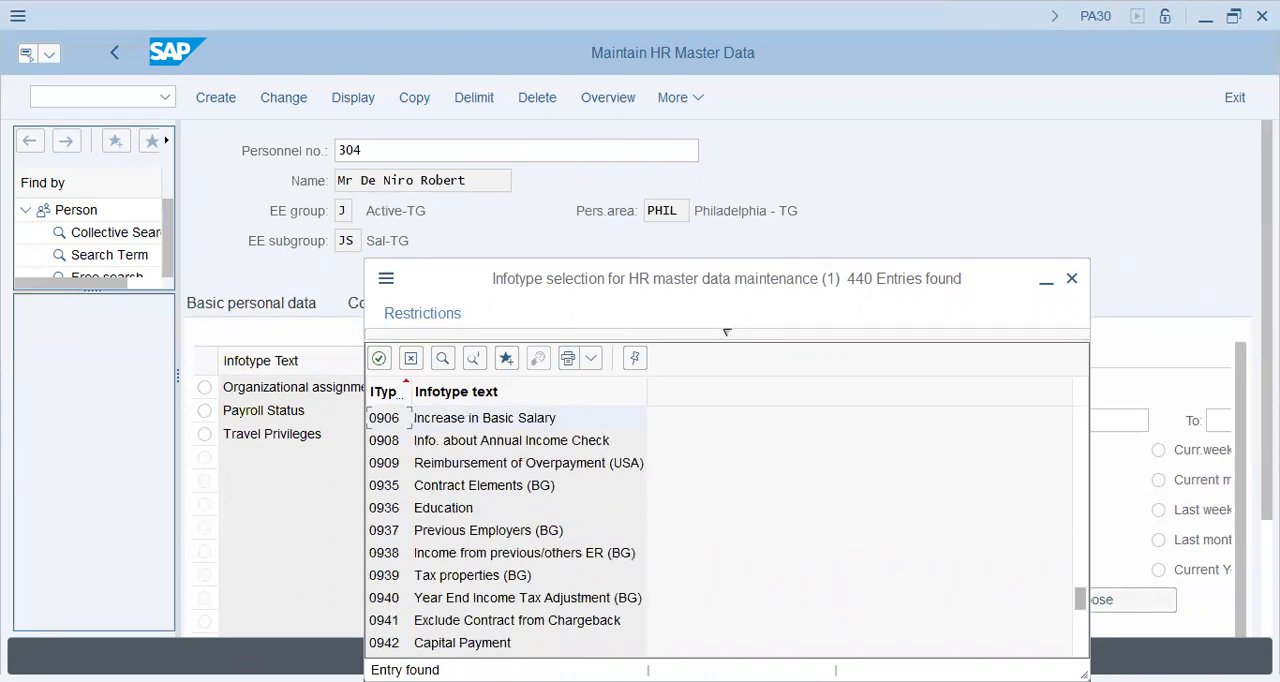
drag(1080, 598, 1080, 419)
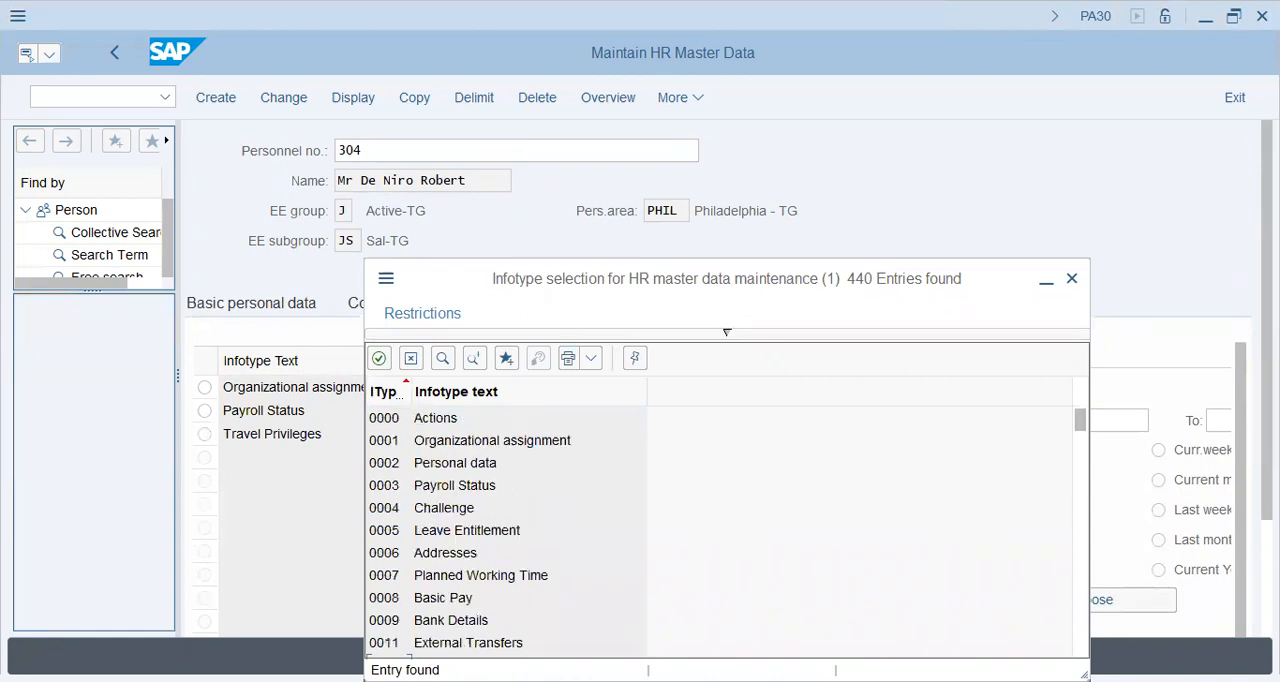
click(443, 358)
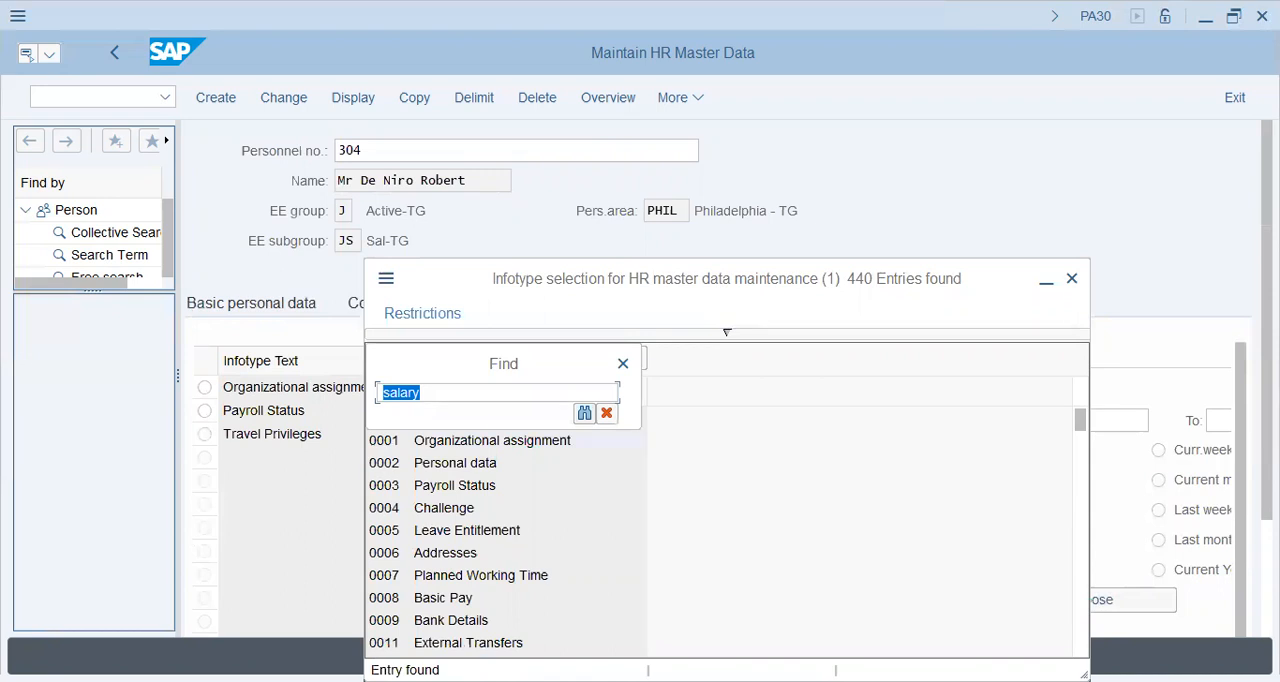
key(Return)
key(ctrl+g)
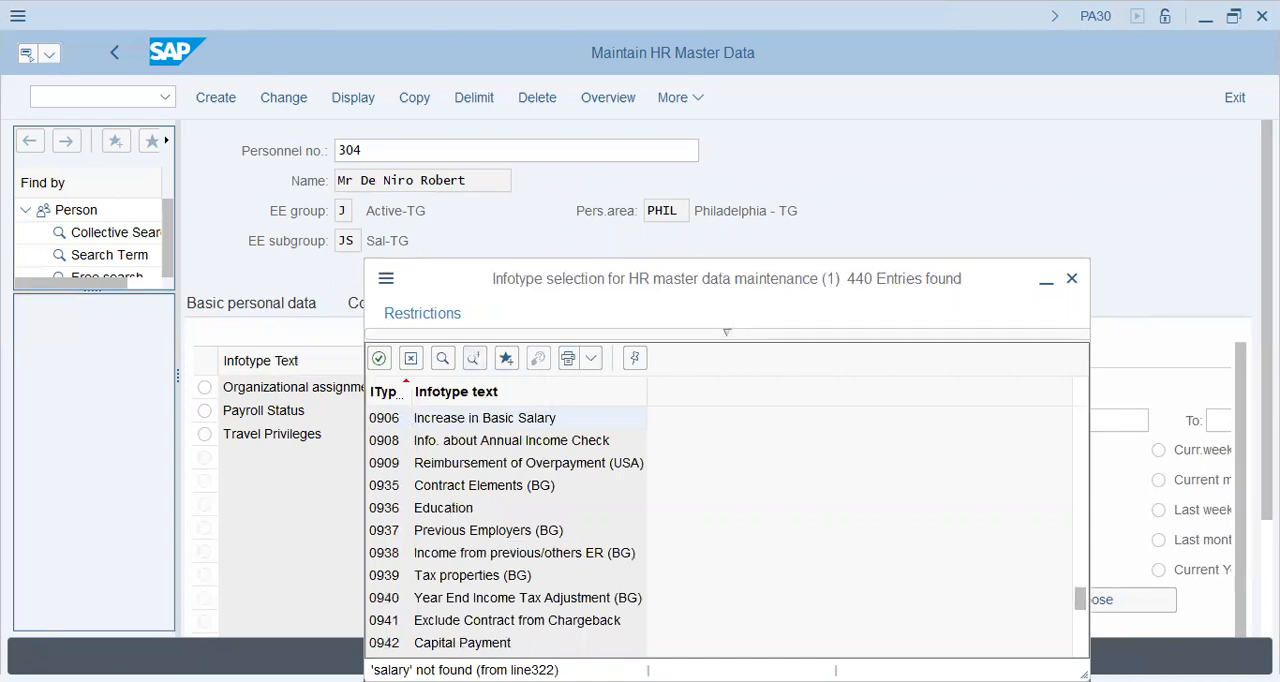
key(Escape)
Step: Check the status message's details and set the selection period's start date to 2022.01.01
drag(1267, 418, 1267, 340)
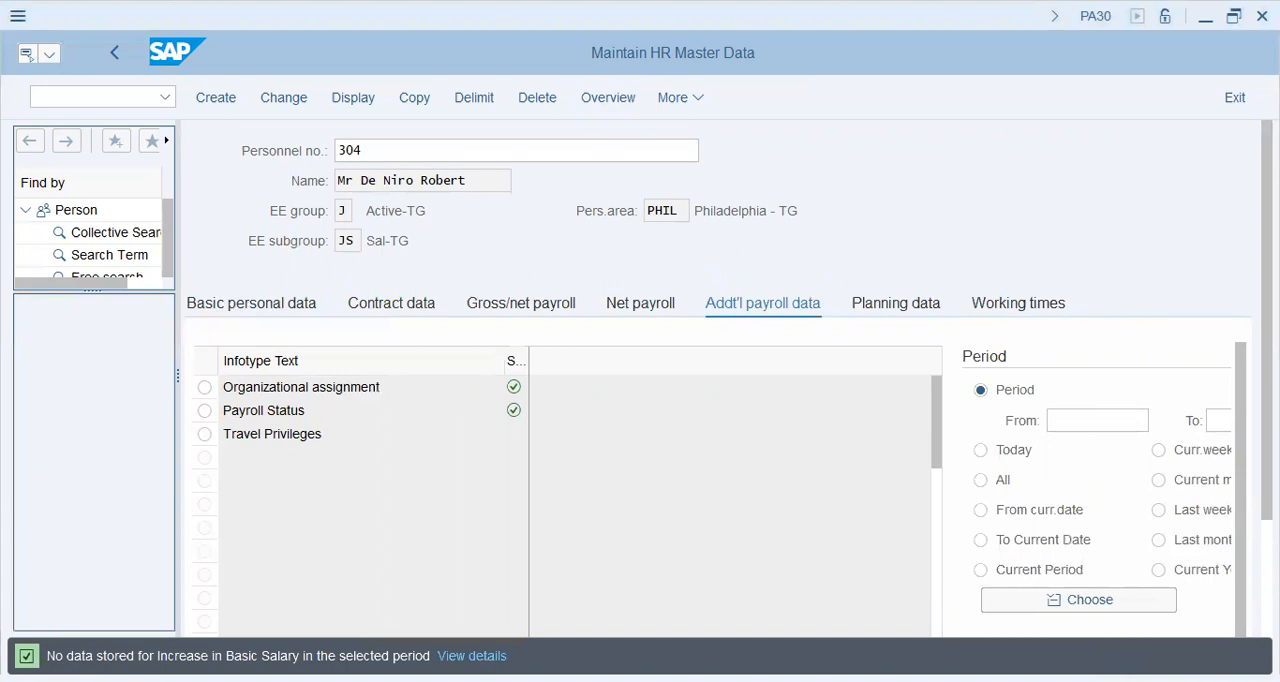
click(698, 150)
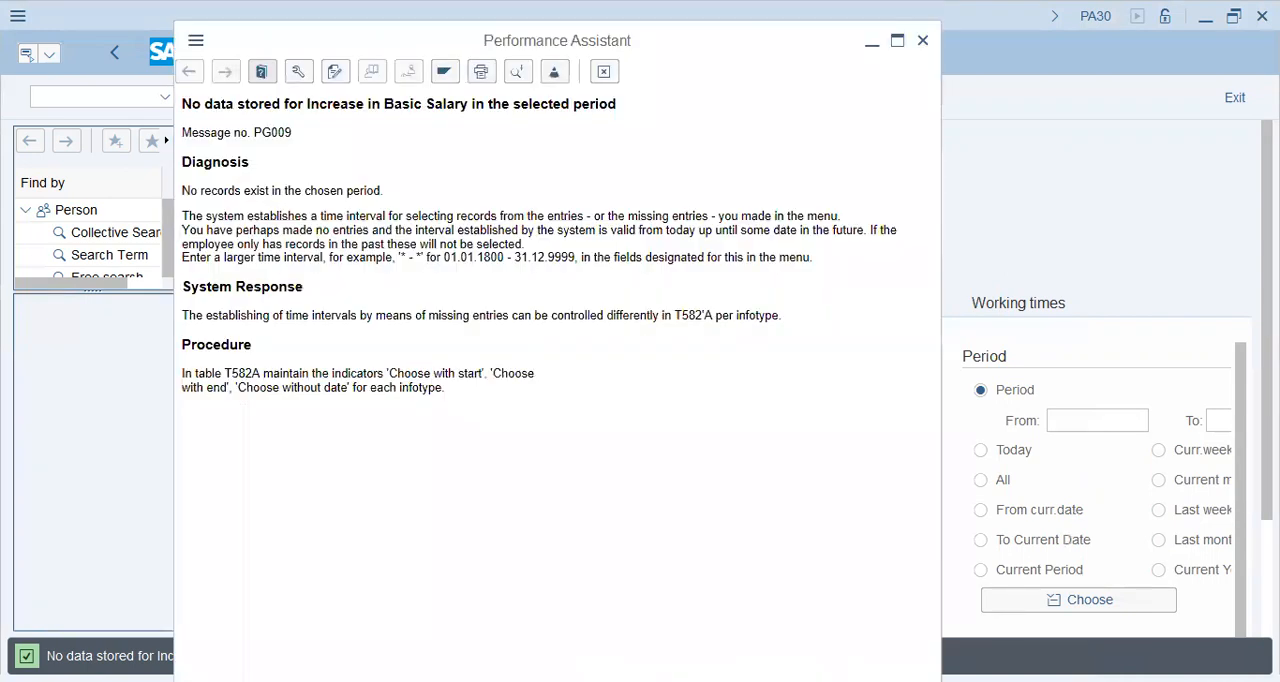
click(925, 38)
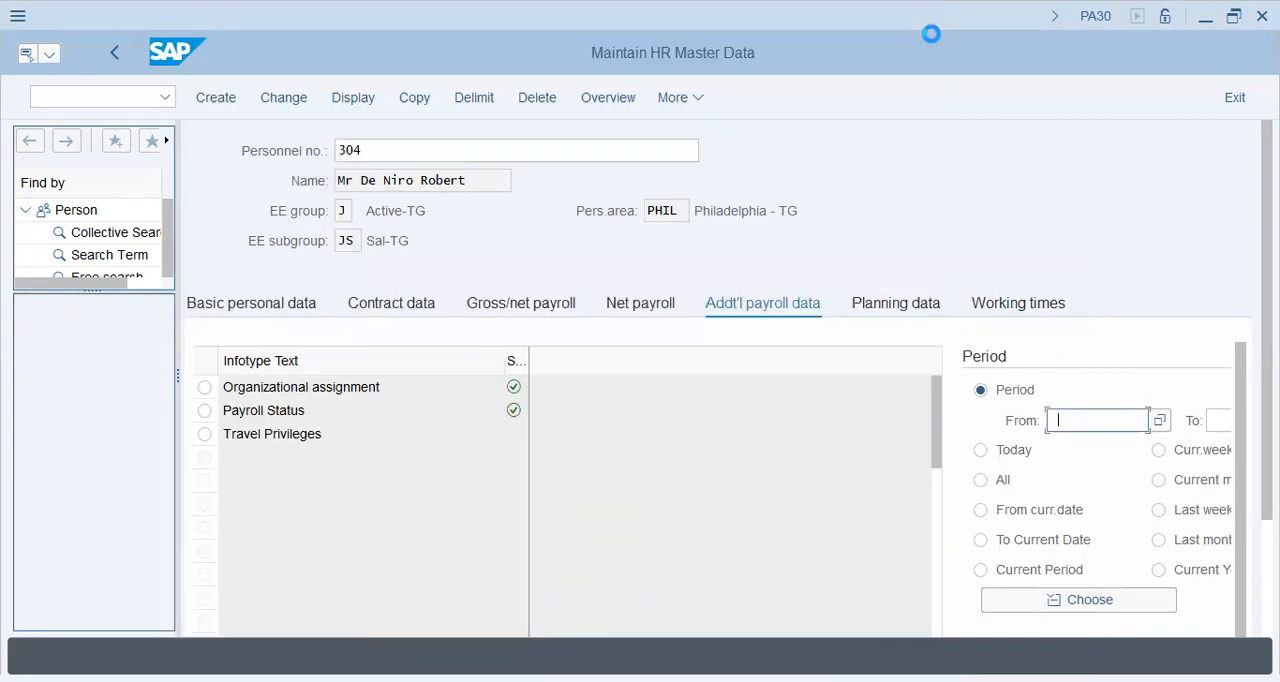
text(2022.01.01)
key(Return)
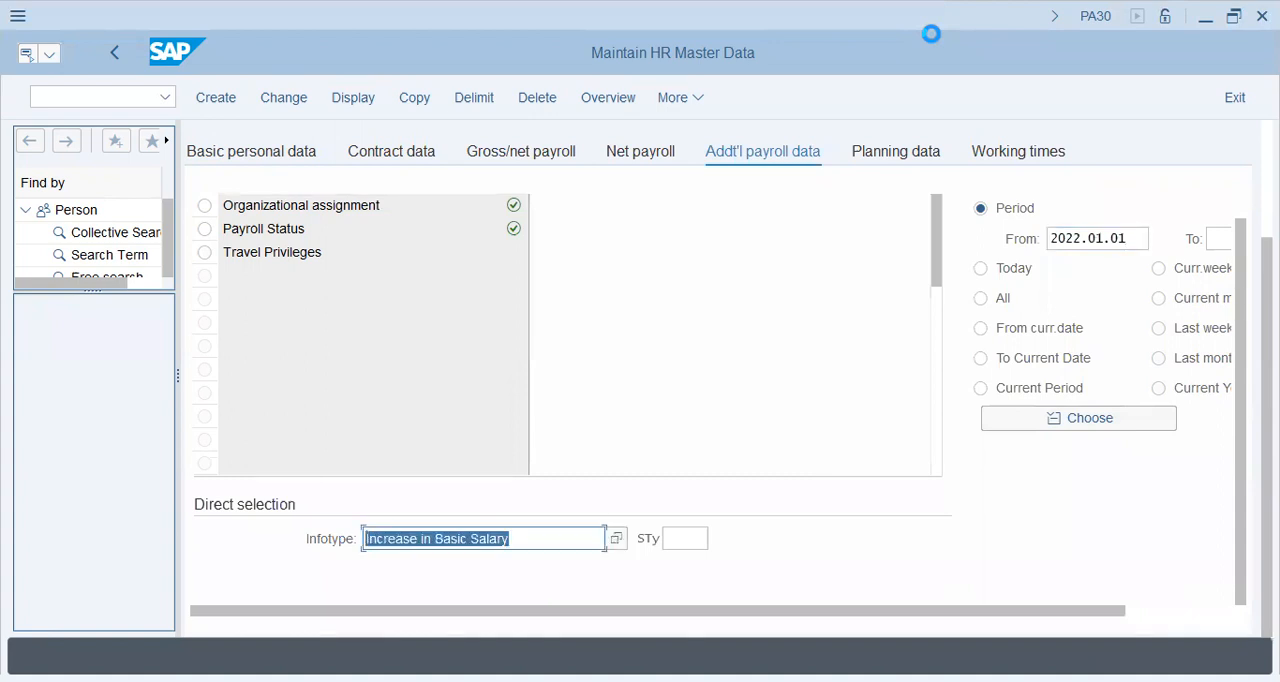
Step: Try infotype 1002 in direct selection, and request the overview of infotype 0906 instead
text(1002)
key(Return)
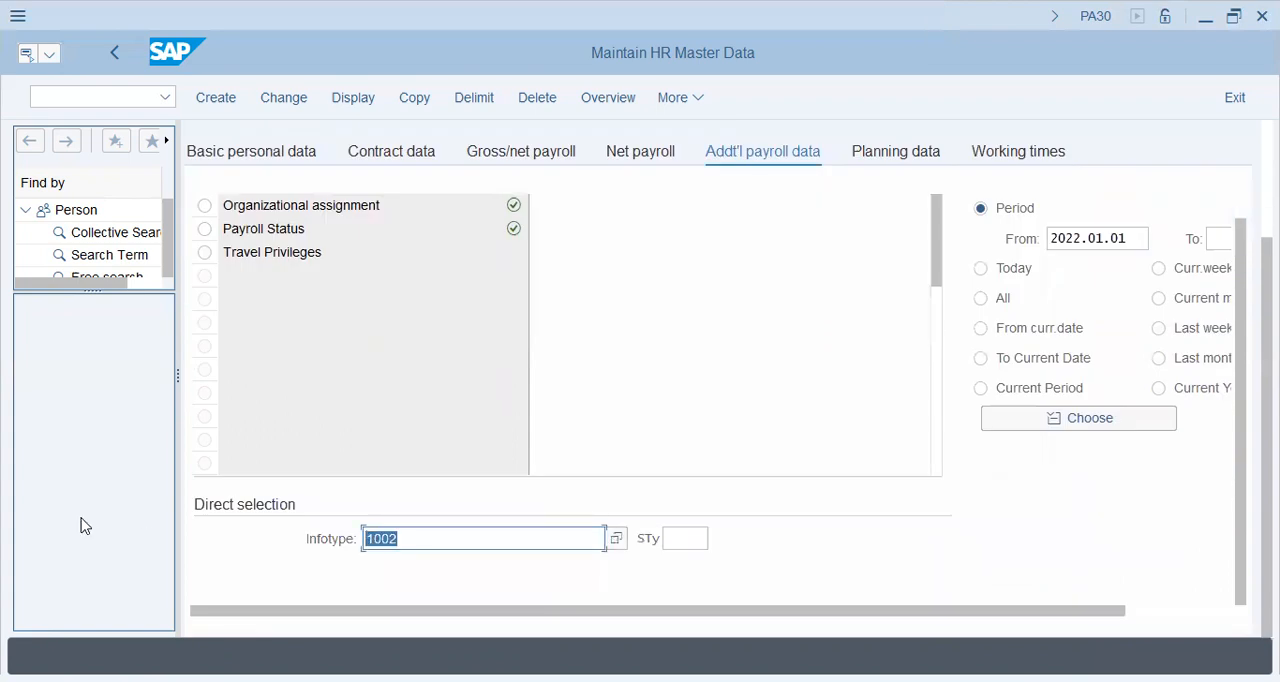
text(0906)
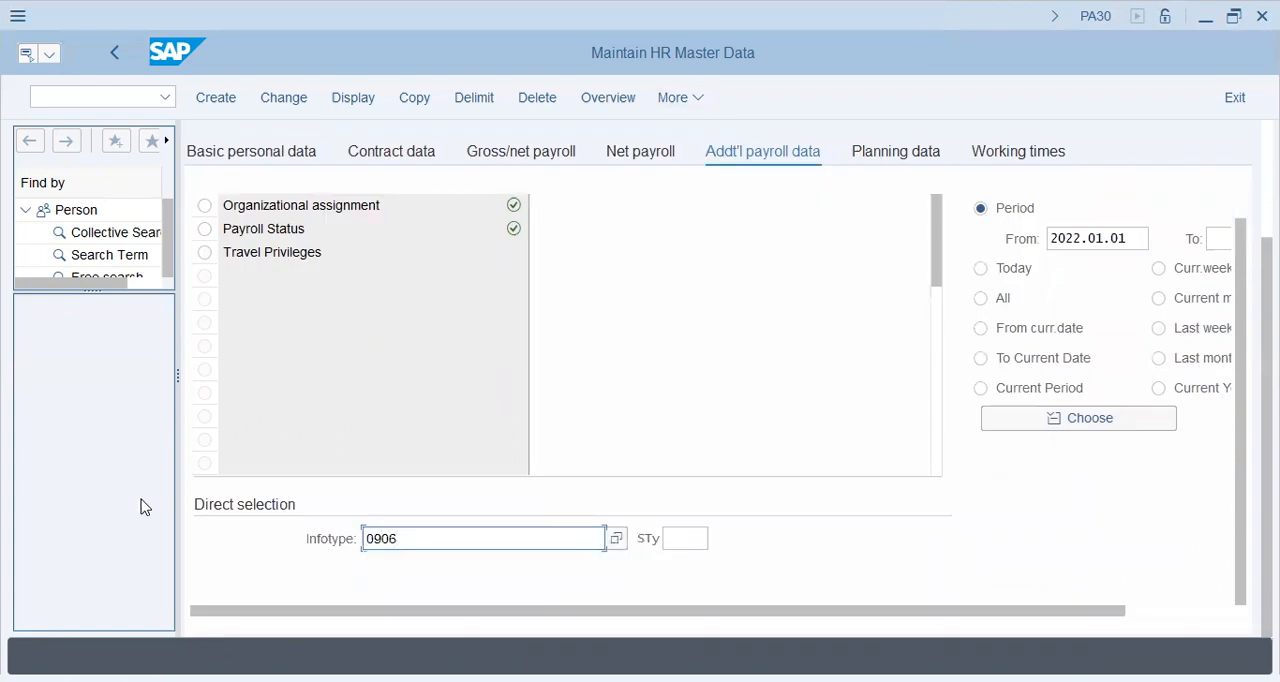
key(shift+F8)
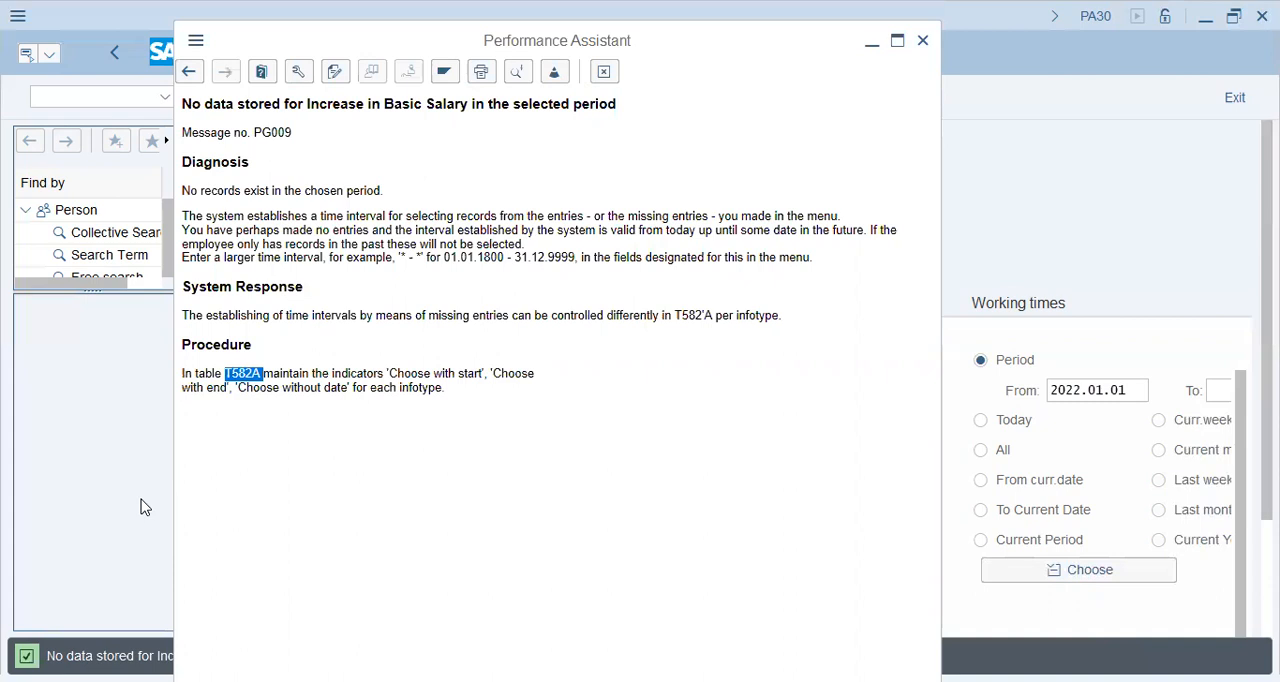
Step: Switch to the table view maintenance transaction with the command /nsm30
click(118, 97)
text(/)
key(BackSpace)
text(/nsm30)
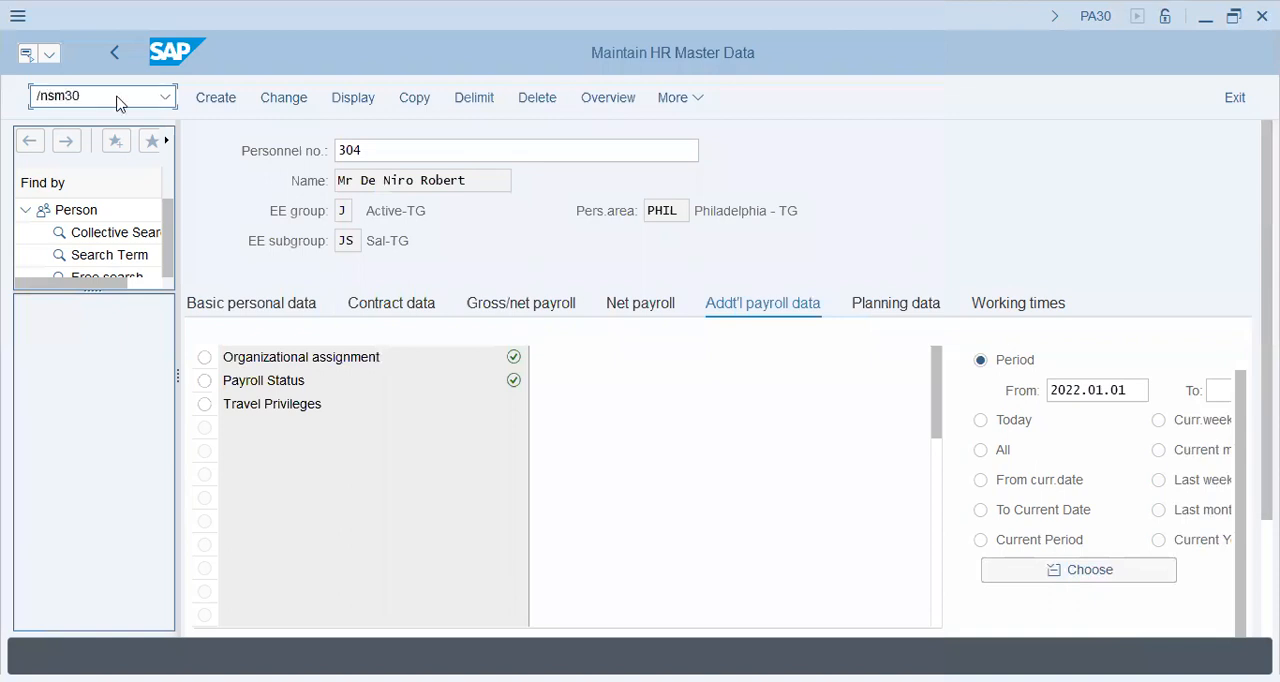
key(Return)
Step: Enter T582A as the table and request its maintenance
text(T582A)
key(BackSpace)
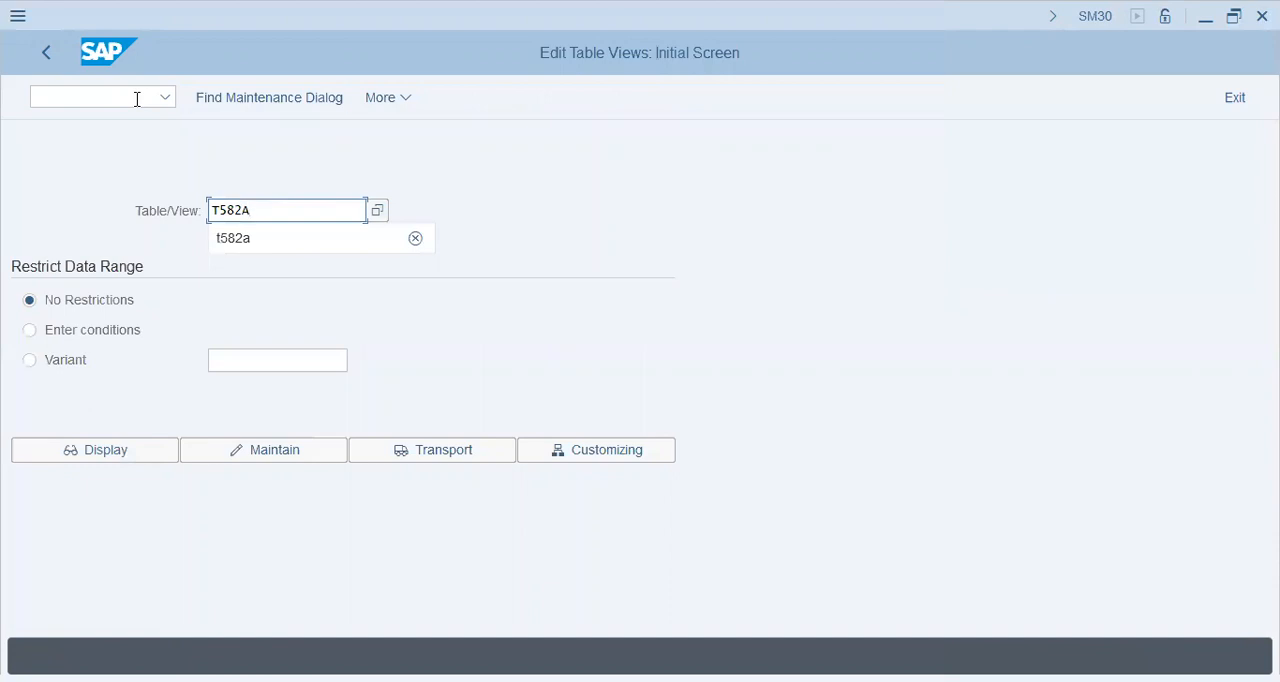
key(Return)
key(Return)
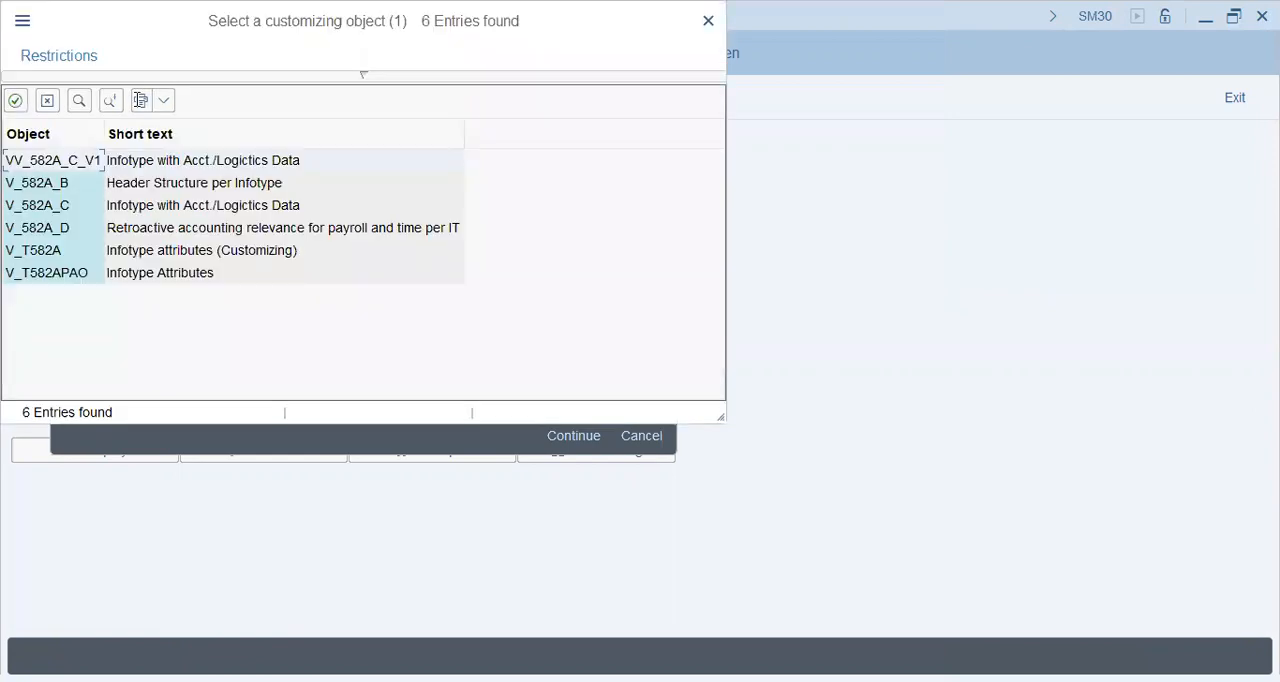
Step: Choose the customizing object V_T582A, Infotype attributes (Customizing), and open the view for maintenance
click(152, 256)
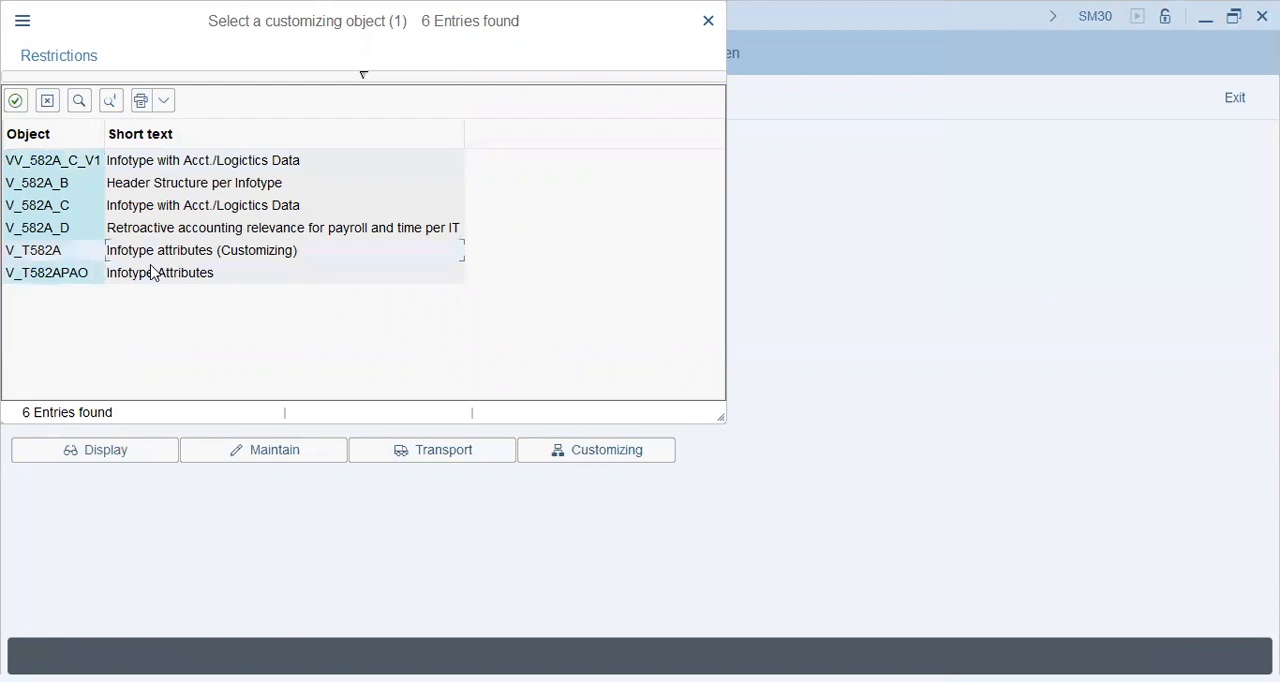
click(155, 212)
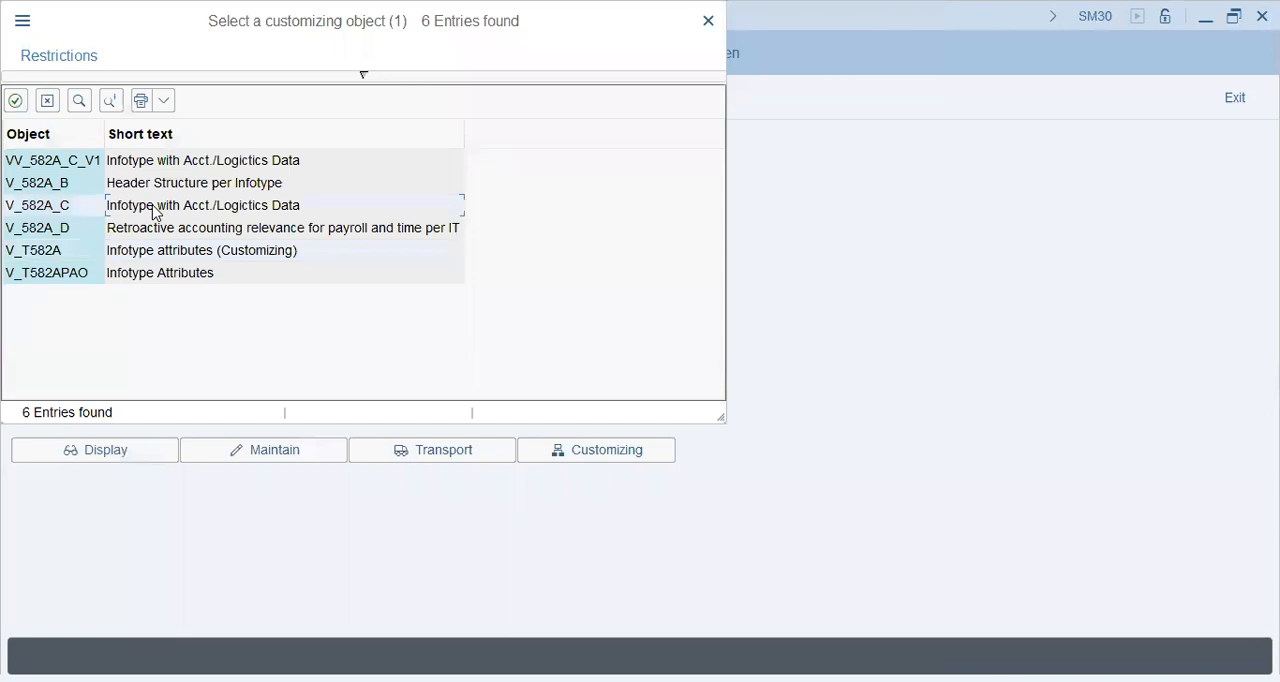
key(Up)
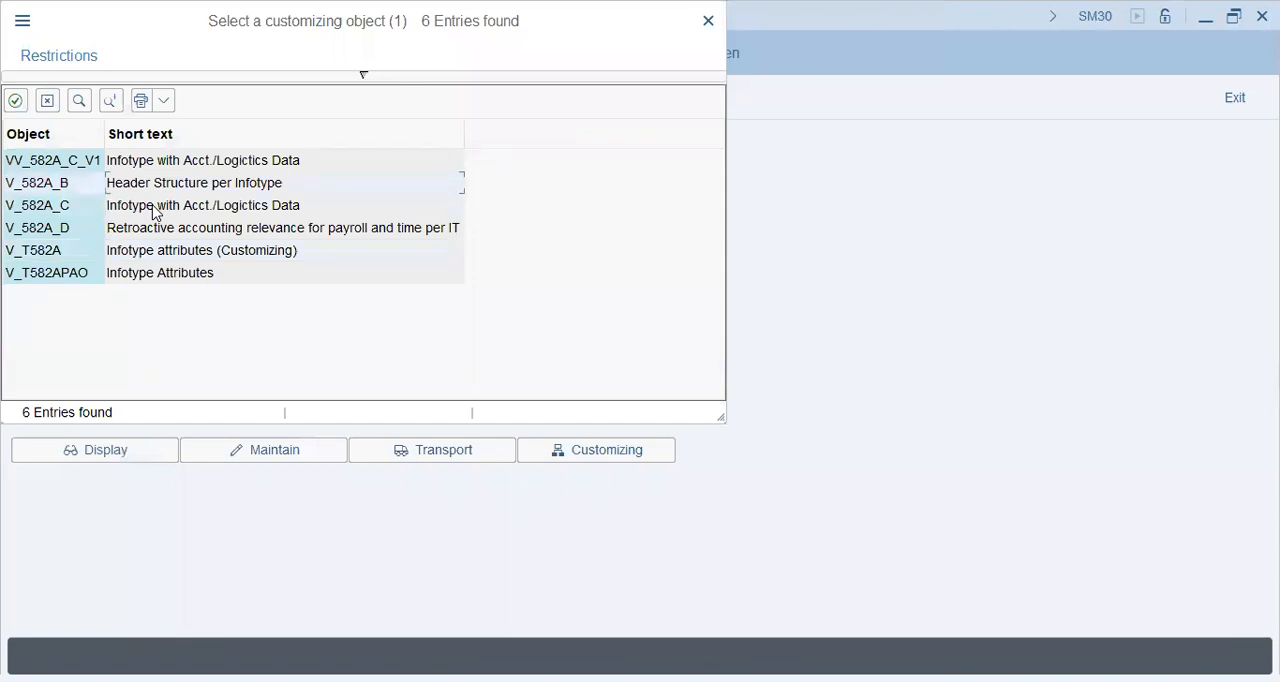
key(Down)
key(Down)
key(Down)
key(Return)
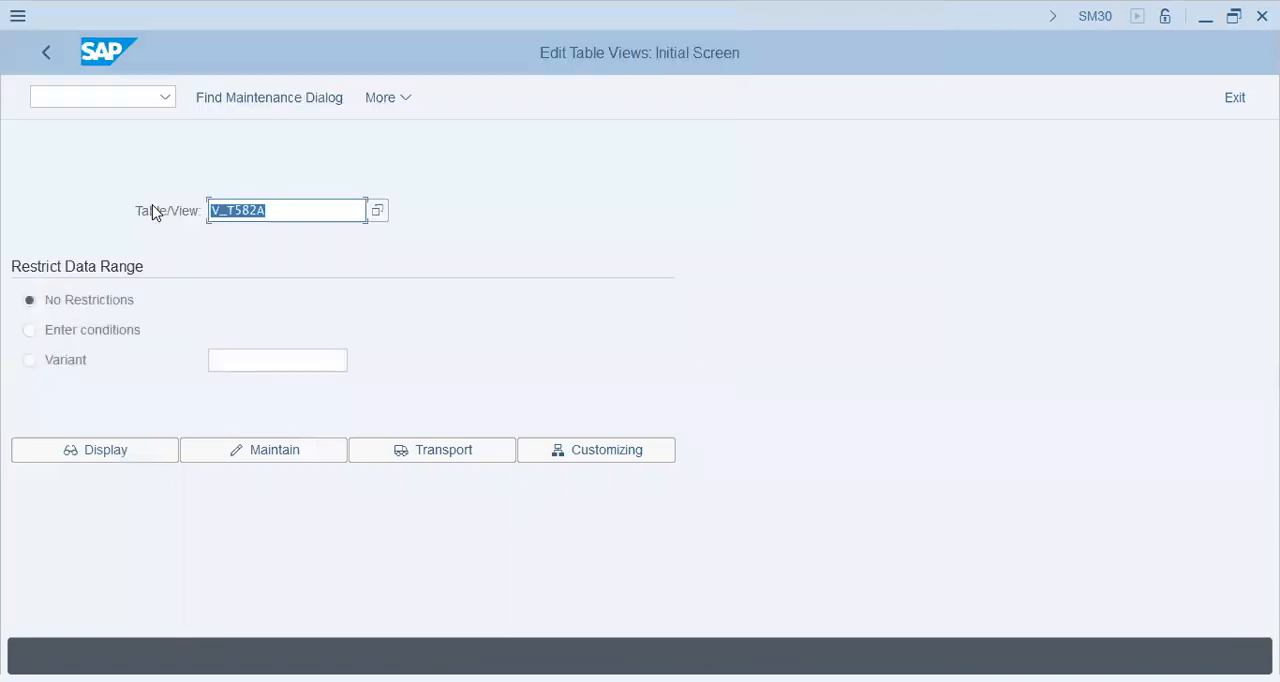
key(Return)
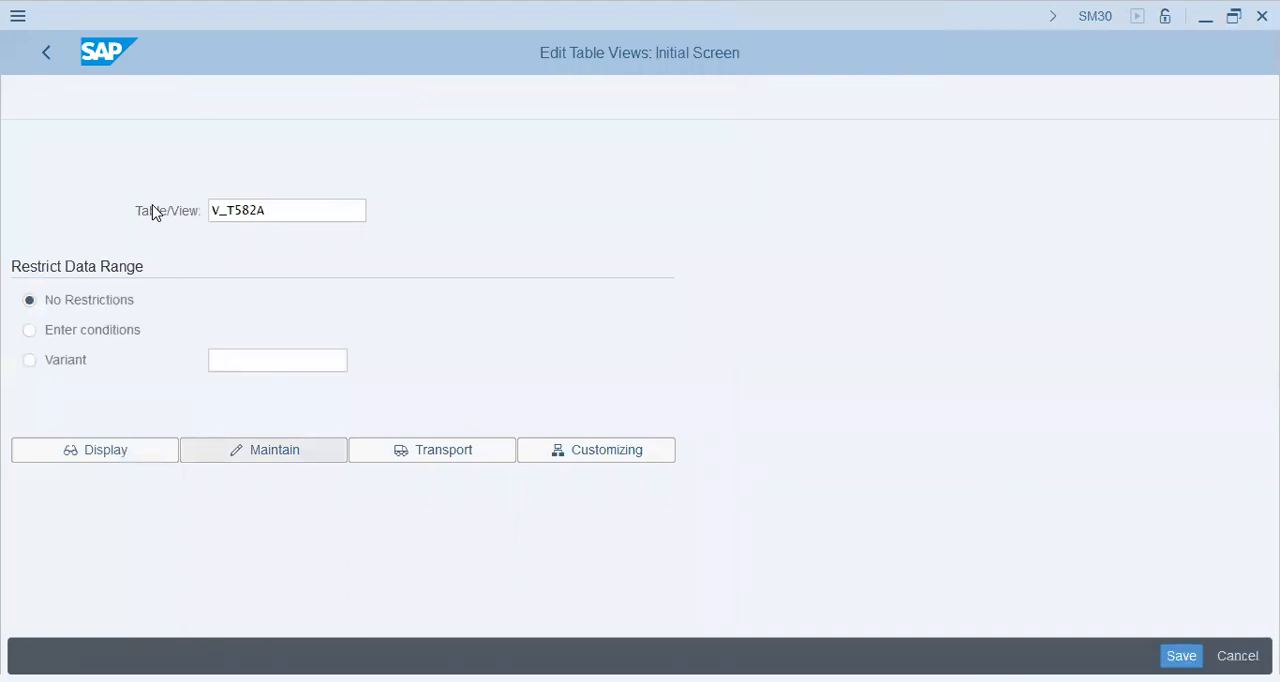
Step: Find infotype 0906, Increase in Basic Salary, in the infotype attributes overview and open its details
key(ctrl+Tab)
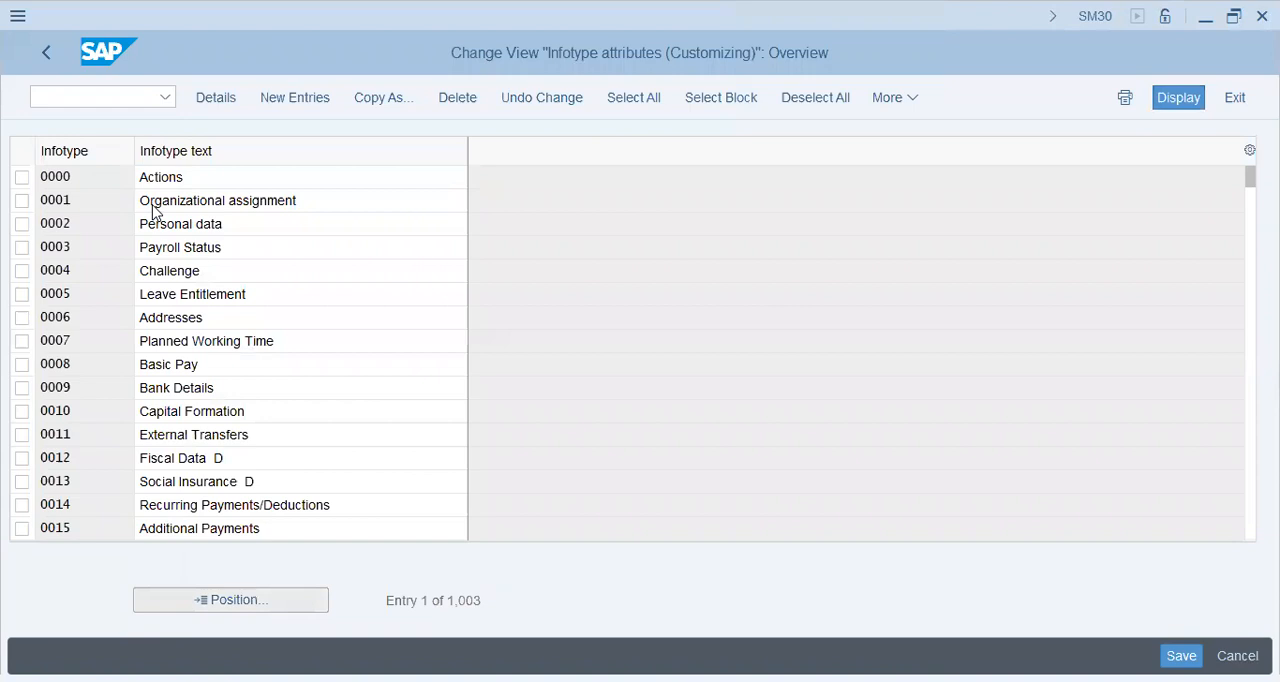
key(Return)
key(Return)
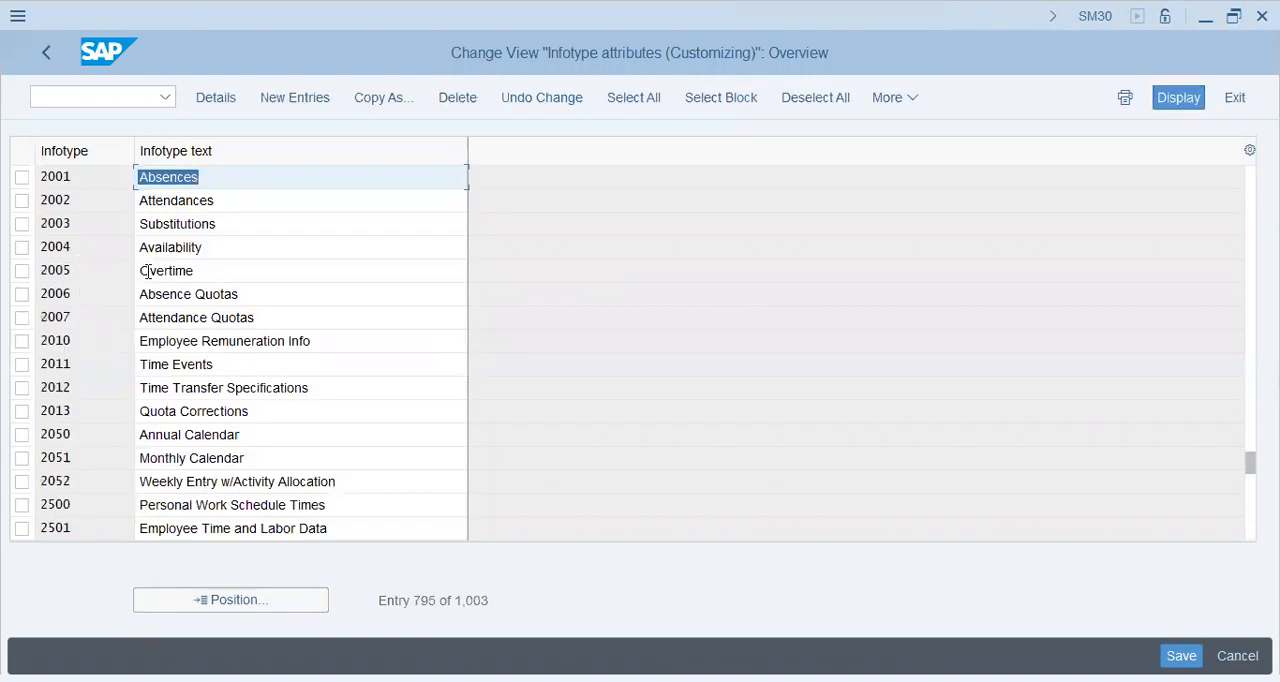
click(146, 271)
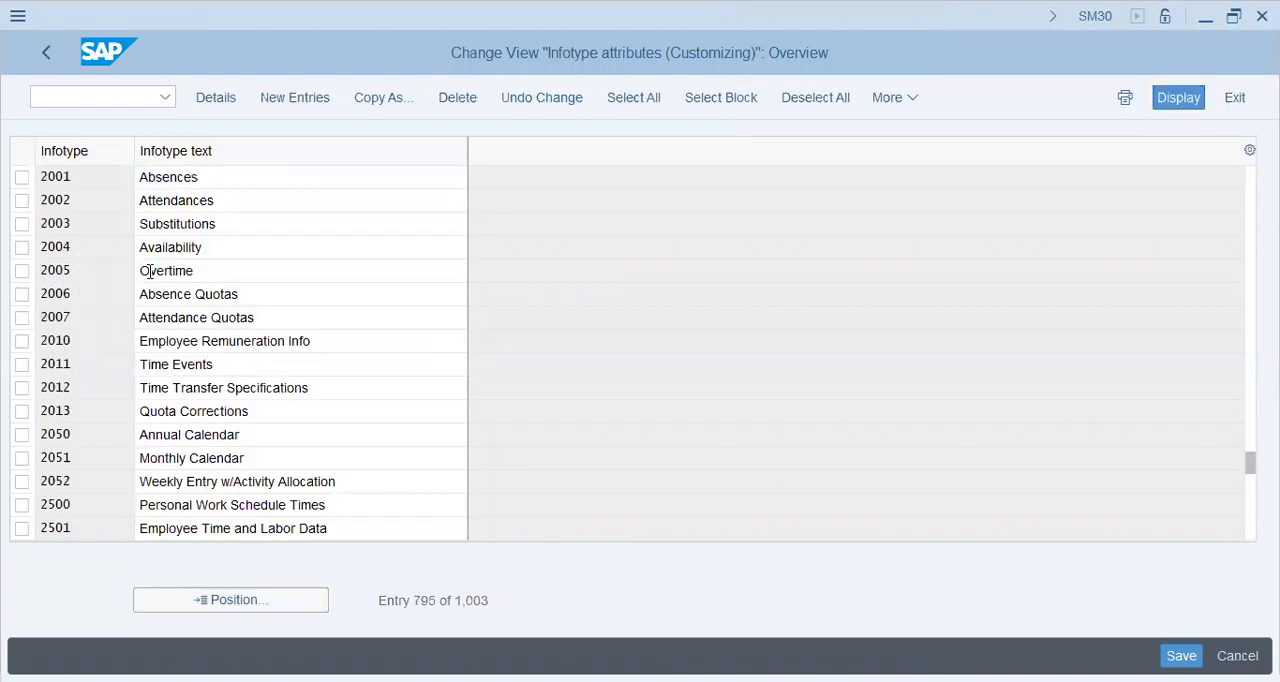
scroll(146, 271, up, 1)
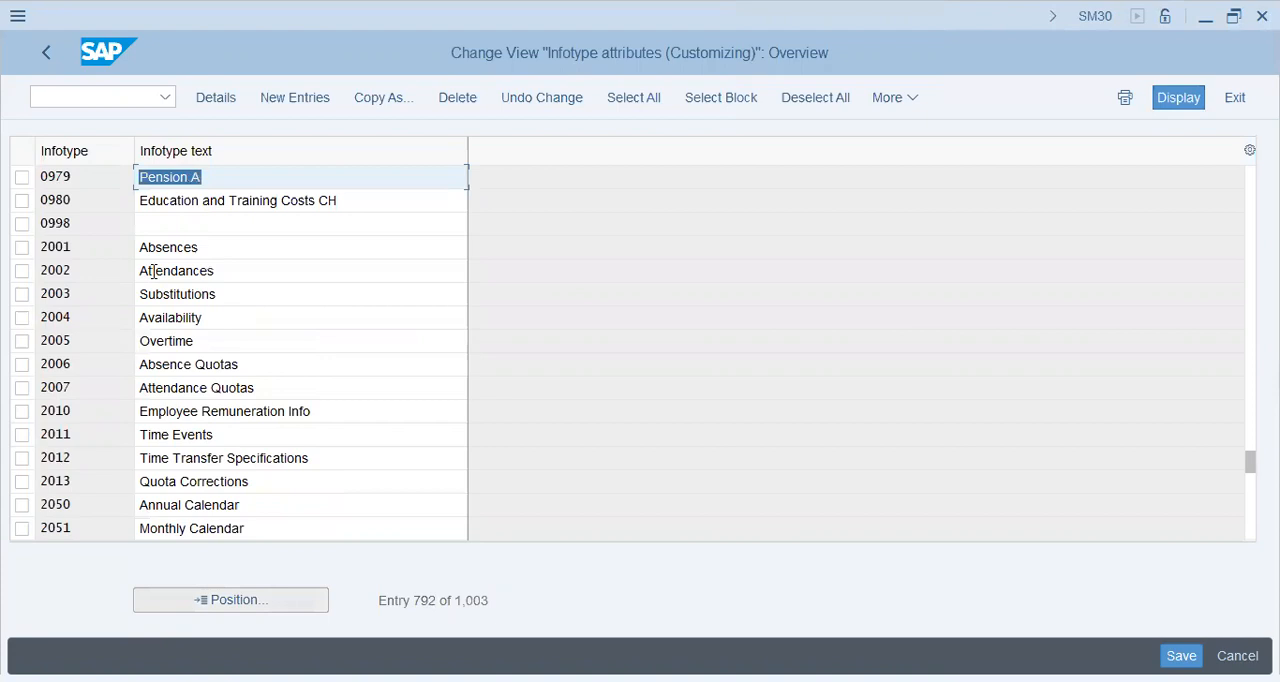
key(Escape)
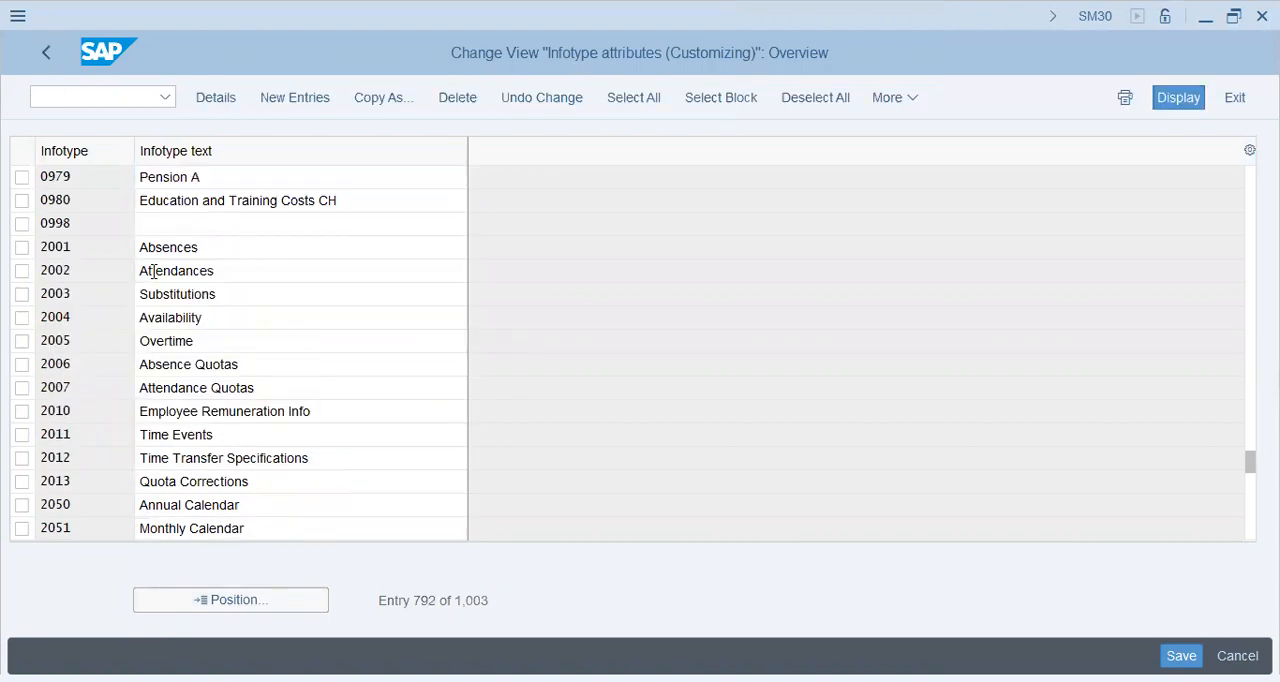
scroll(153, 271, up, 1)
scroll(153, 271, up, 2)
scroll(153, 271, up, 9)
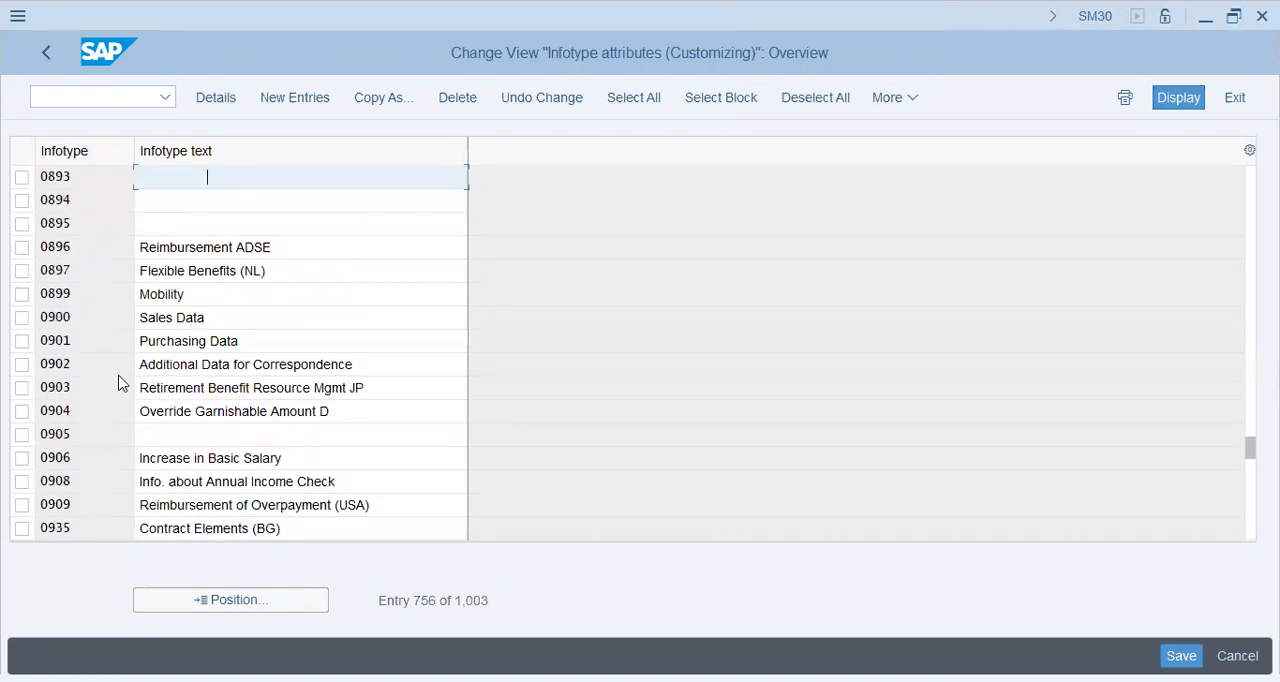
double_click(139, 434)
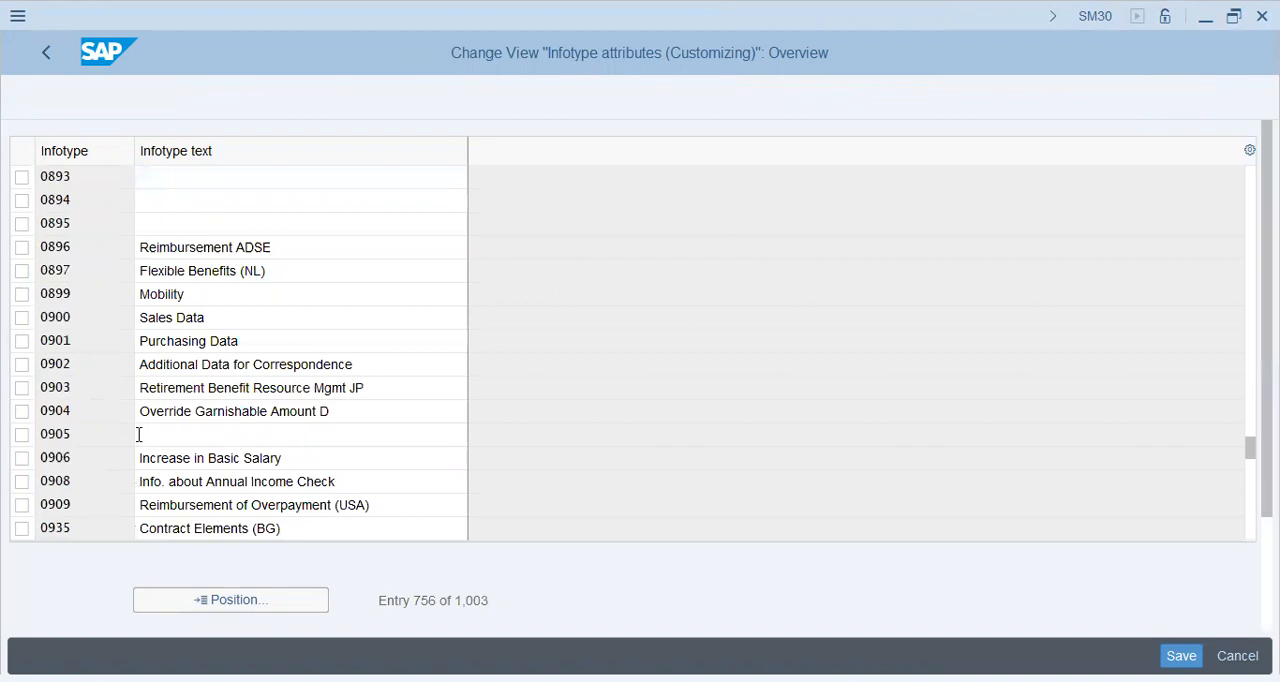
Step: Examine infotype 0906's time constraint, time constraint table, subtype table and field, and its technical data
click(181, 240)
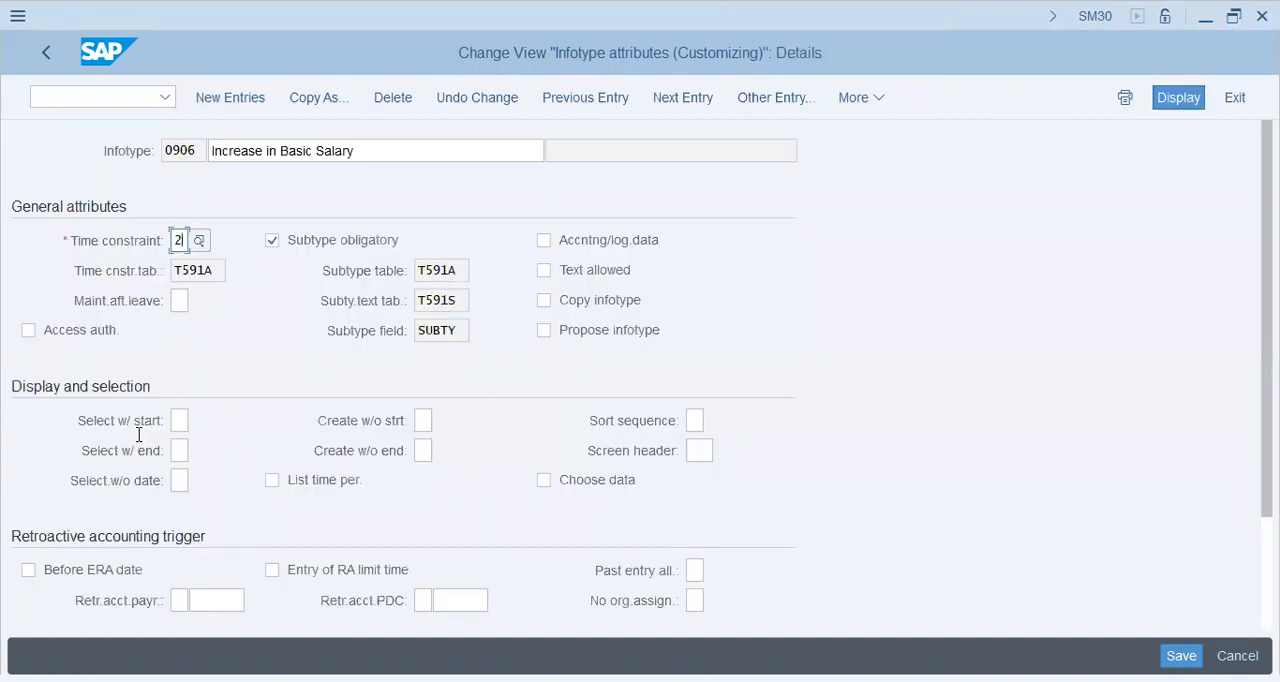
click(213, 271)
click(456, 271)
click(456, 331)
scroll(139, 434, down, 3)
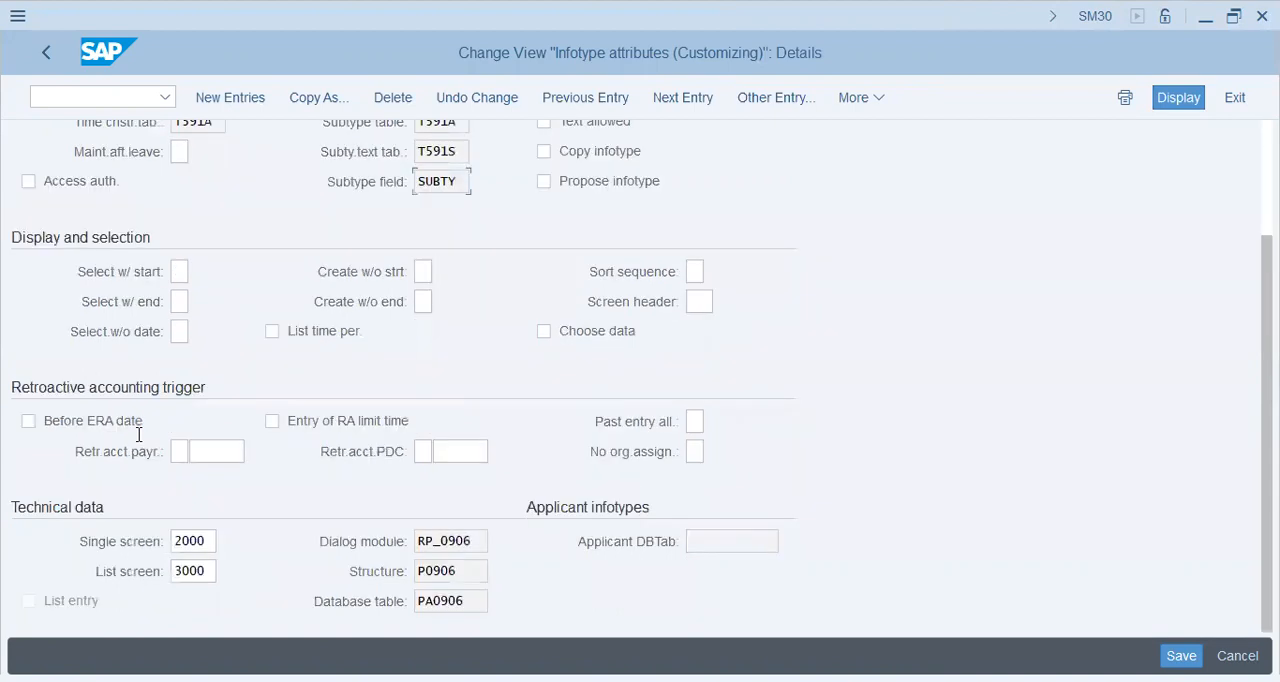
scroll(139, 434, up, 3)
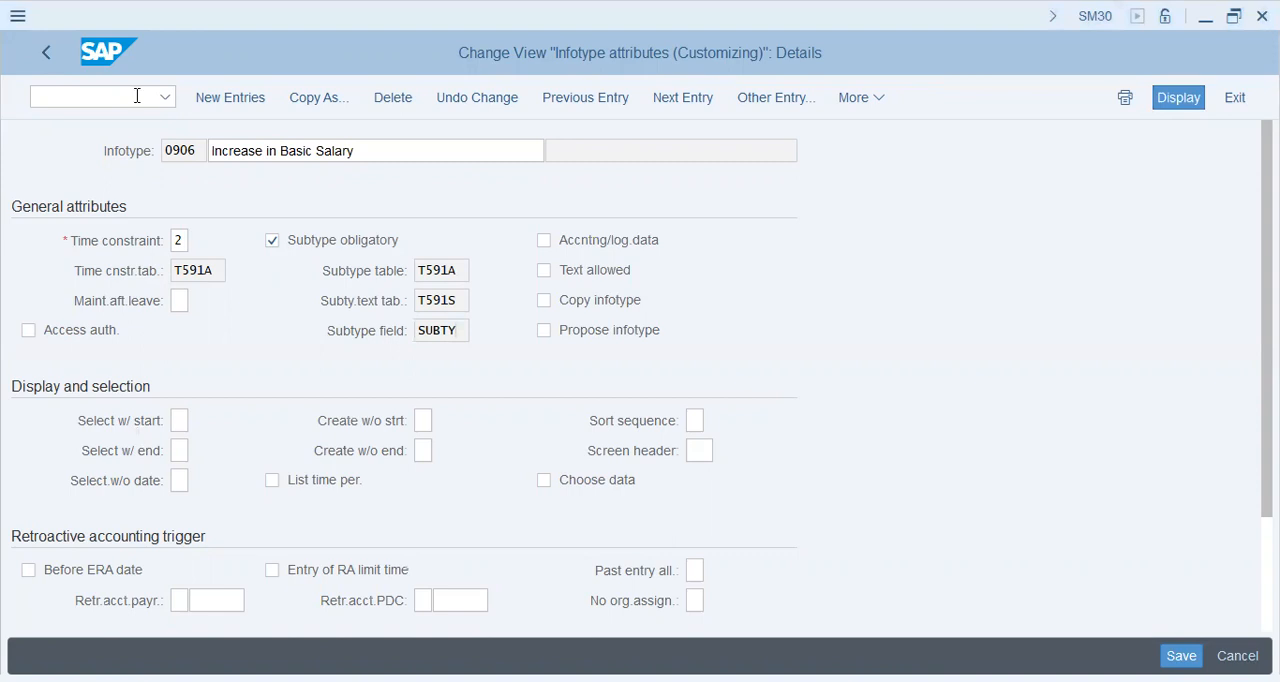
Step: Open the customizing transaction SPRO and display the SAP Reference IMG
text(/opa30)
key(Return)
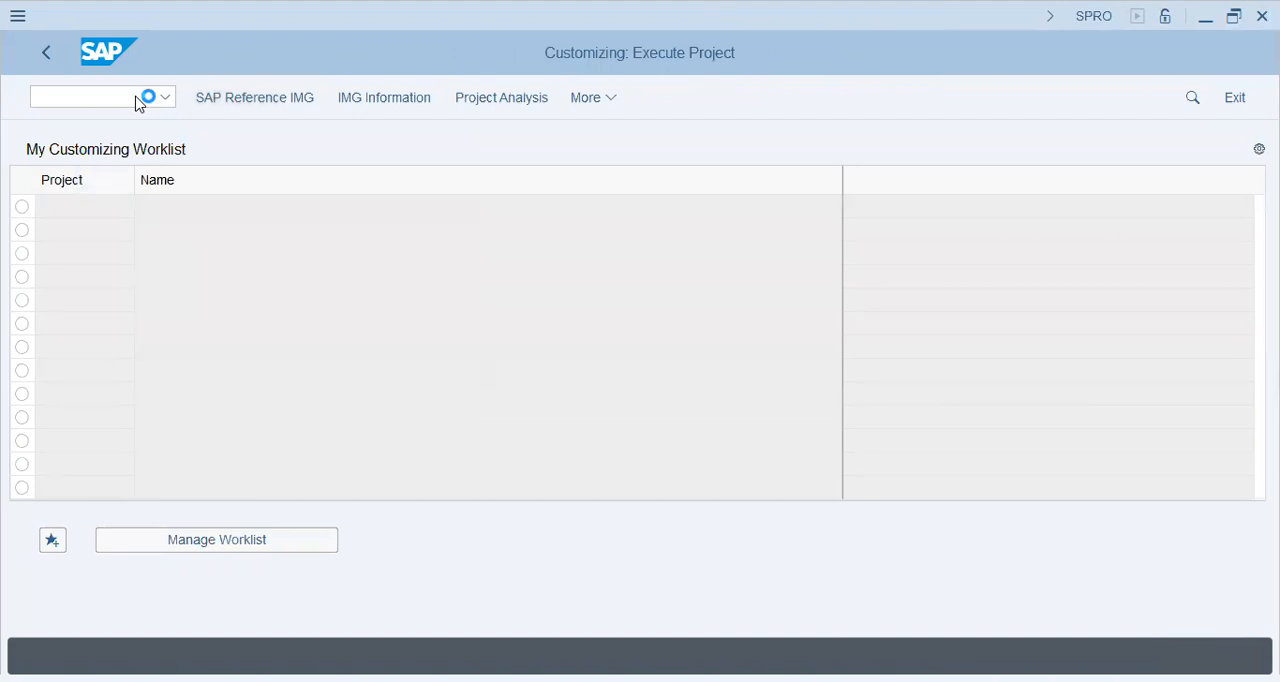
key(F5)
key(Page_Down)
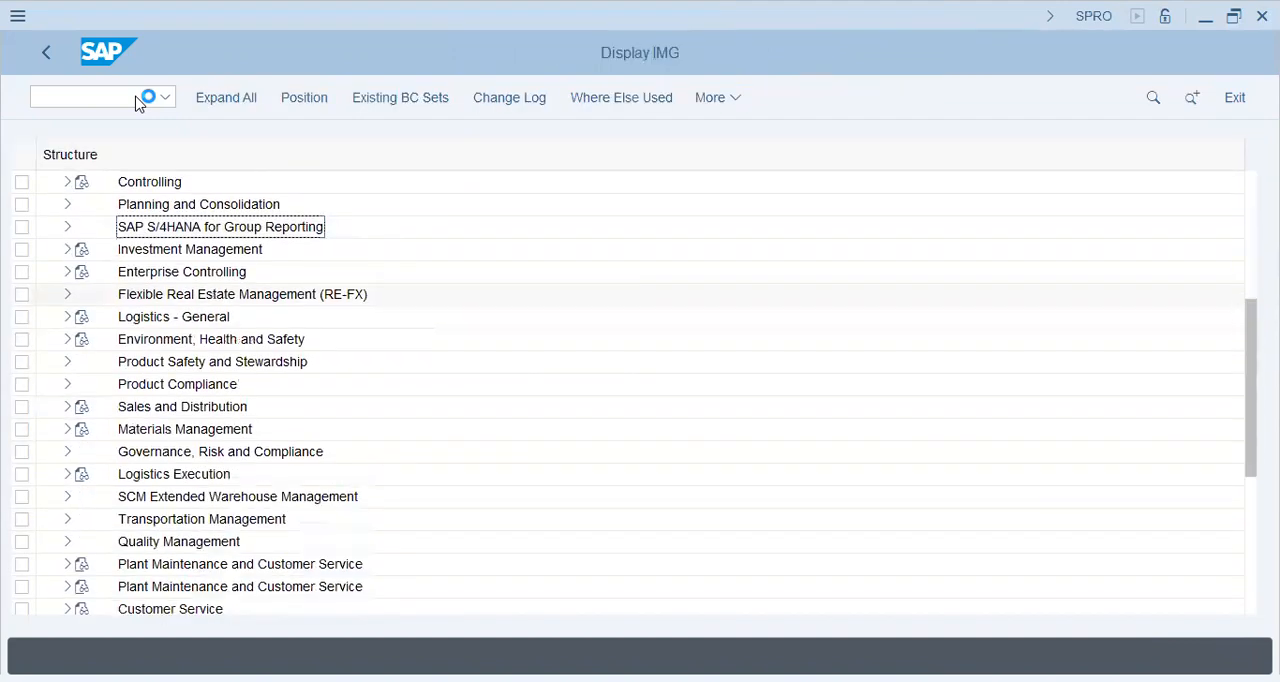
Step: Expand Personnel Management, Personnel Administration and Payroll Data in the IMG down to the Basic Pay activities
click(125, 538)
scroll(115, 527, down, 1)
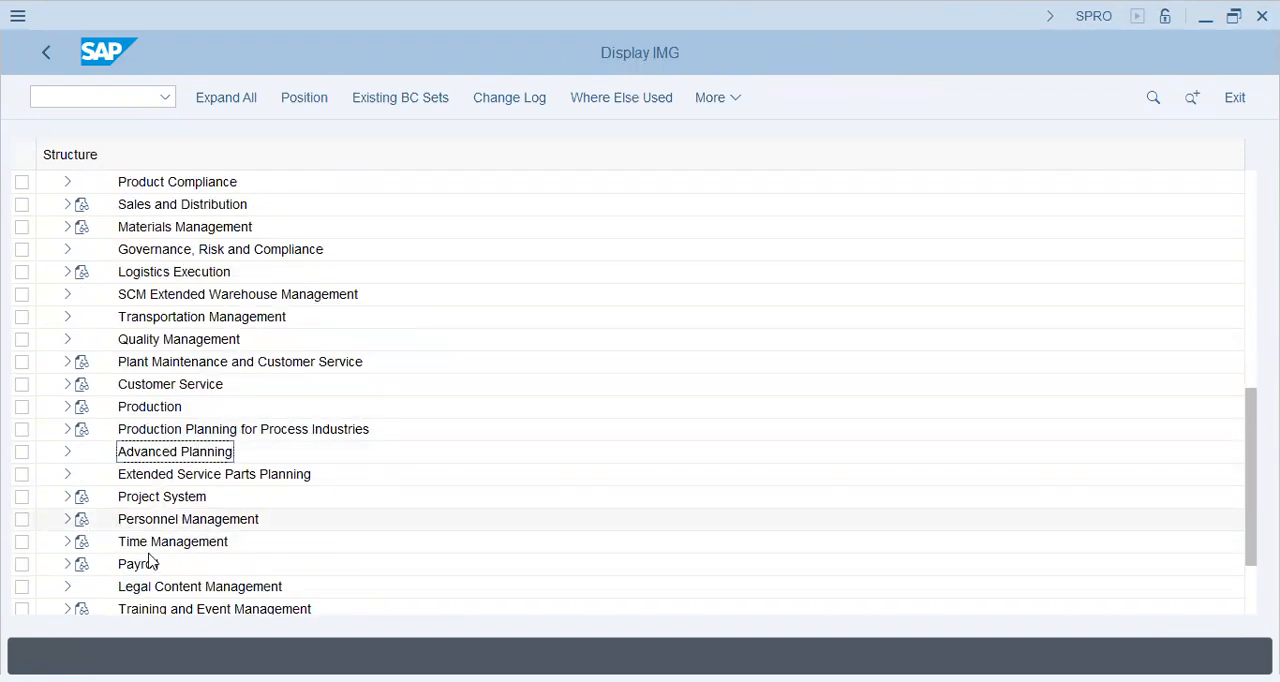
click(77, 348)
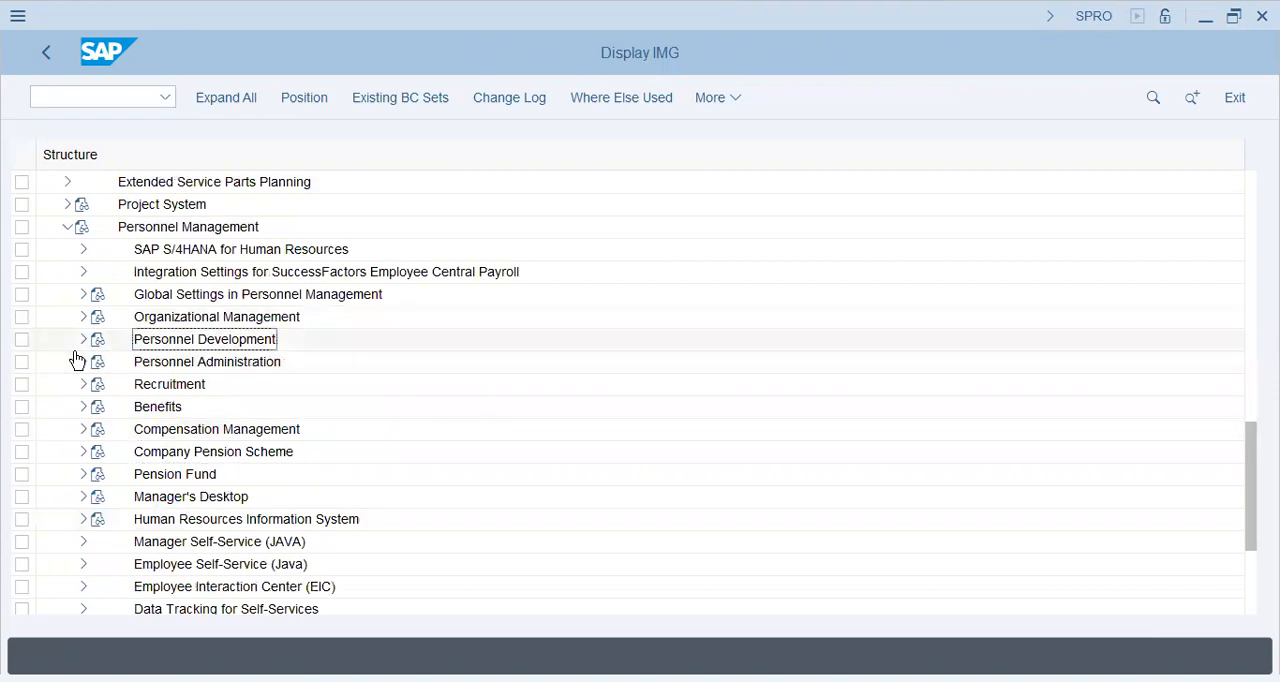
click(85, 363)
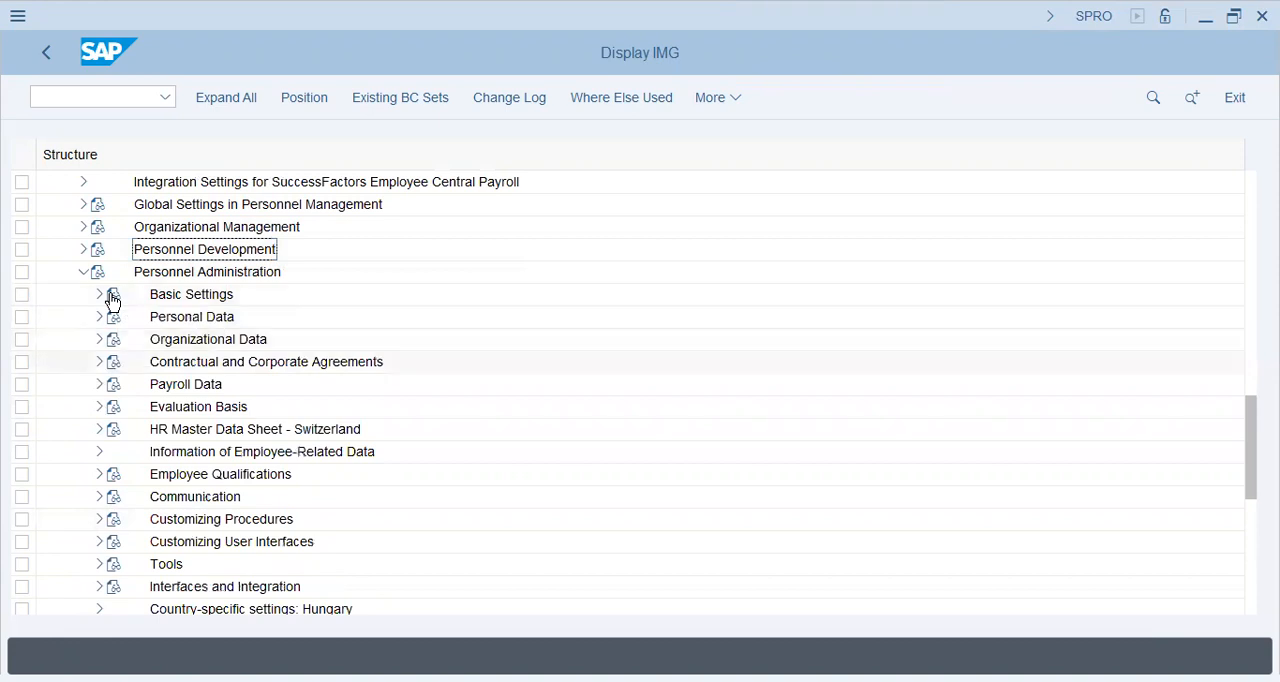
scroll(113, 301, down, 1)
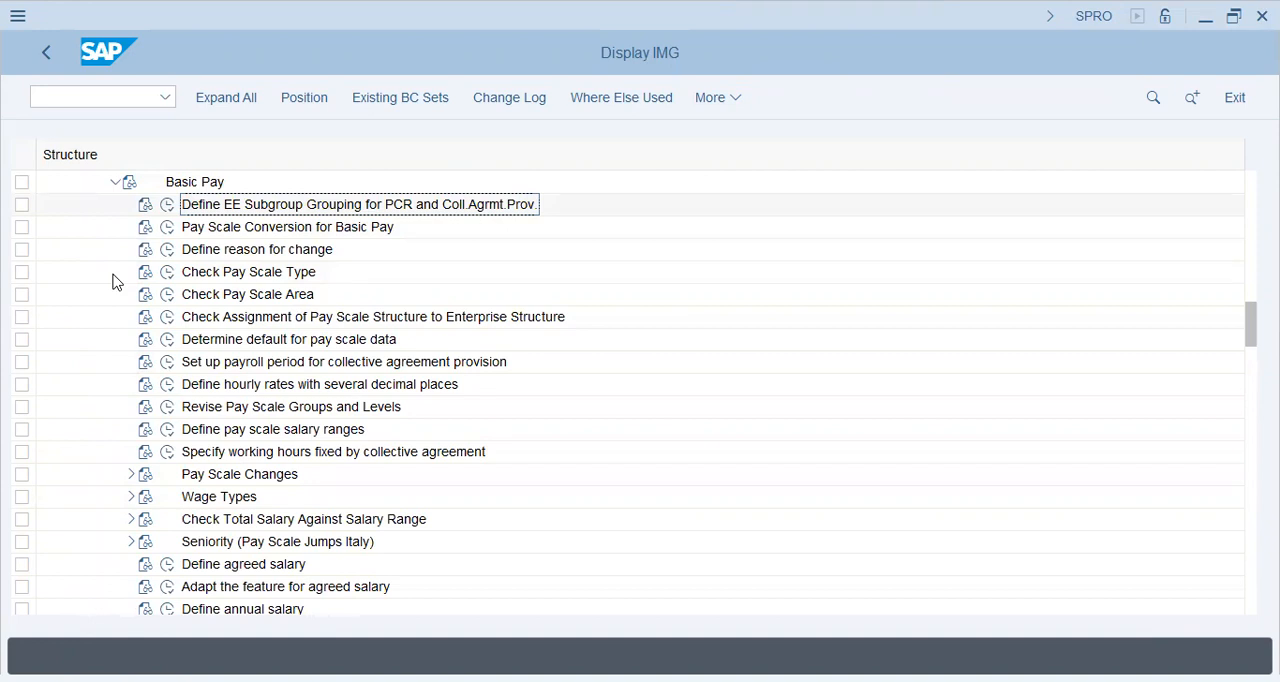
Step: Execute Define EE Subgroup Grouping for PCR and Coll.Agrmt.Prov. under Basic Pay with country grouping 10
key(Left)
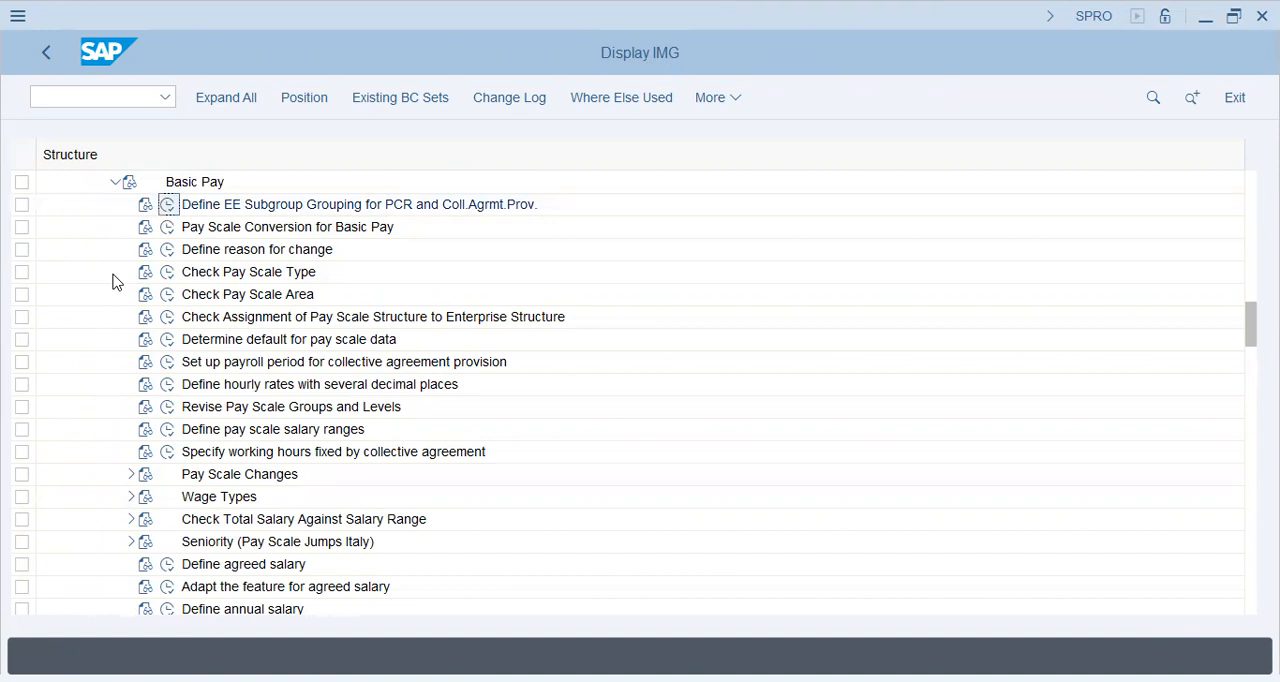
key(Return)
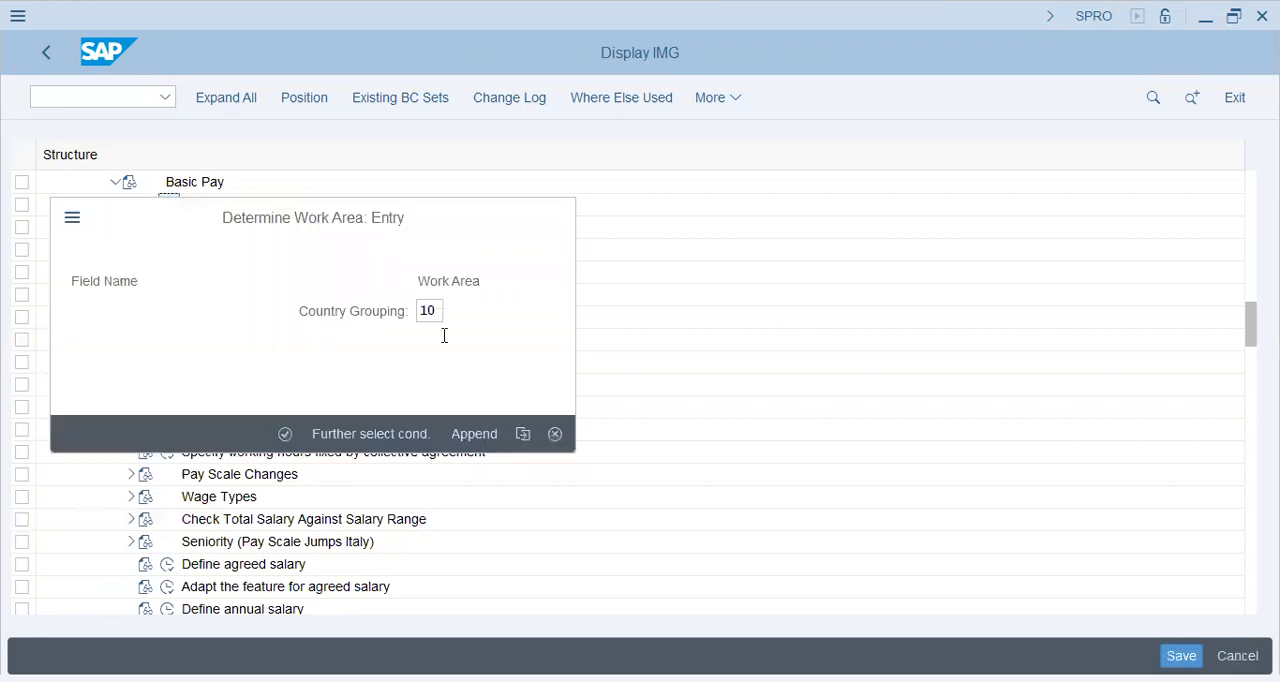
key(Return)
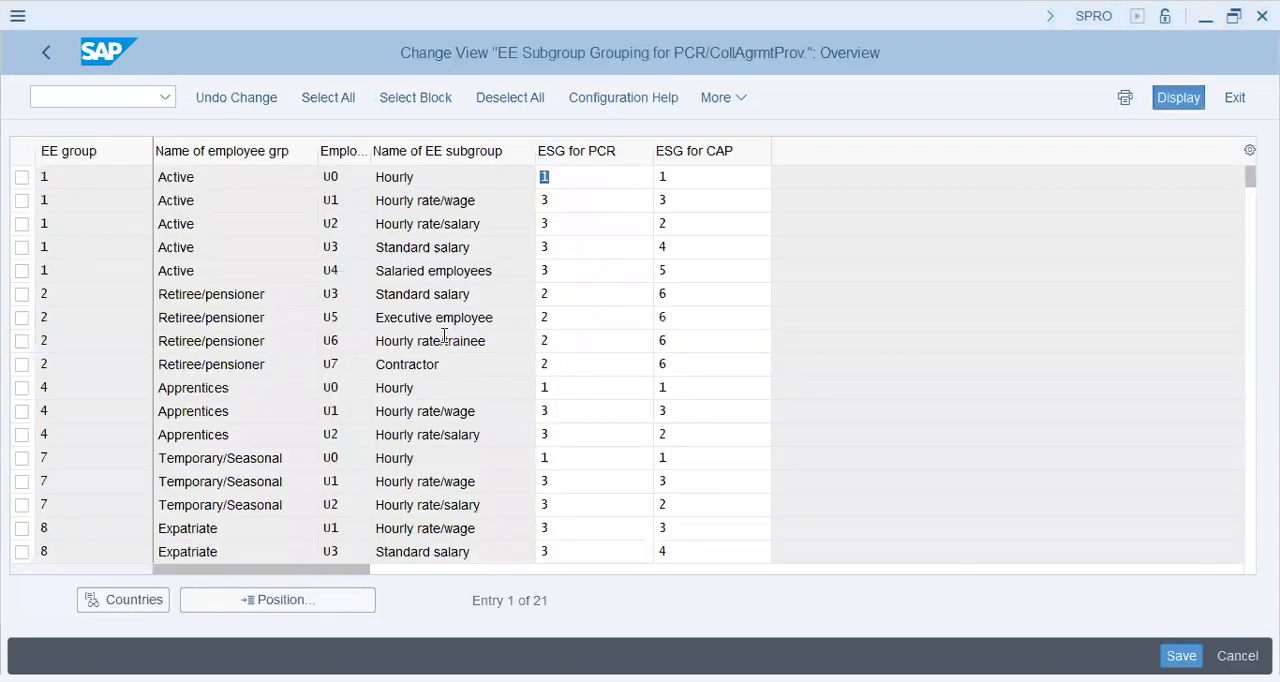
Step: Position the list at employee group J, subgroup JH, and review the PCR and CAP groupings of both Active-TG subgroups
key(alt+Tab)
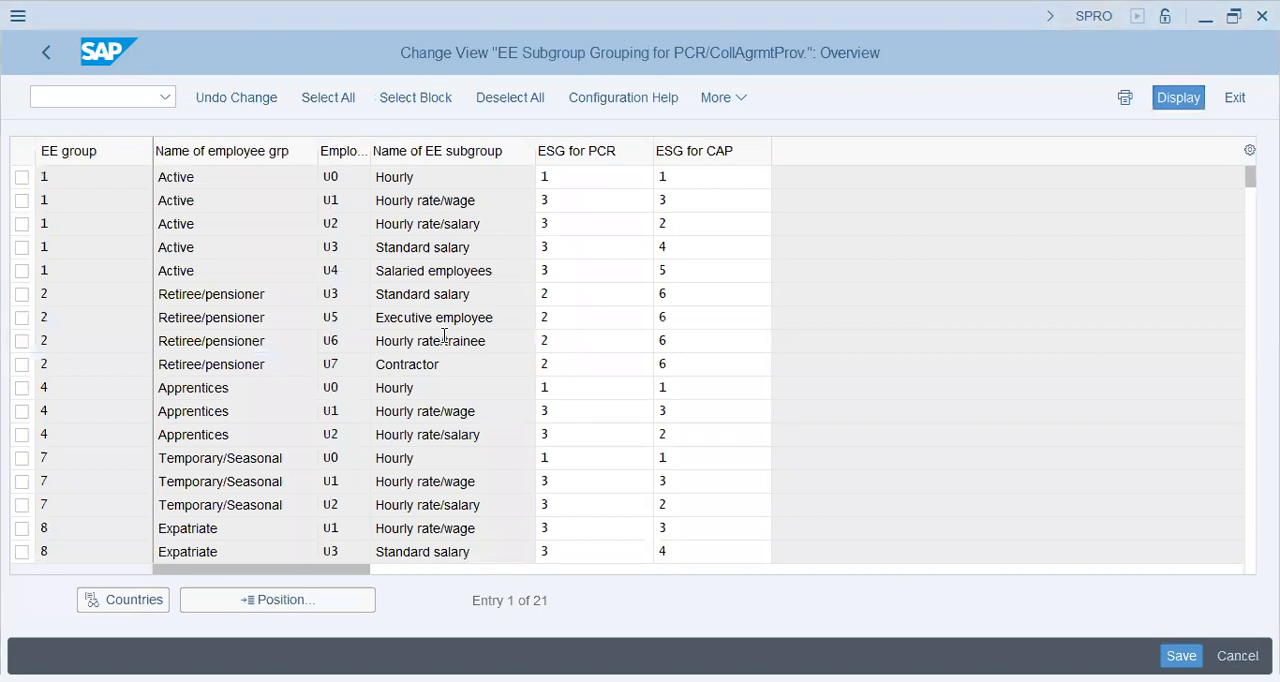
scroll(444, 336, down, 1)
scroll(444, 336, down, 1)
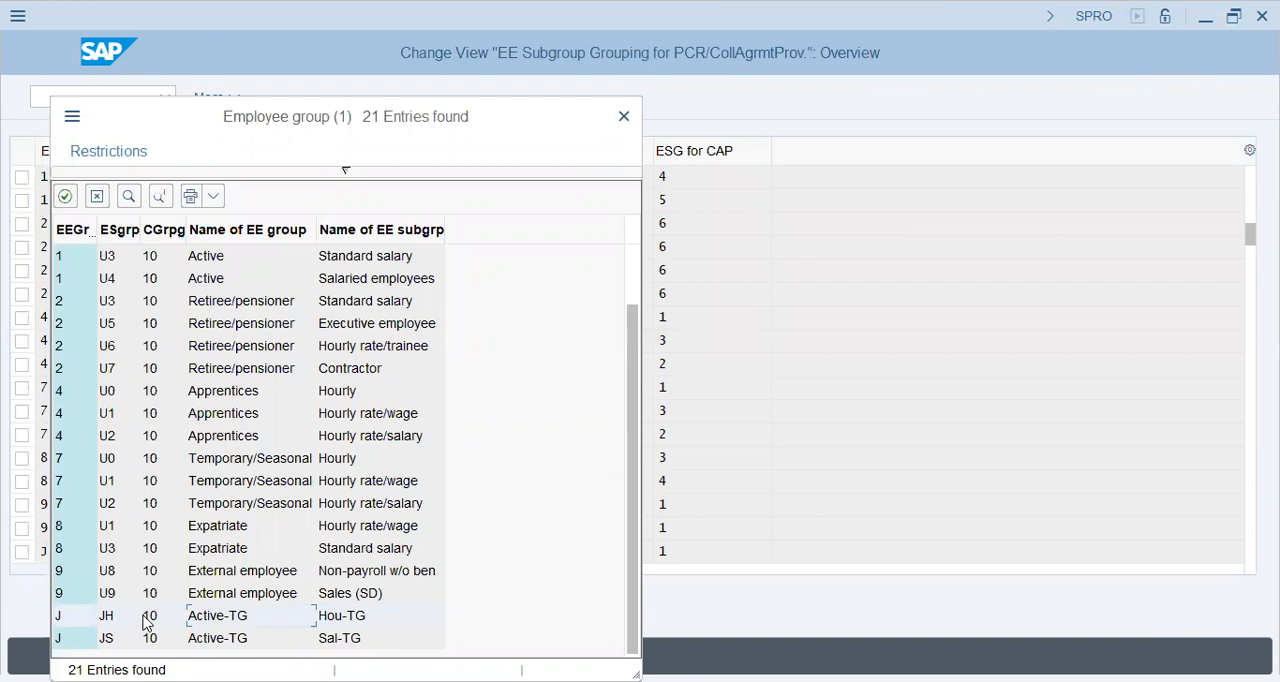
click(146, 618)
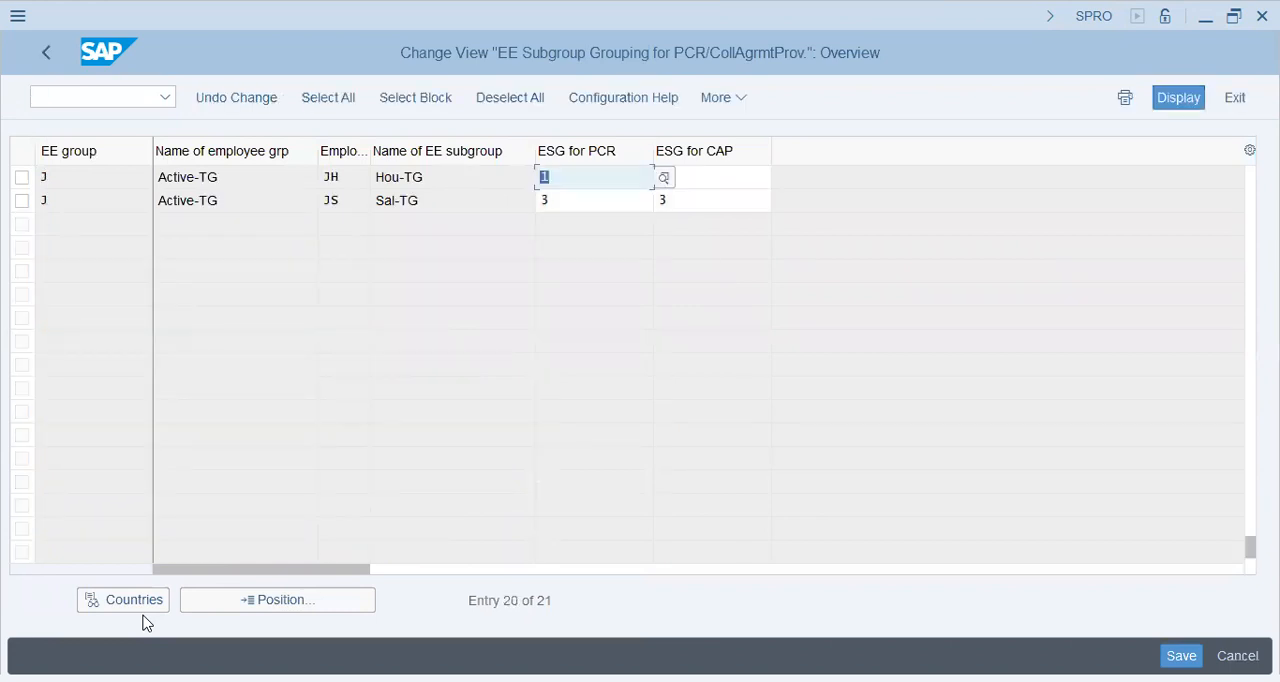
key(Down)
key(Down)
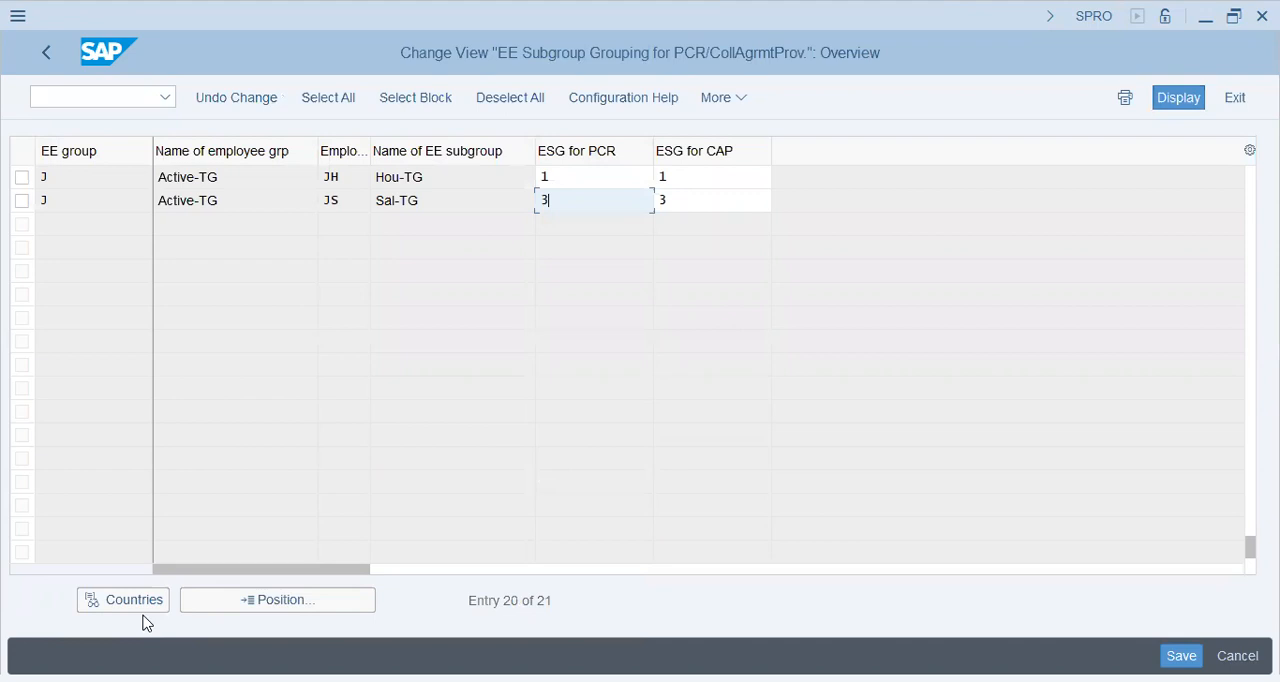
key(alt+Tab)
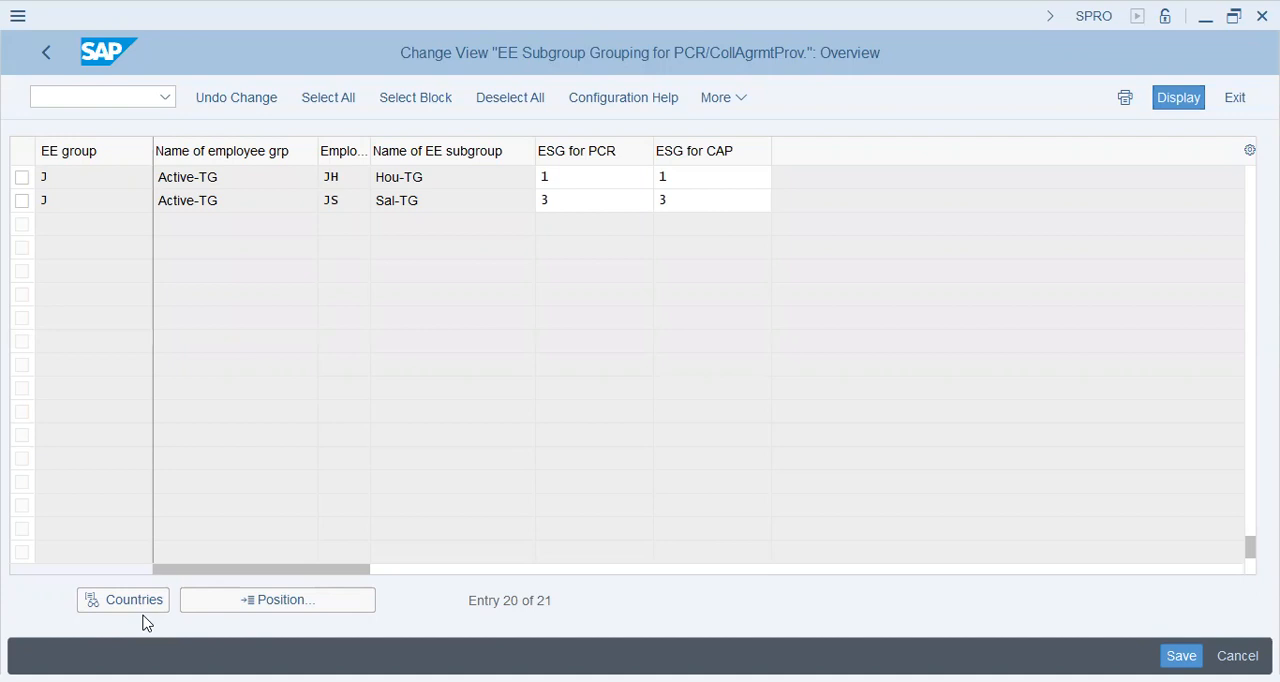
click(147, 623)
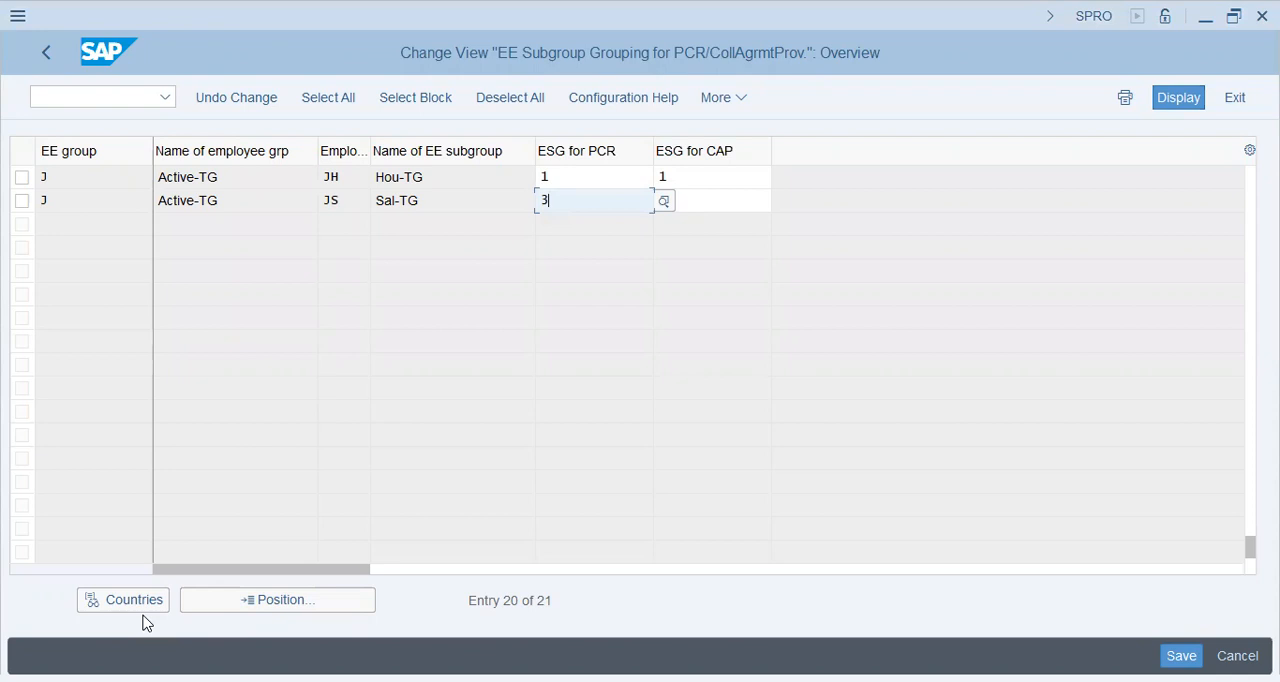
key(alt+Tab)
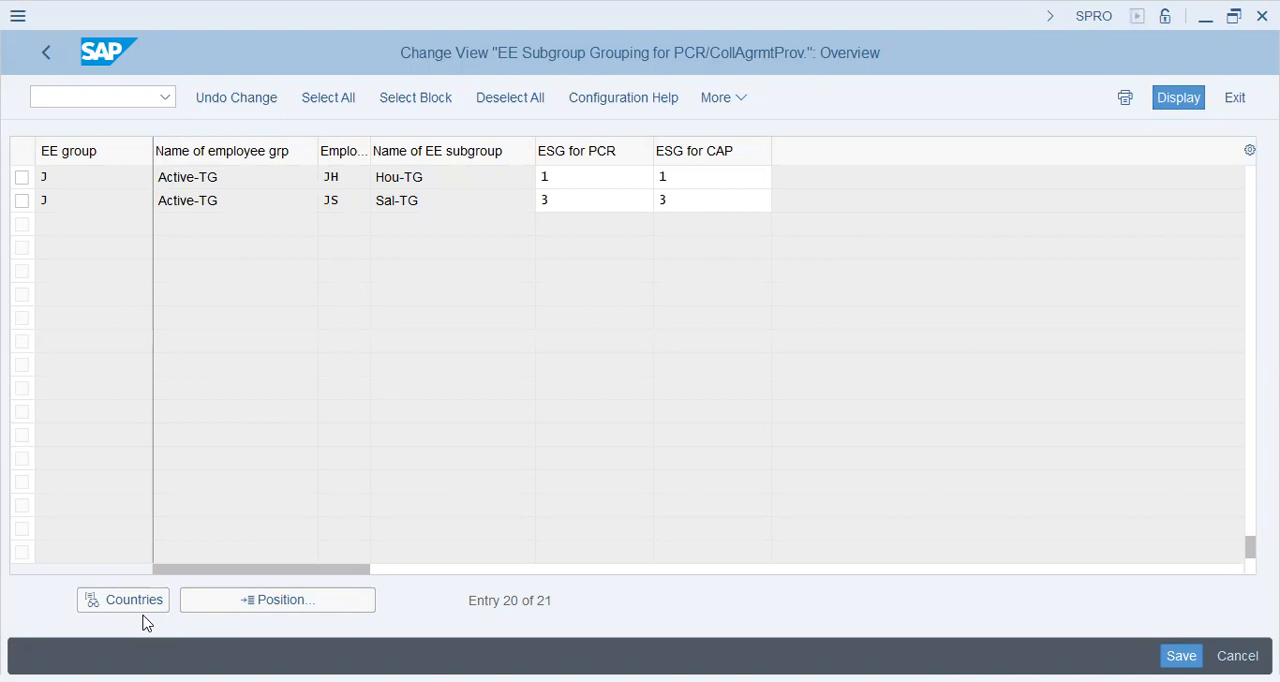
click(143, 616)
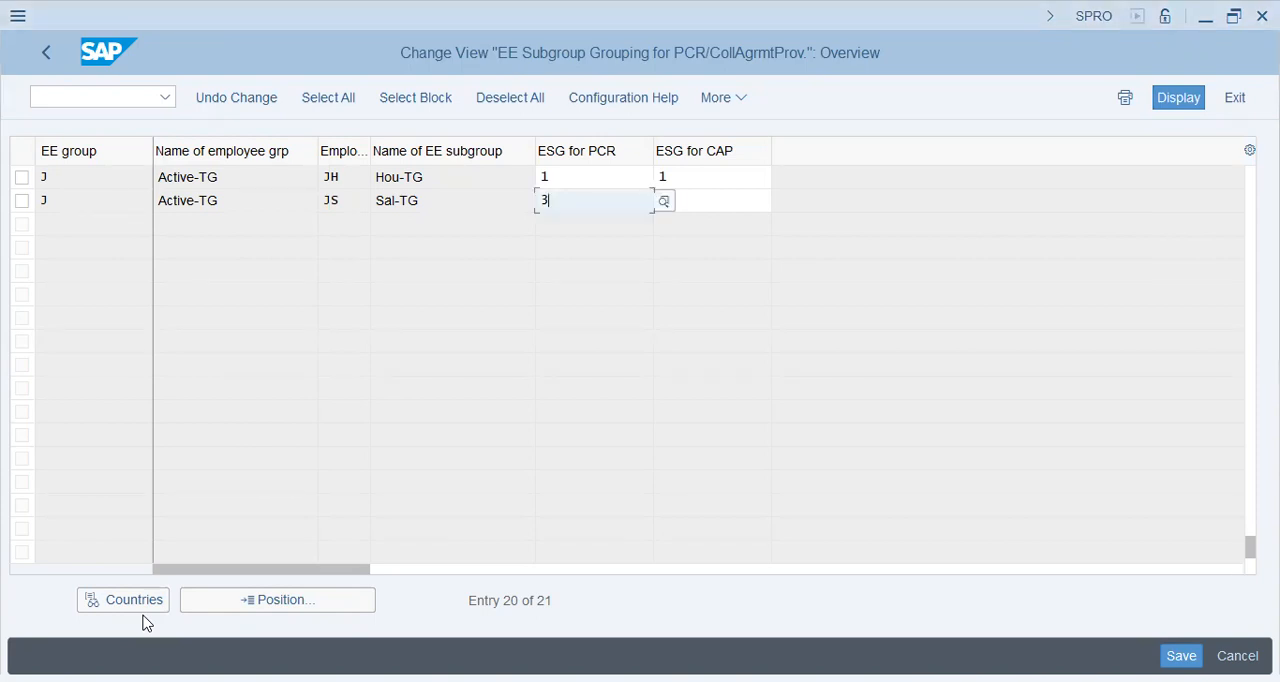
key(Return)
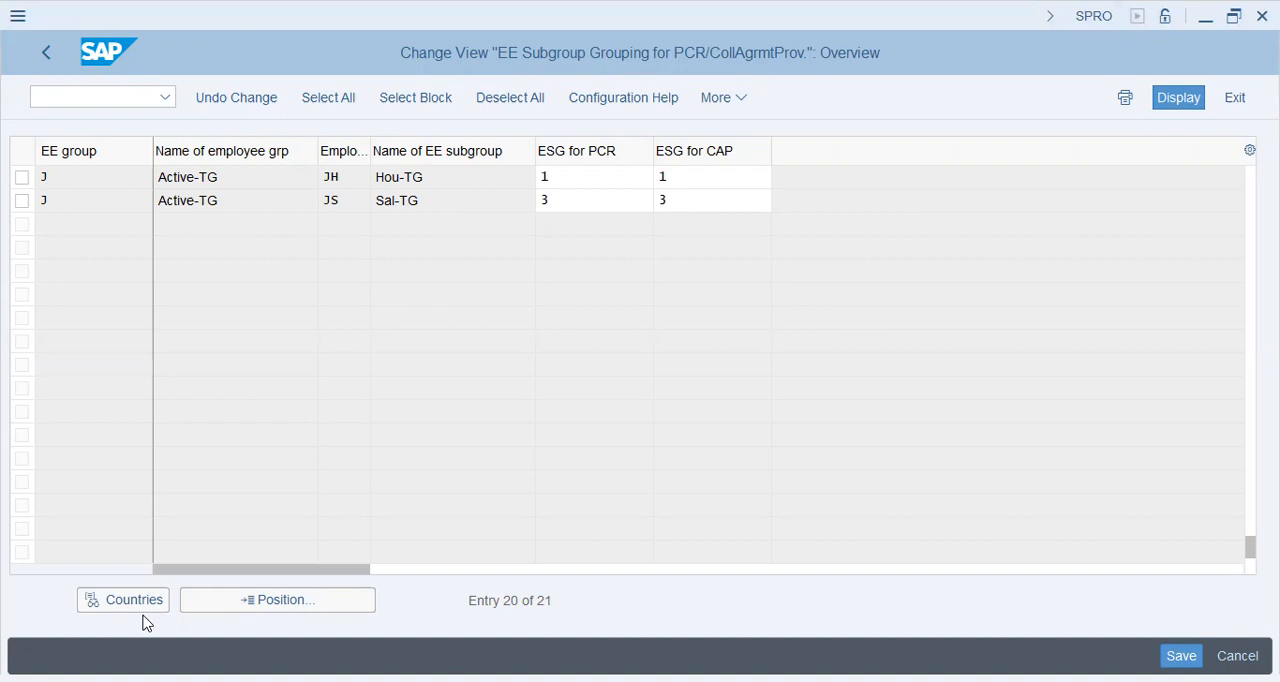
Step: Leave the current view and reopen the EE subgroup grouping view with country grouping PK, Pakistan
click(49, 56)
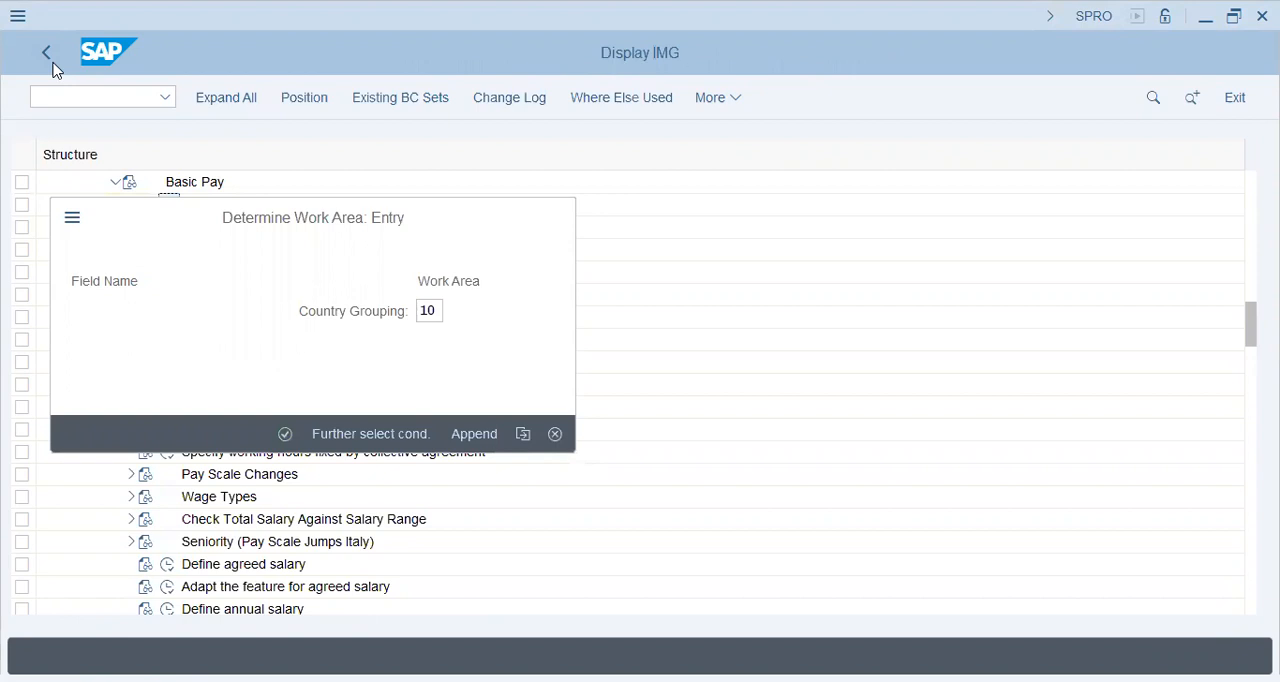
key(F4)
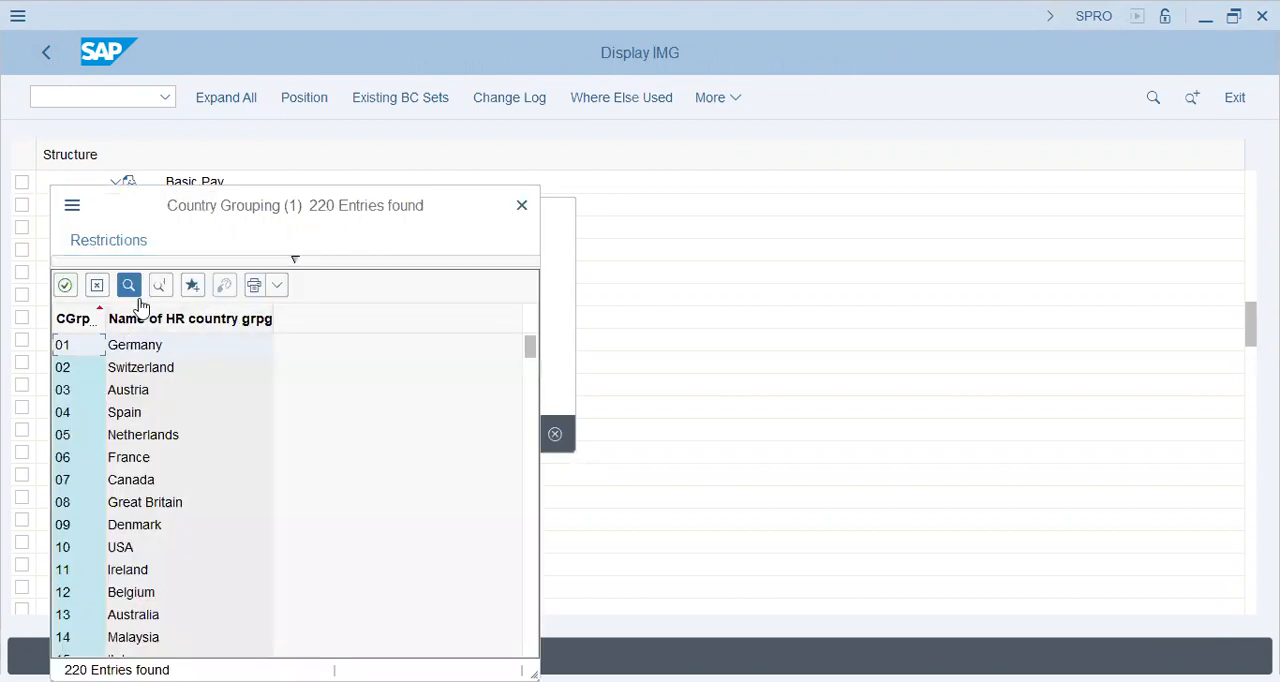
click(138, 296)
text(p)
key(Return)
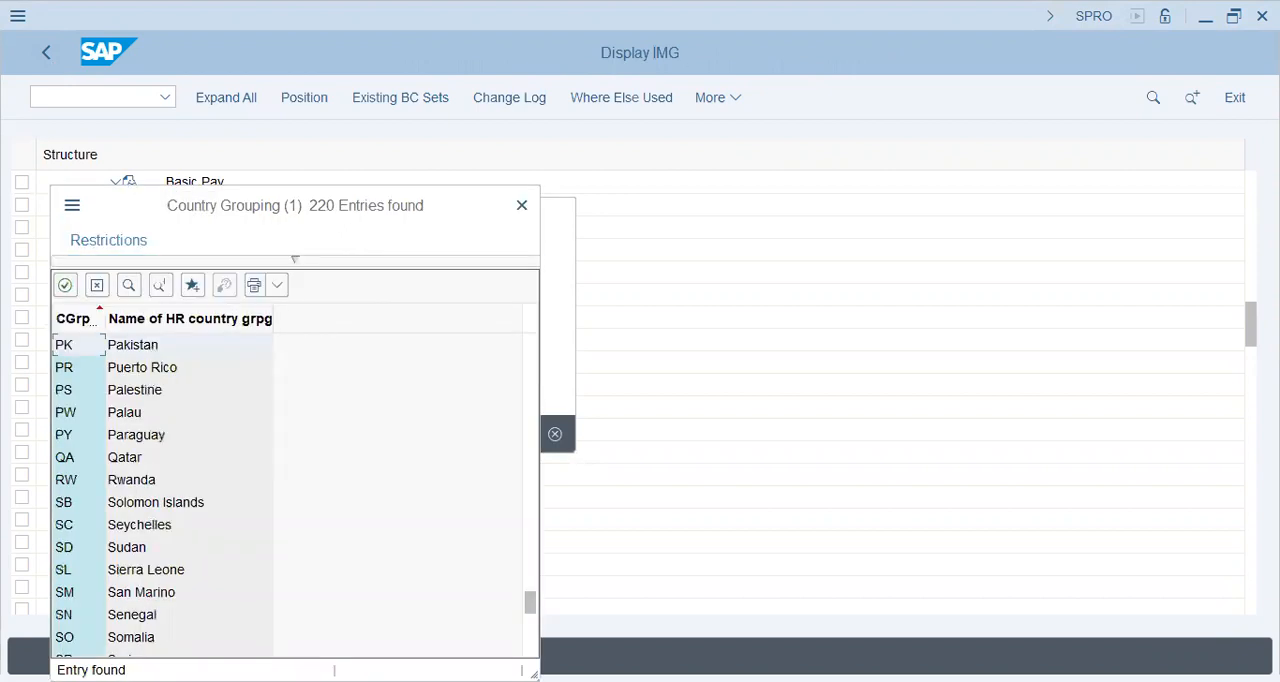
double_click(151, 348)
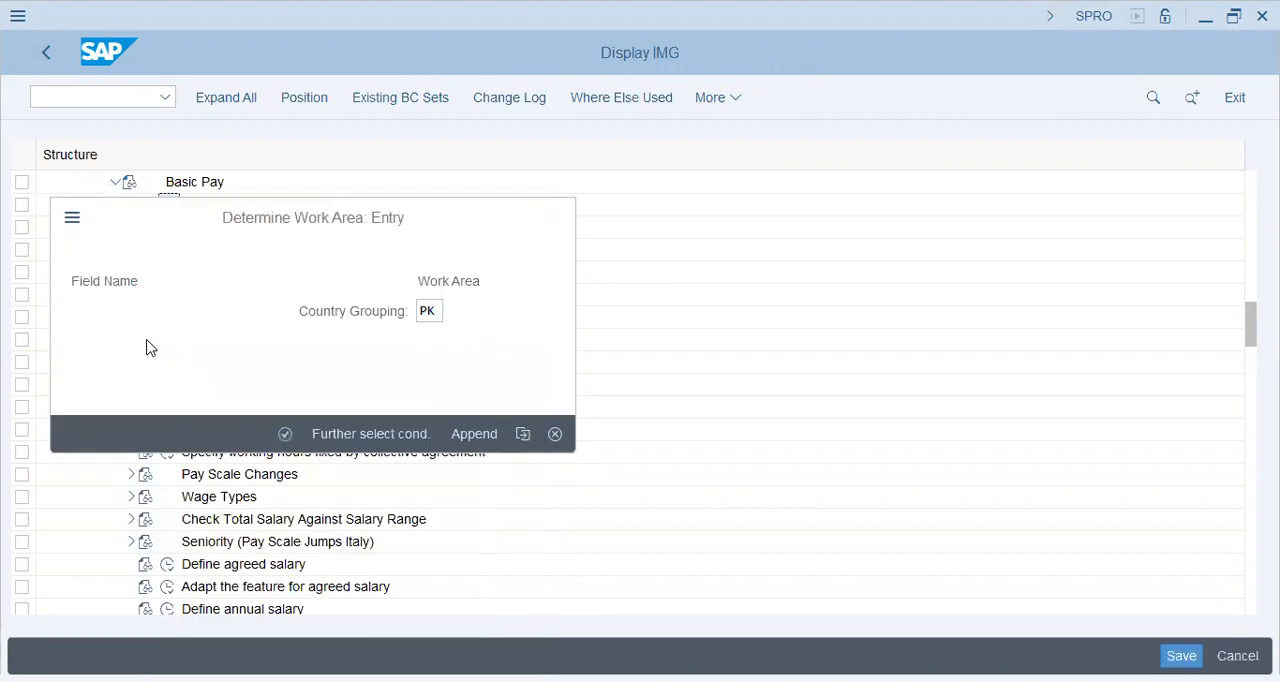
key(Return)
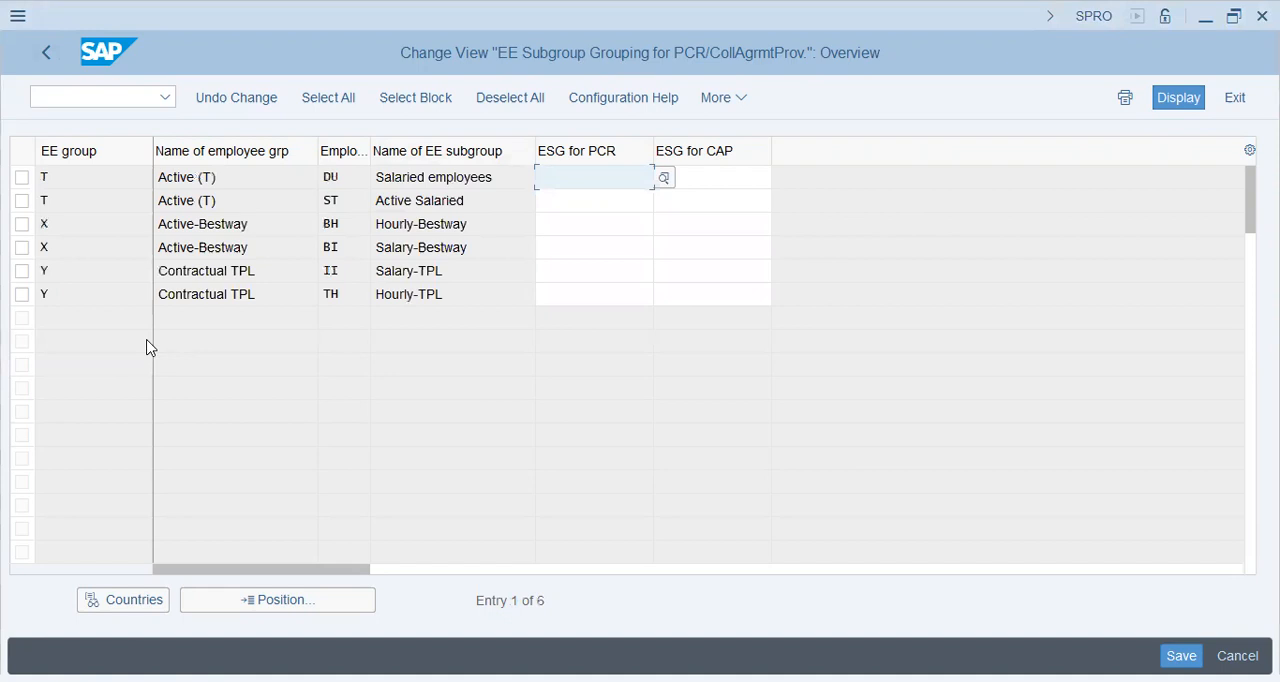
Step: Set ESG for PCR and ESG for CAP to 1 for the Hourly-Bestway subgroup BH
click(452, 271)
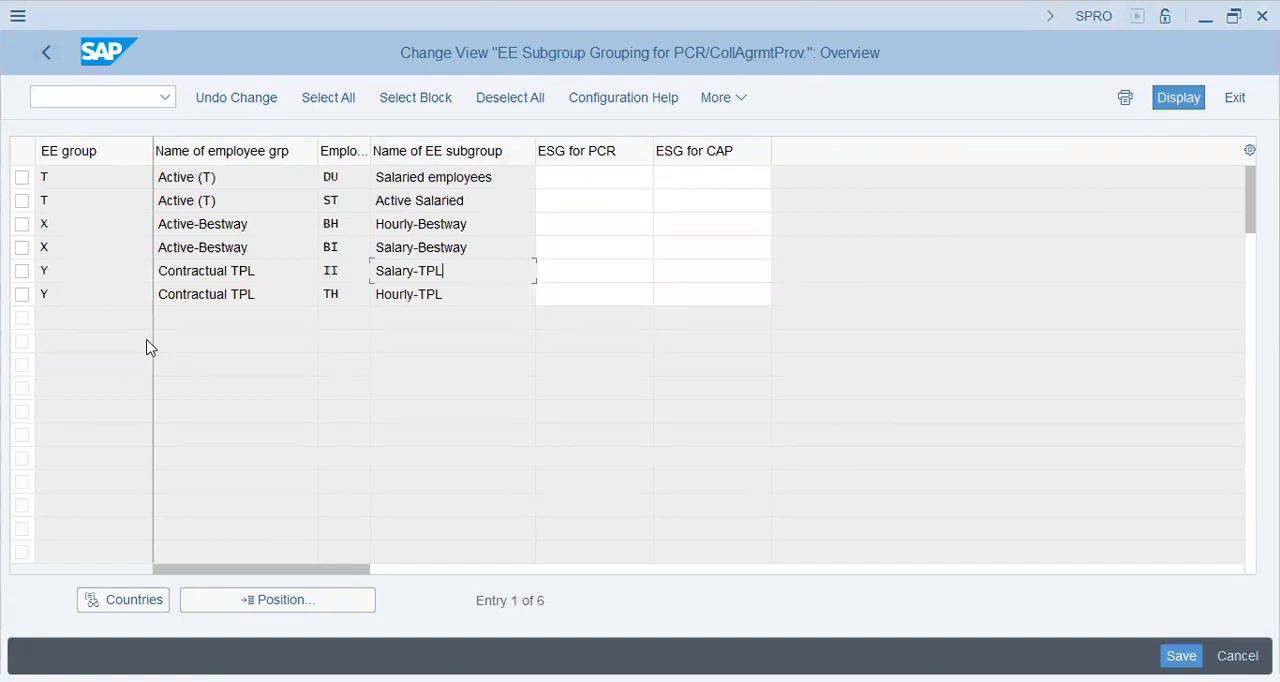
click(594, 224)
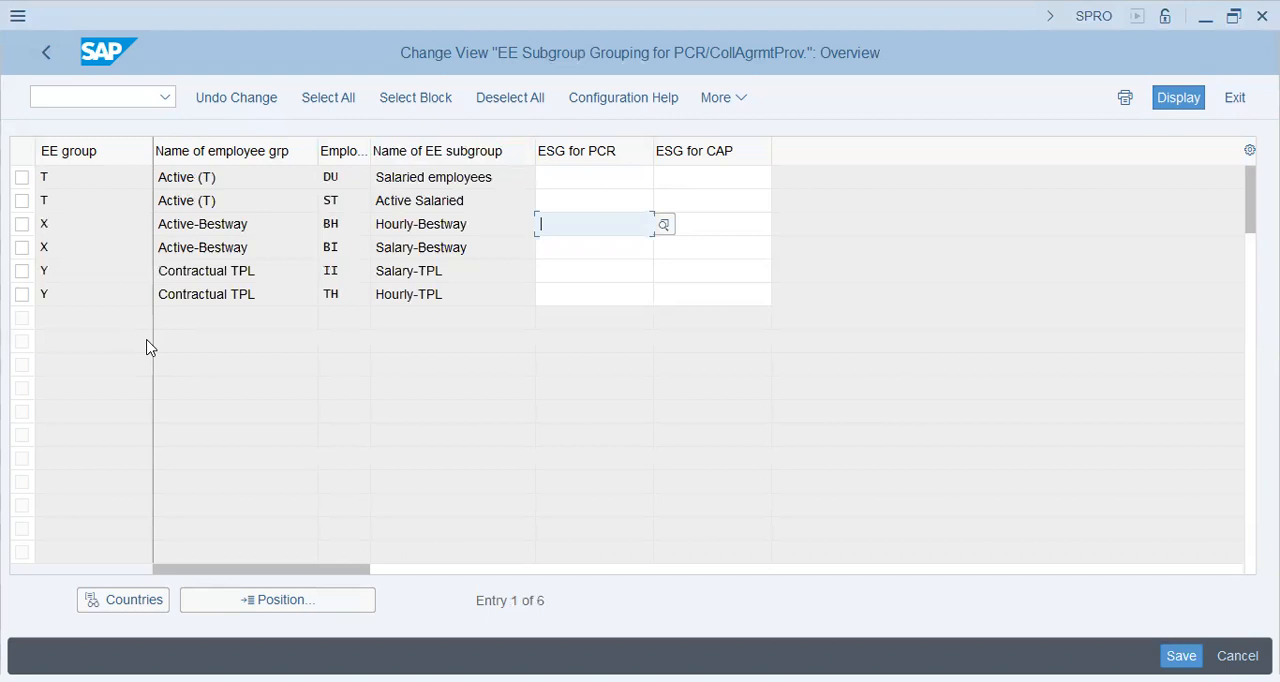
key(alt+Tab)
text(1)
key(Return)
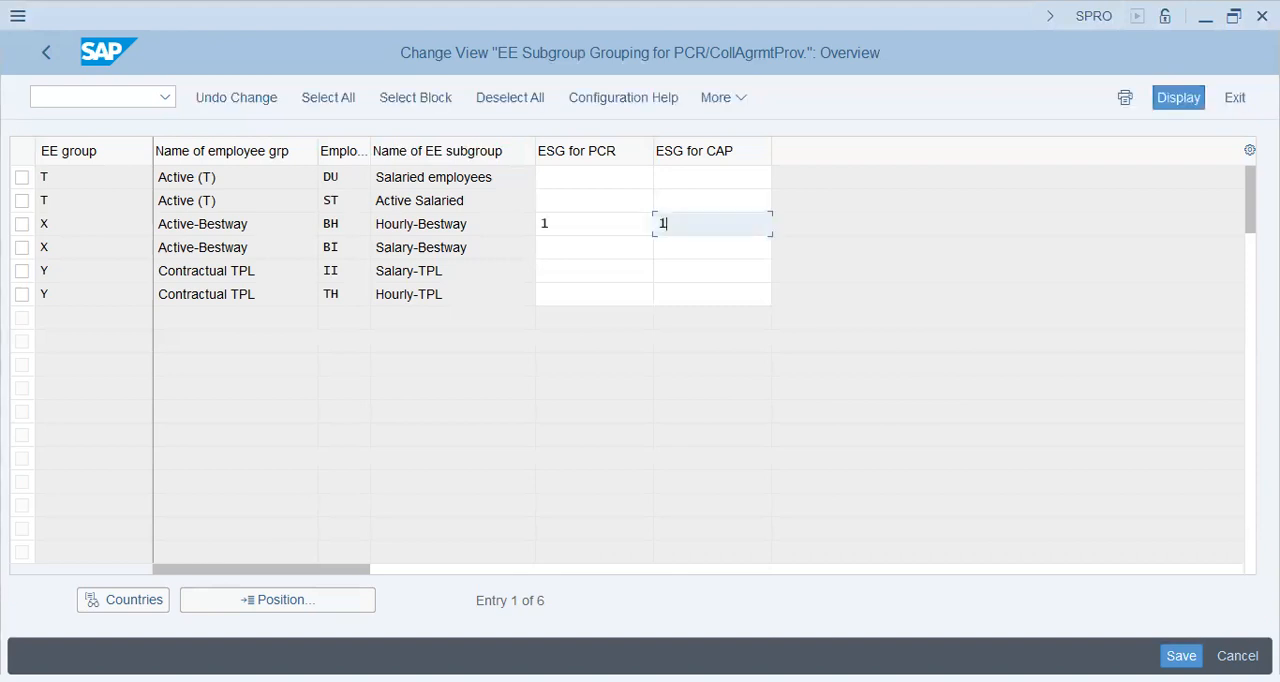
Step: Set ESG for PCR and ESG for CAP to 3 for the Salary-Bestway subgroup BI
click(594, 248)
text(3)
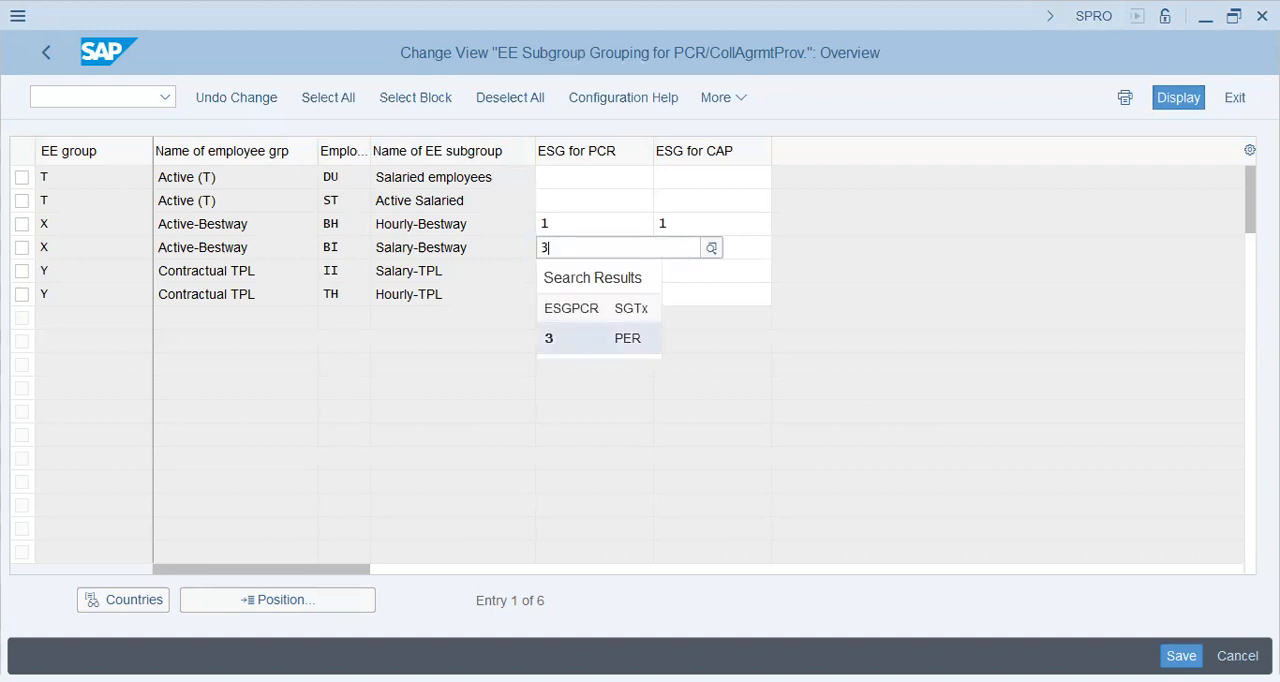
key(Tab)
text(3)
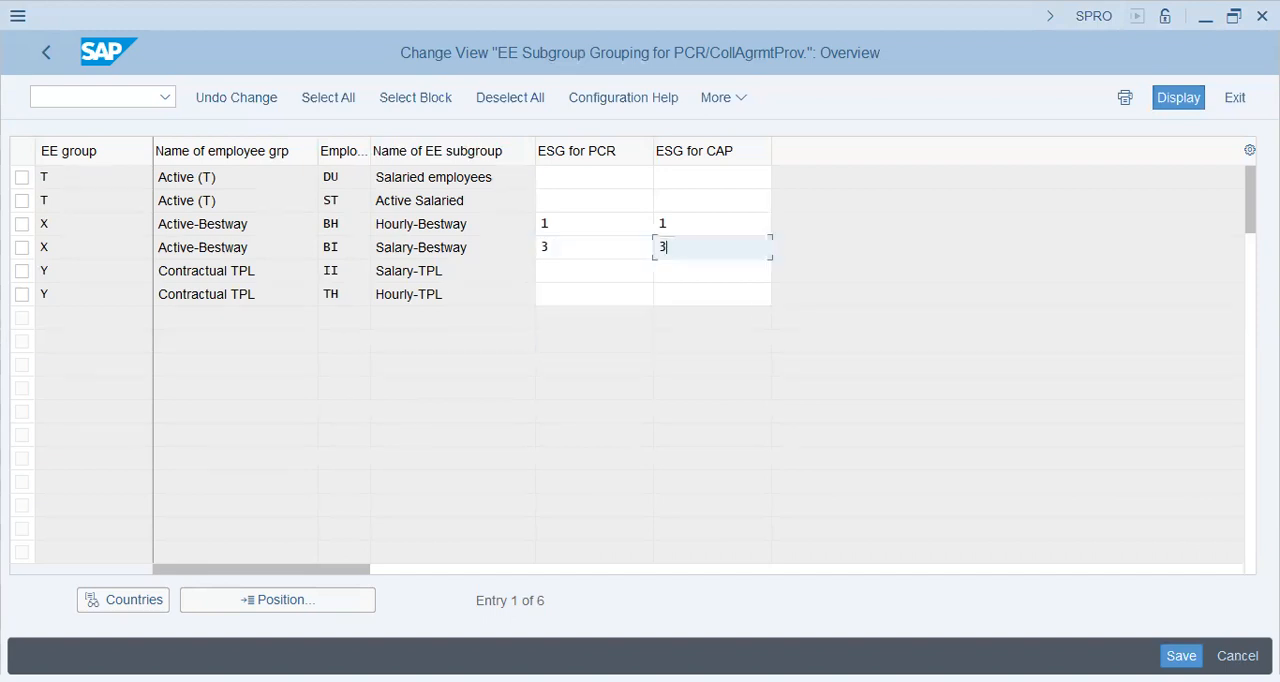
click(594, 248)
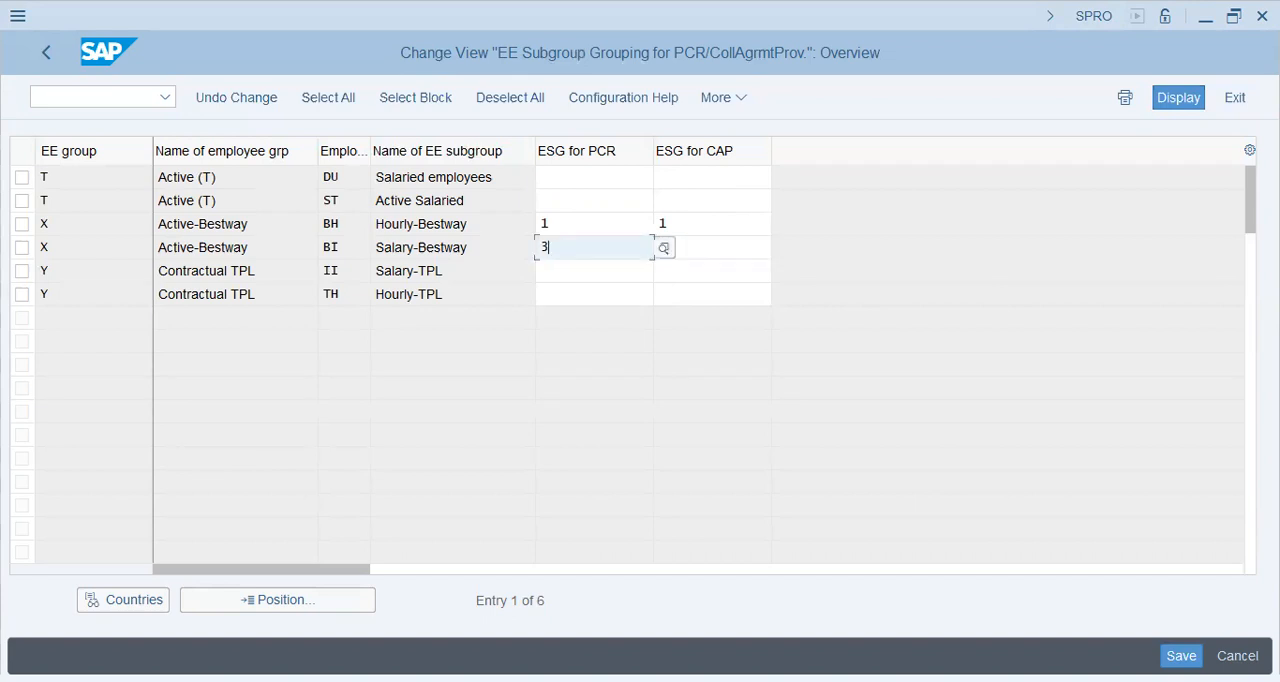
key(Return)
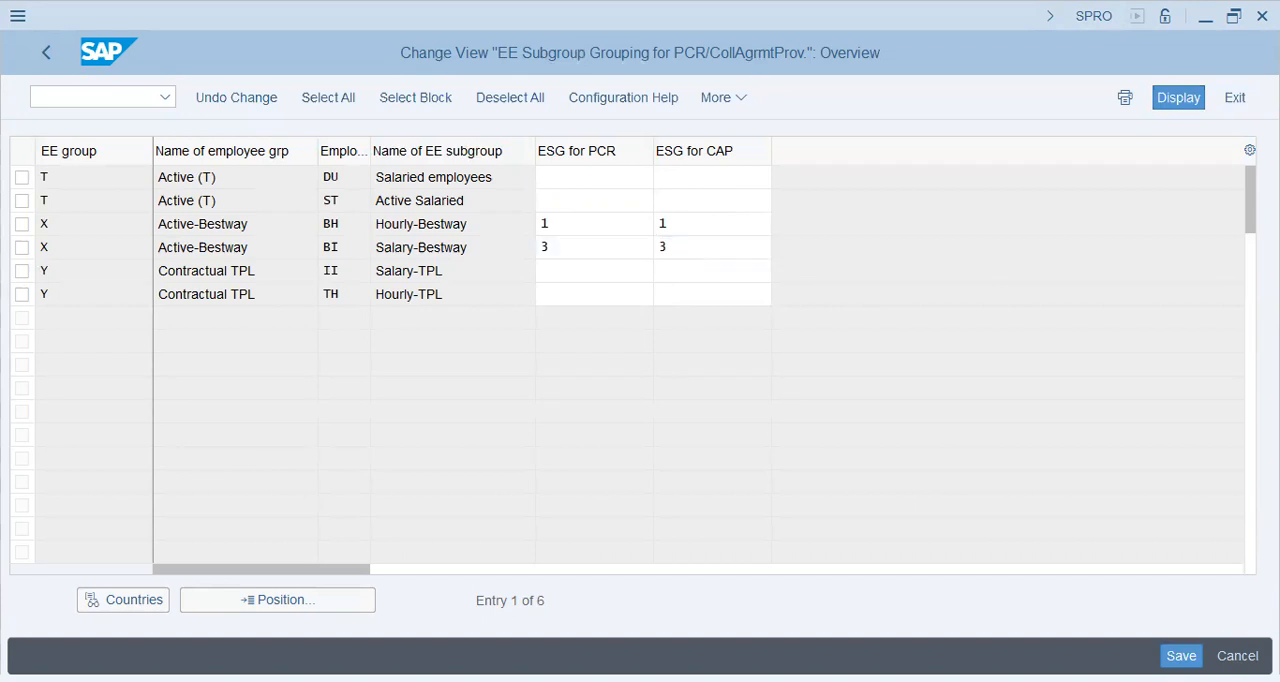
double_click(545, 247)
Step: Save the groupings to customizing request SA2K900657, HCM Config -- BESTWAY Group, finding it among the own requests by searching for "bestway"
key(ctrl+s)
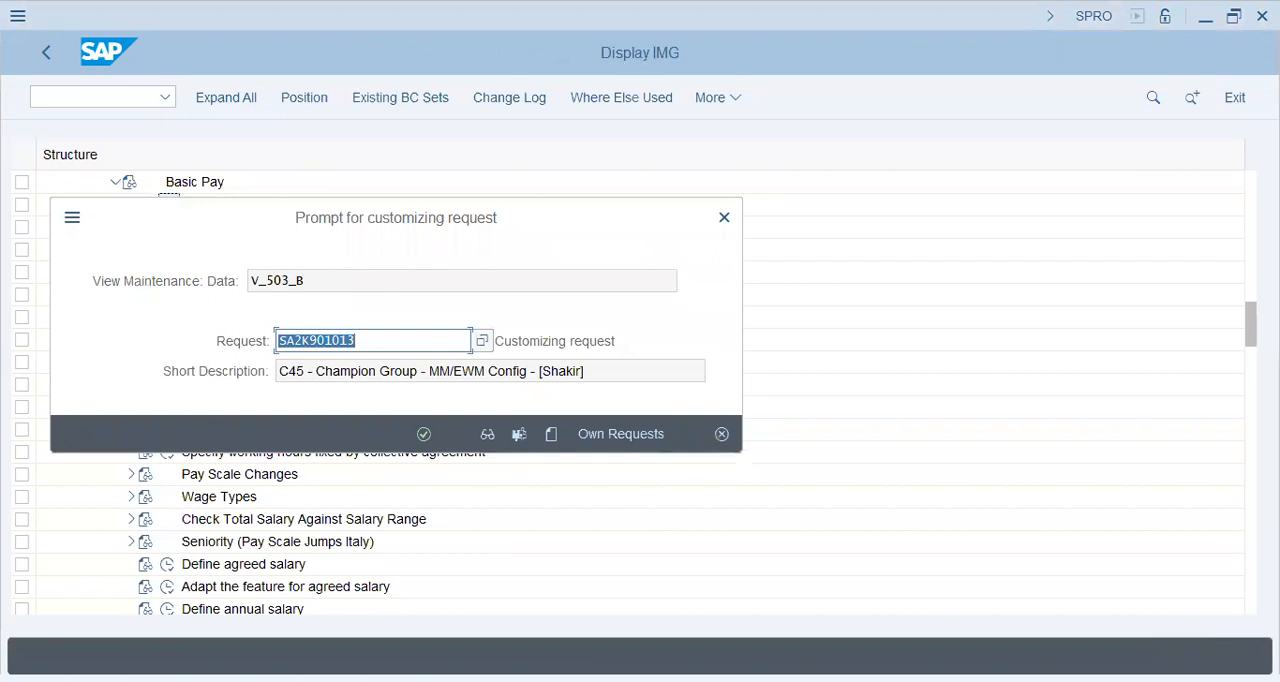
key(Return)
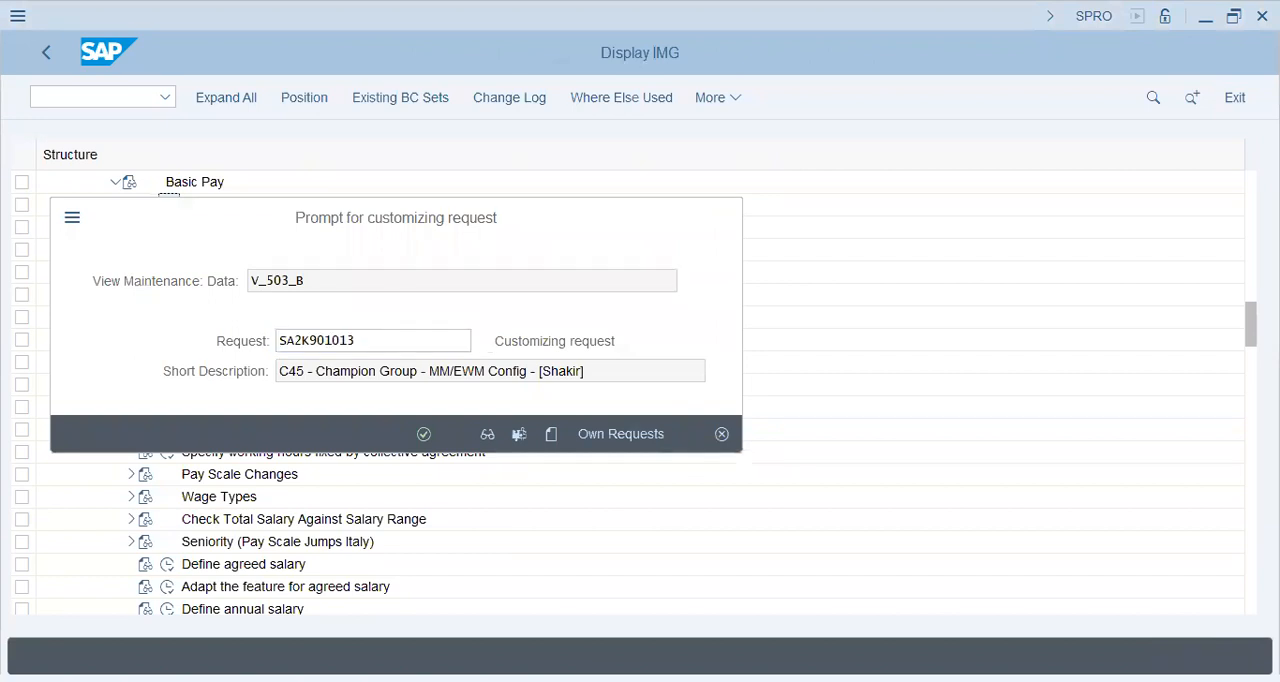
click(492, 367)
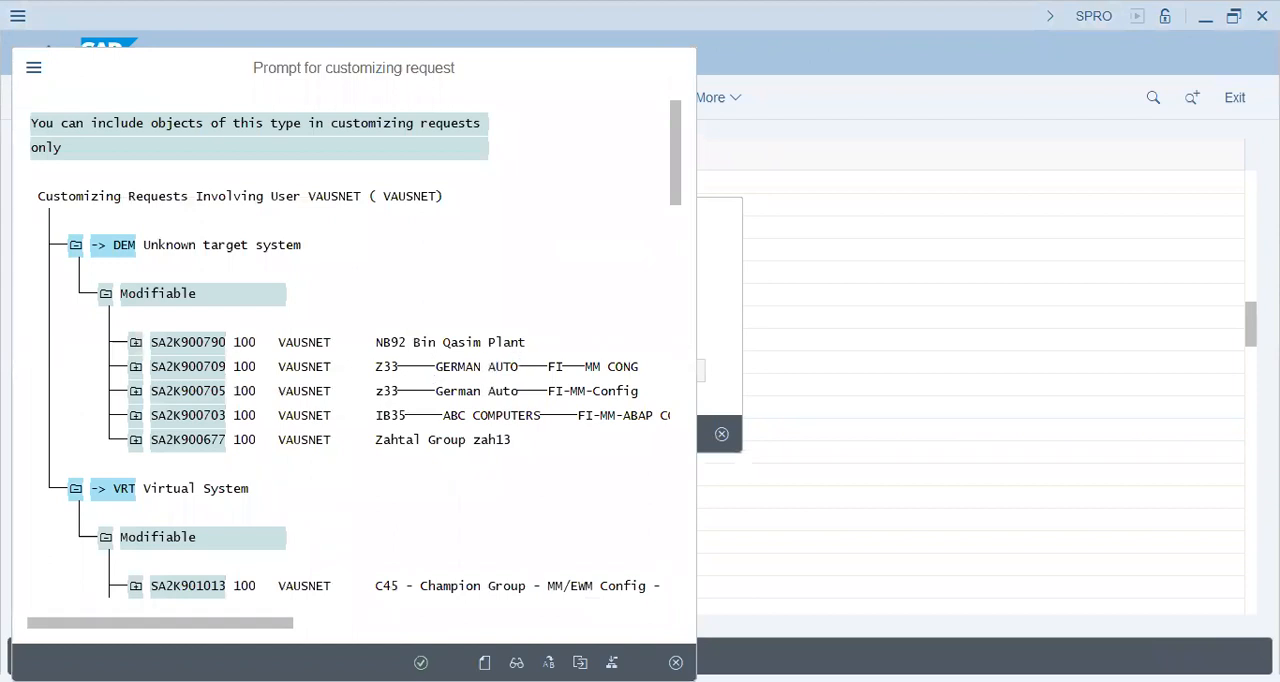
key(ctrl+f)
text(bestway)
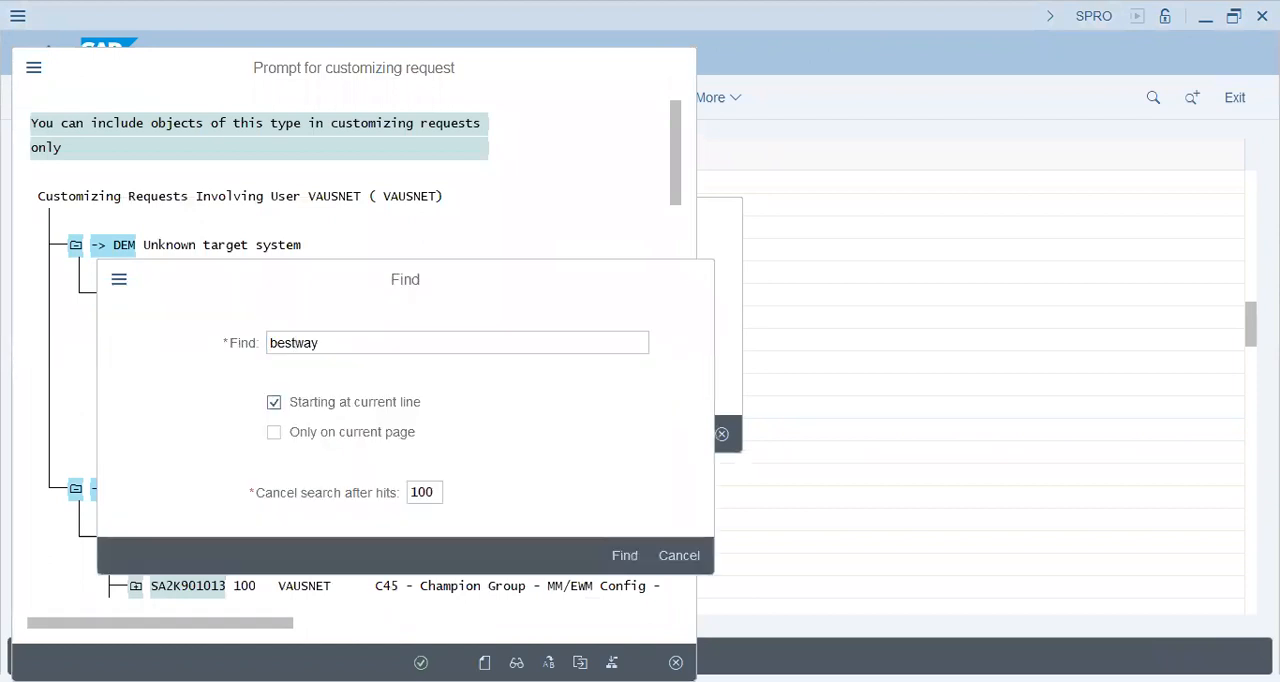
key(Return)
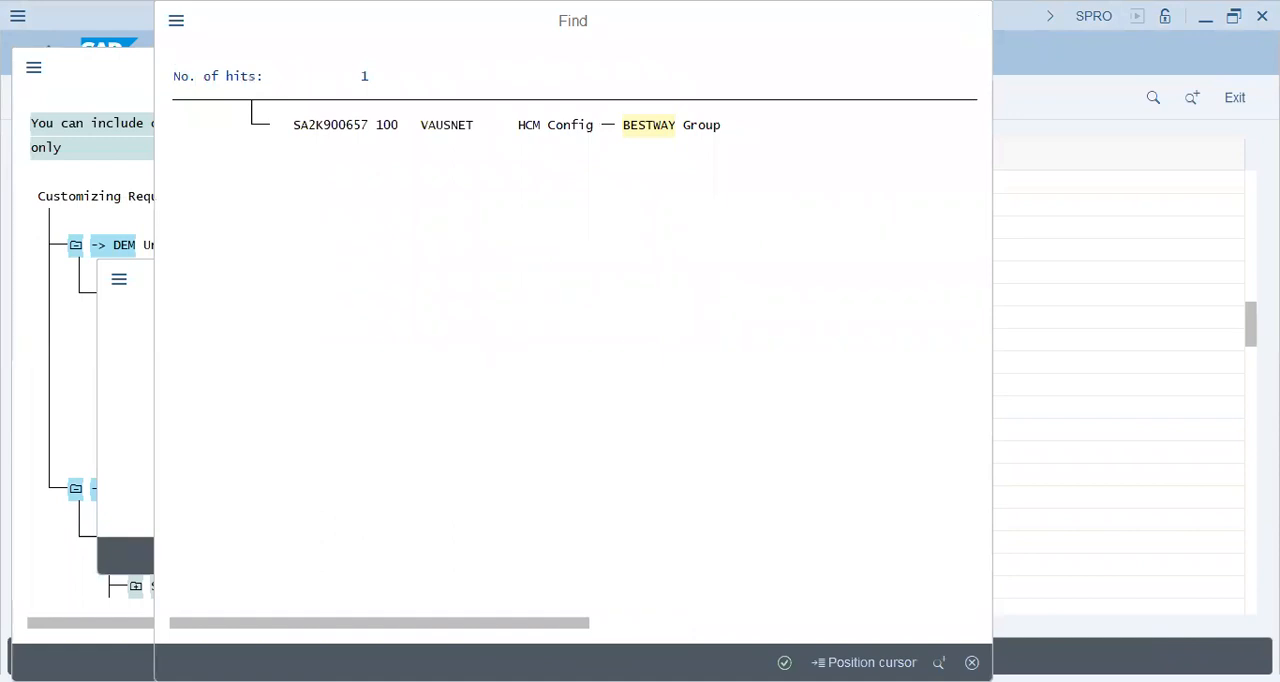
click(649, 125)
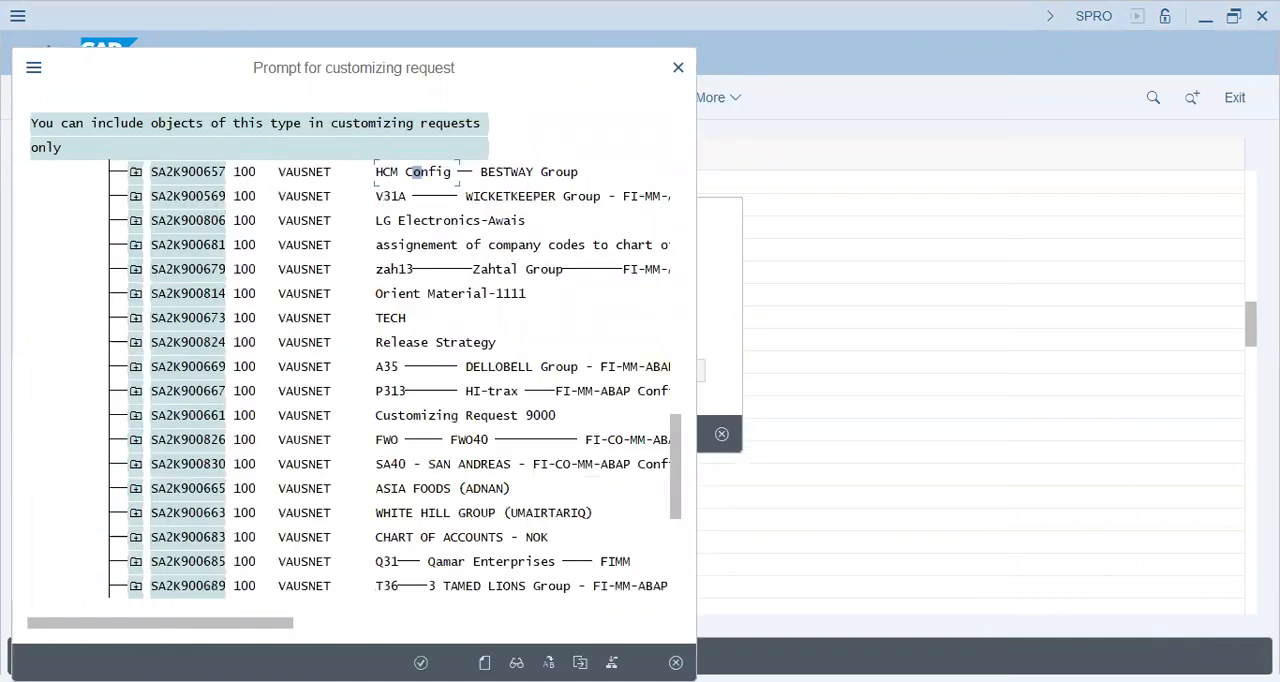
key(Return)
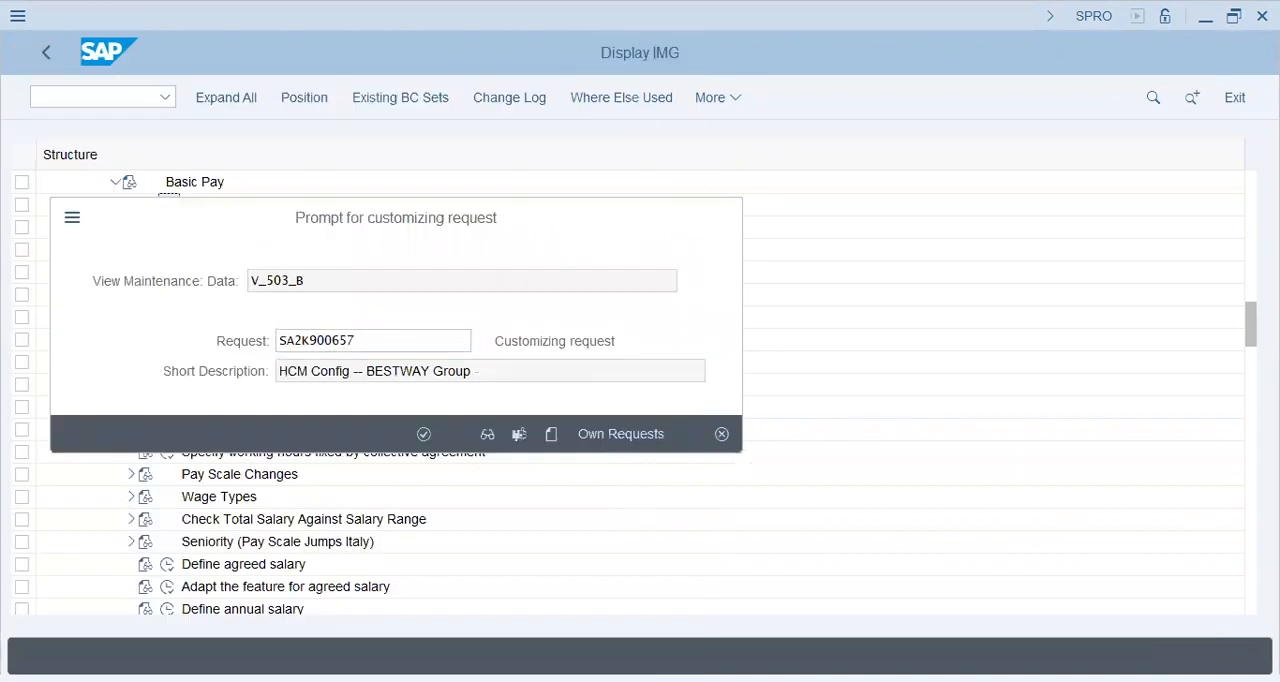
key(Return)
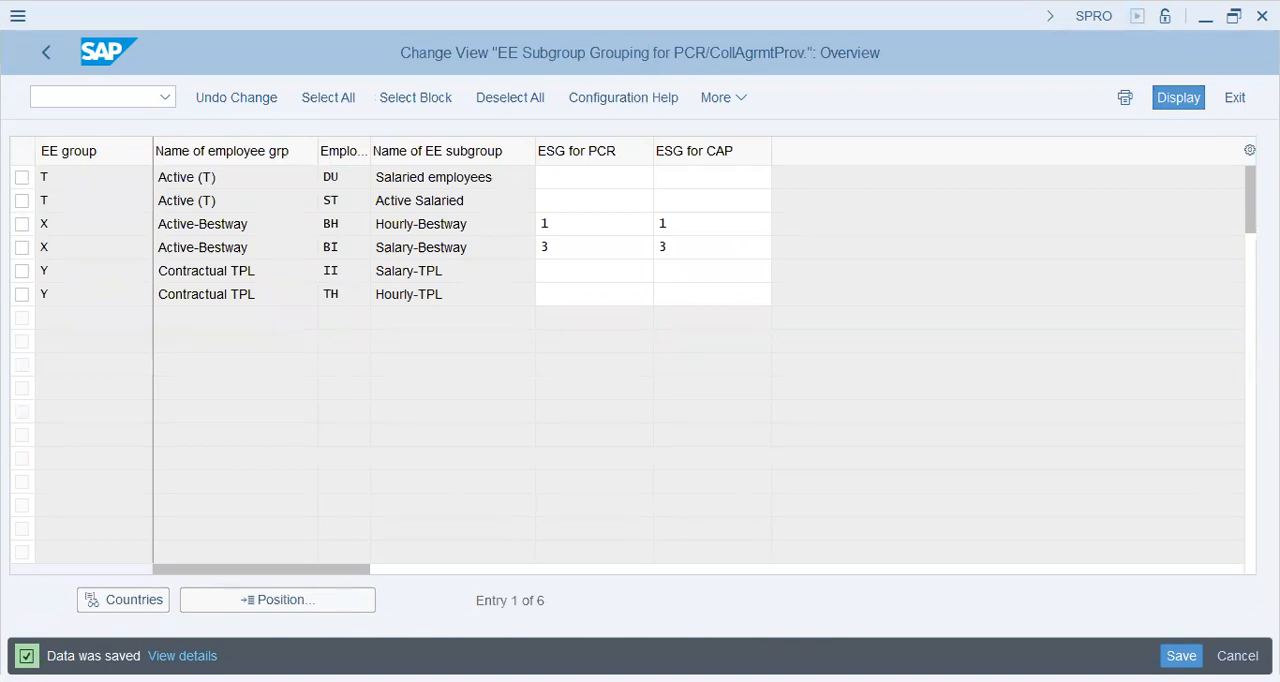
Step: Return to the IMG structure and execute Define reason for change under Basic Pay
click(46, 55)
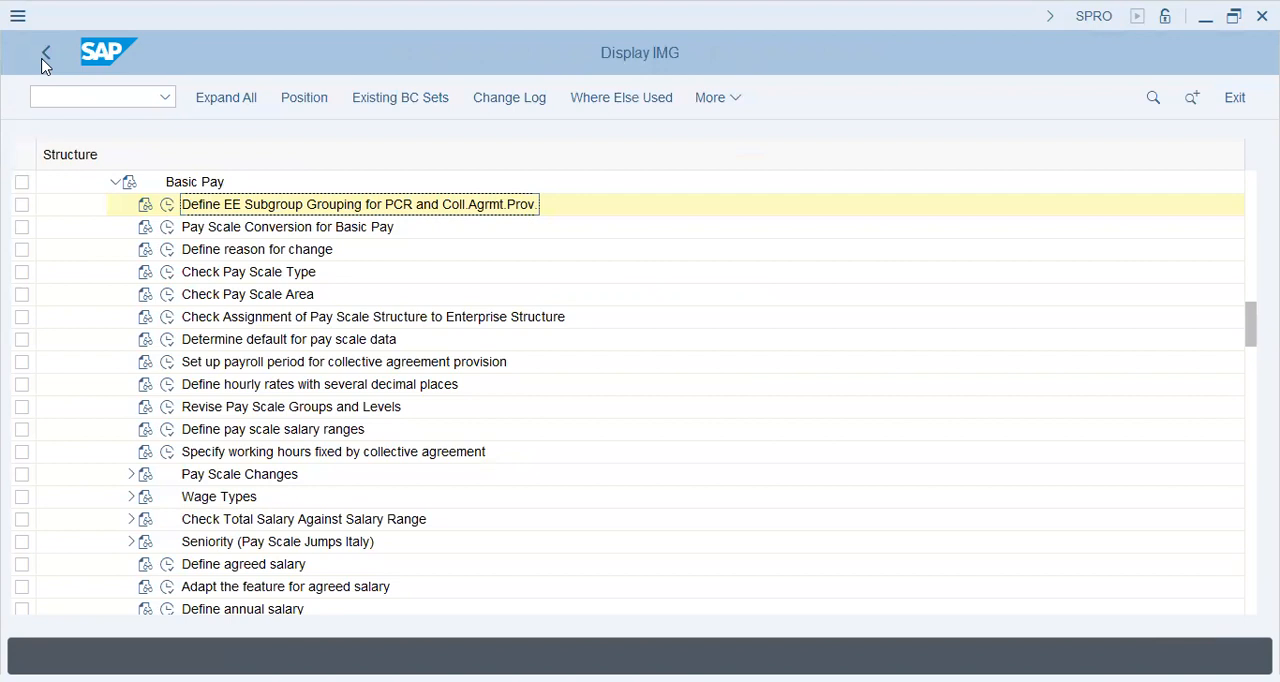
key(Down)
key(Down)
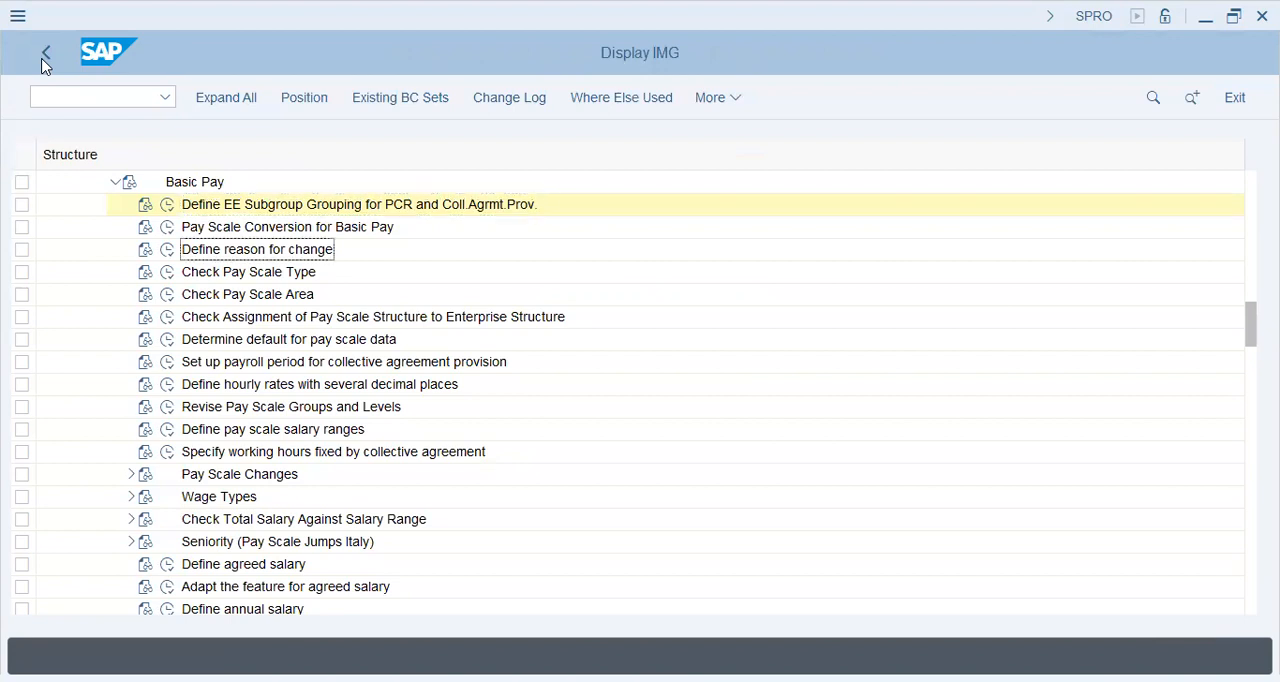
key(Left)
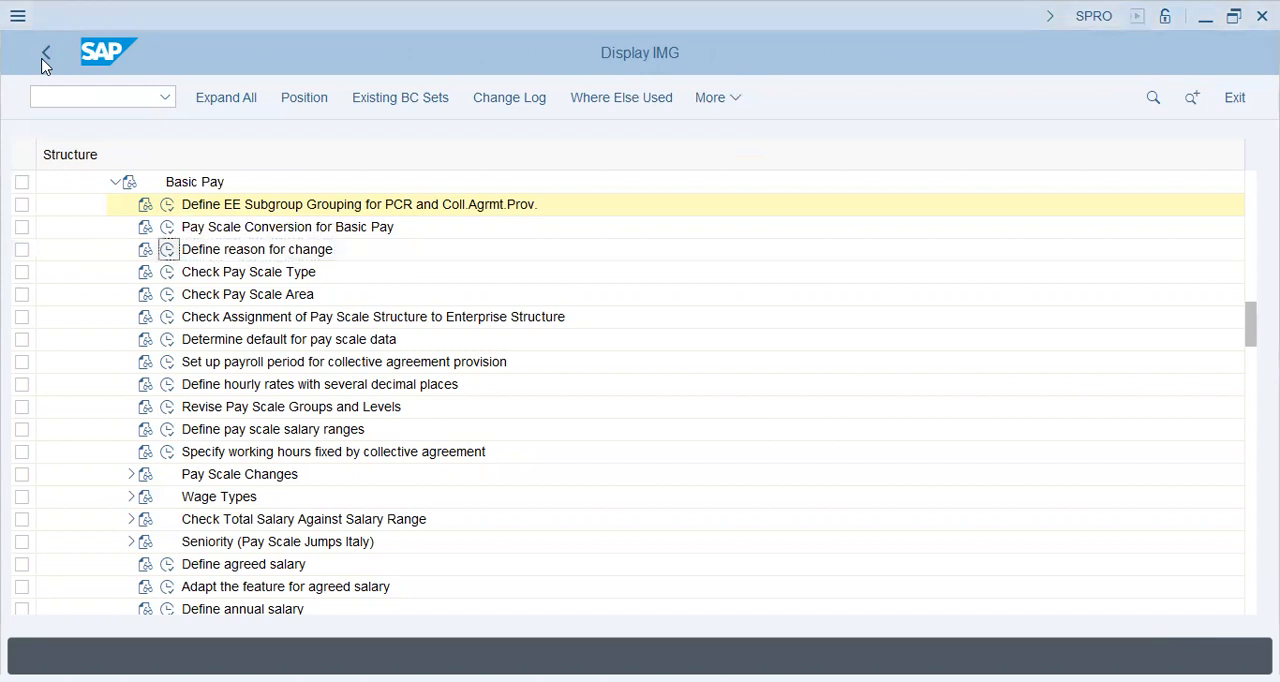
key(Return)
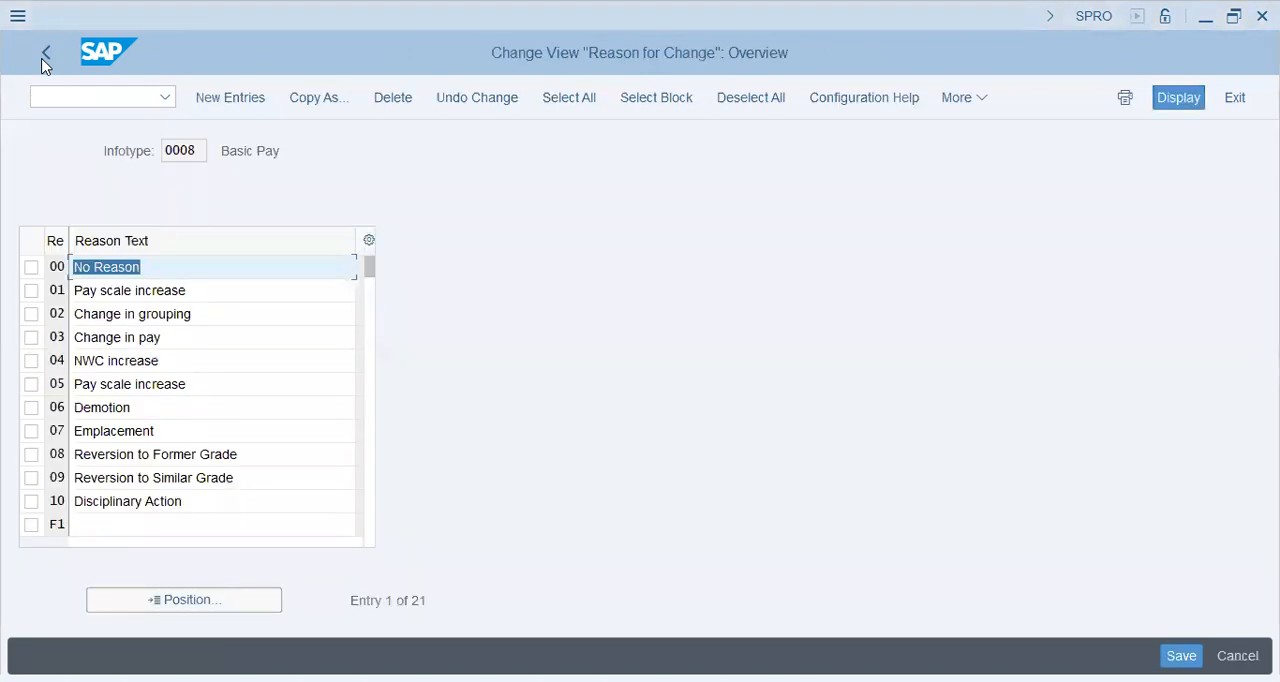
Step: Review the reasons for change for infotype 0008, from the first entries down to the W-coded reasons
key(Down)
key(Down)
click(153, 362)
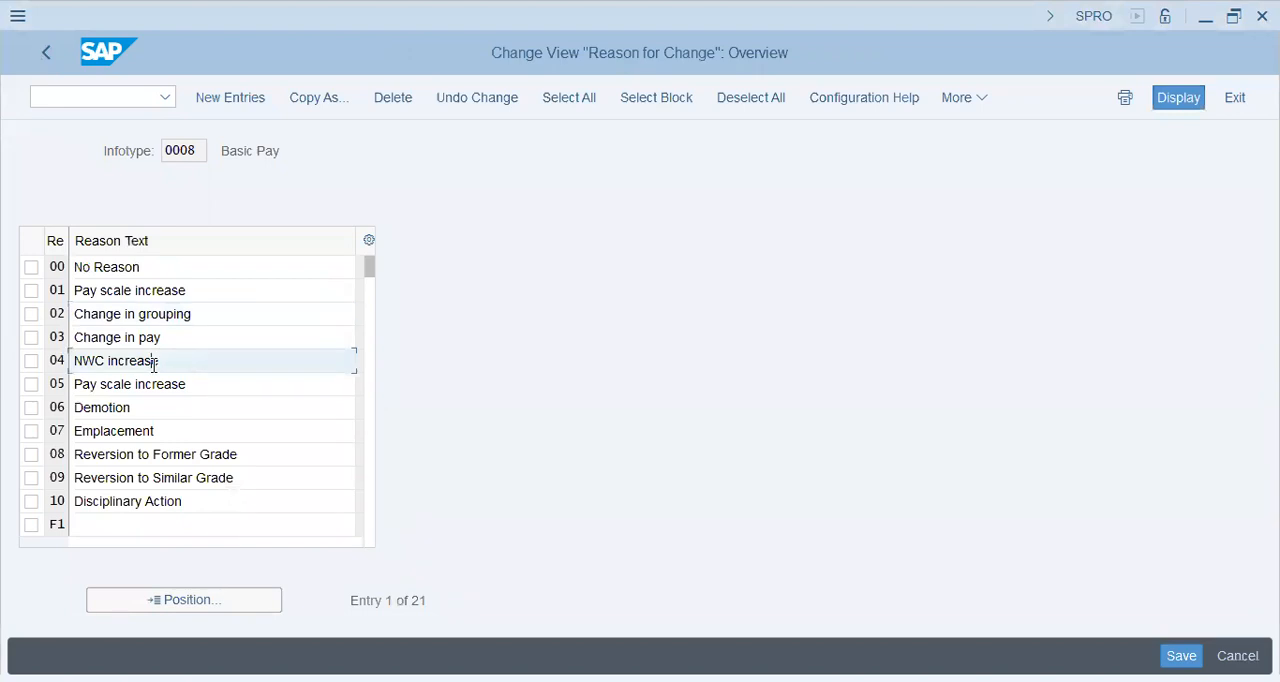
key(shift+Tab)
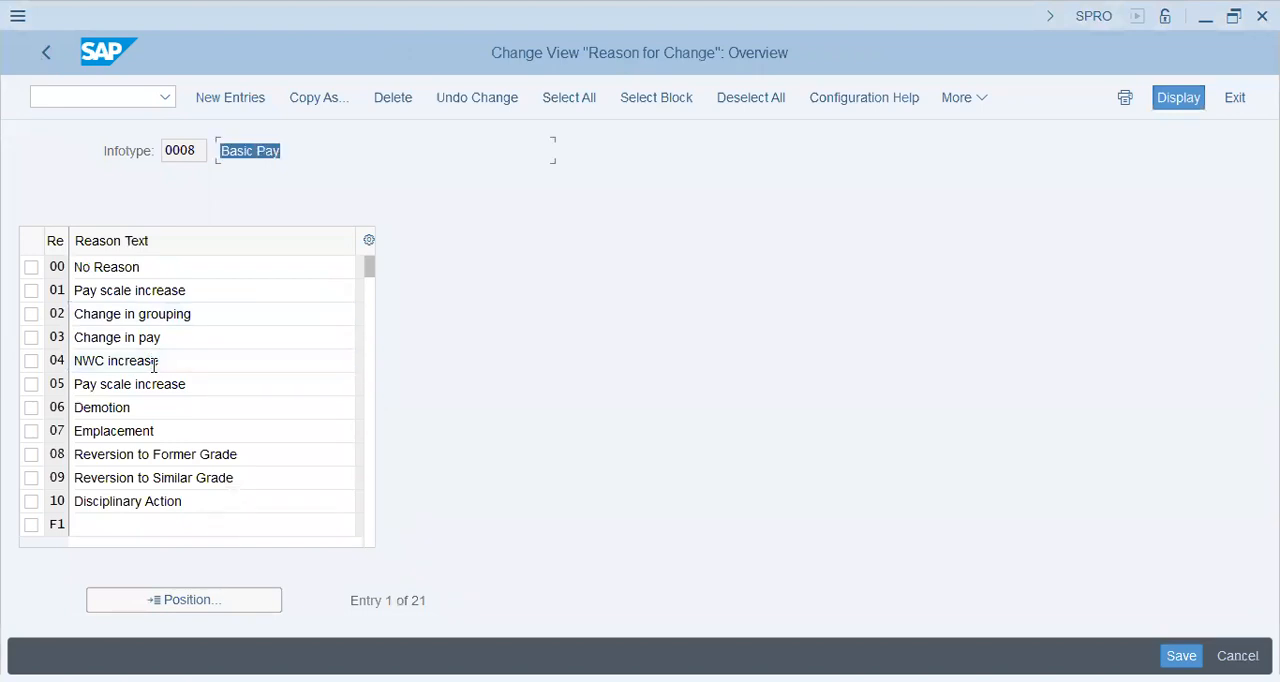
click(154, 409)
click(156, 429)
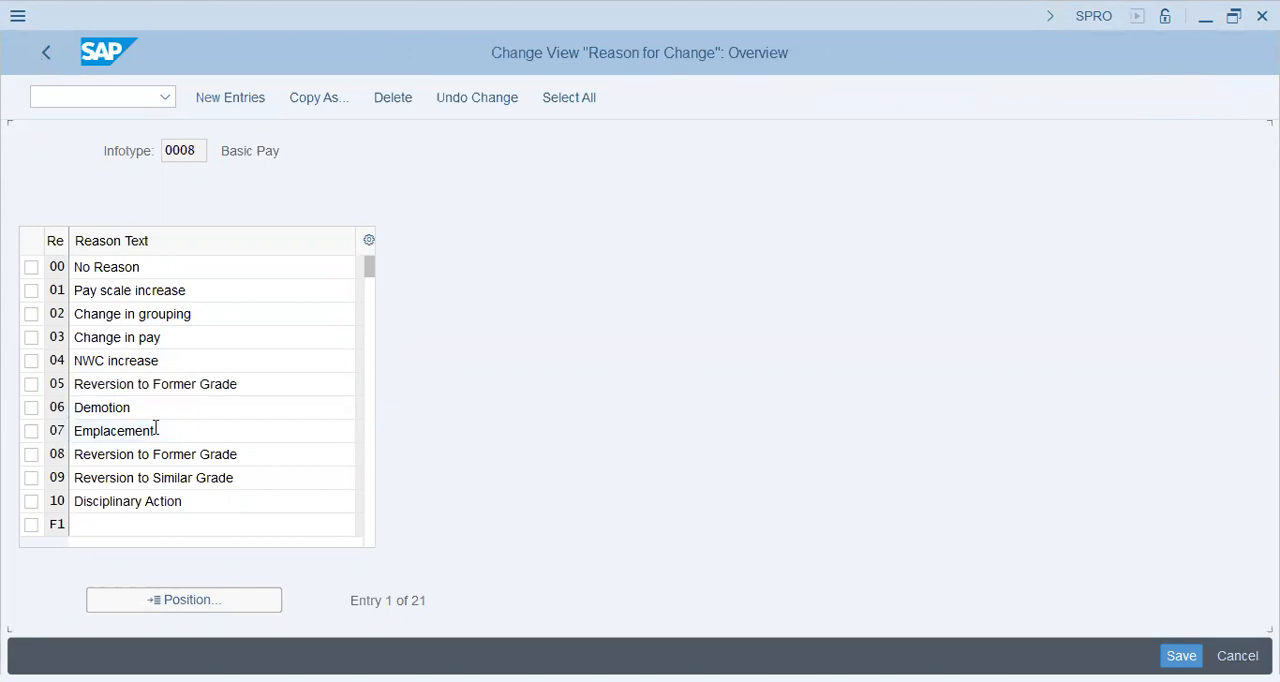
scroll(156, 428, down, 1)
click(156, 430)
key(Tab)
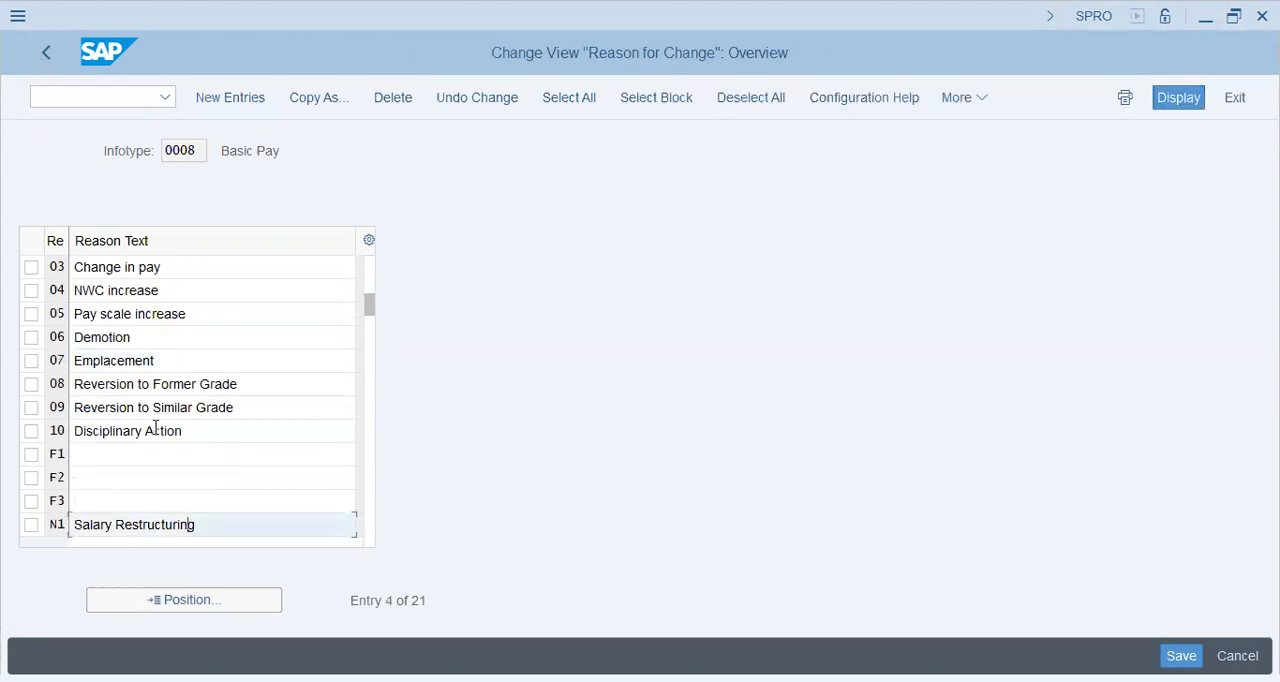
scroll(156, 428, down, 1)
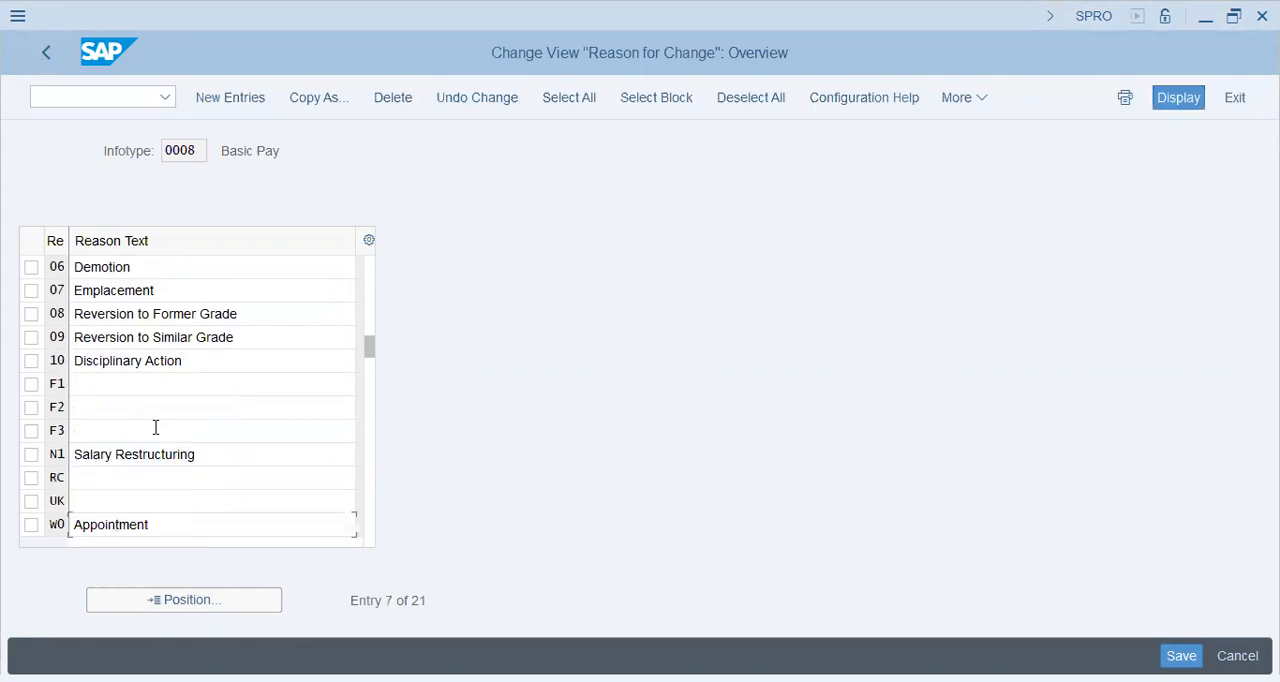
scroll(156, 428, down, 1)
click(152, 504)
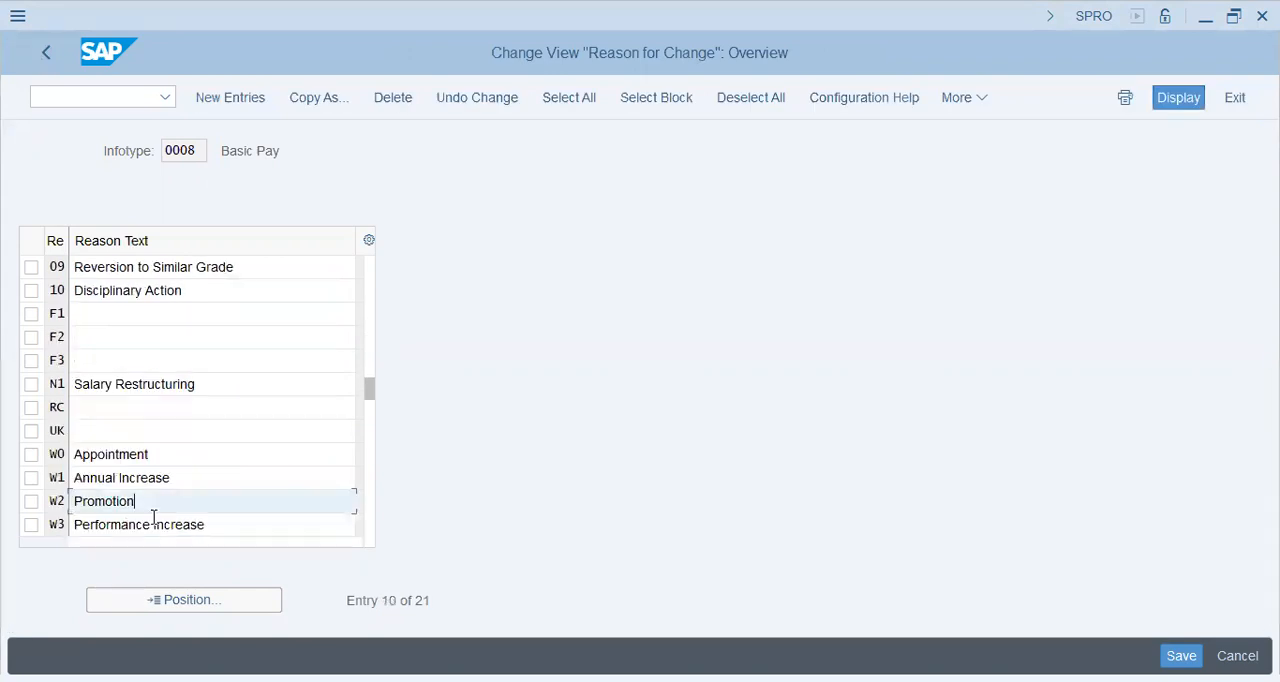
Step: Leave the reasons for change, execute Check Pay Scale Type and open its new entries table
click(48, 53)
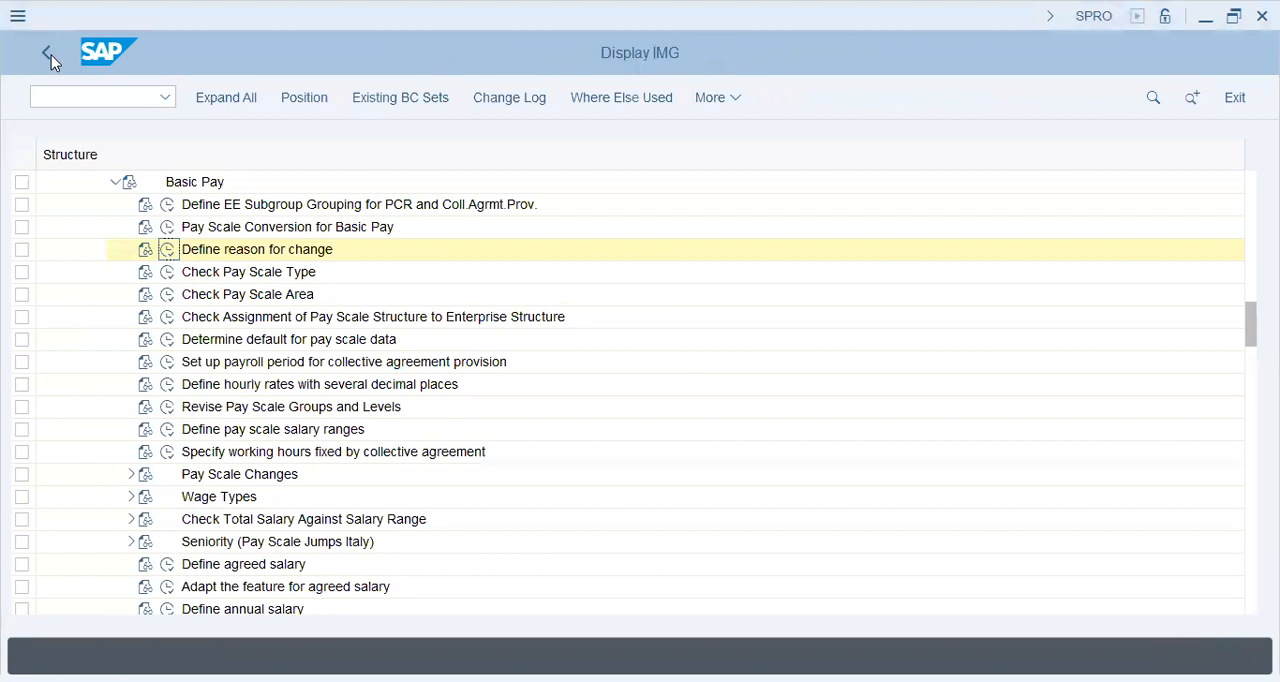
key(Down)
key(Return)
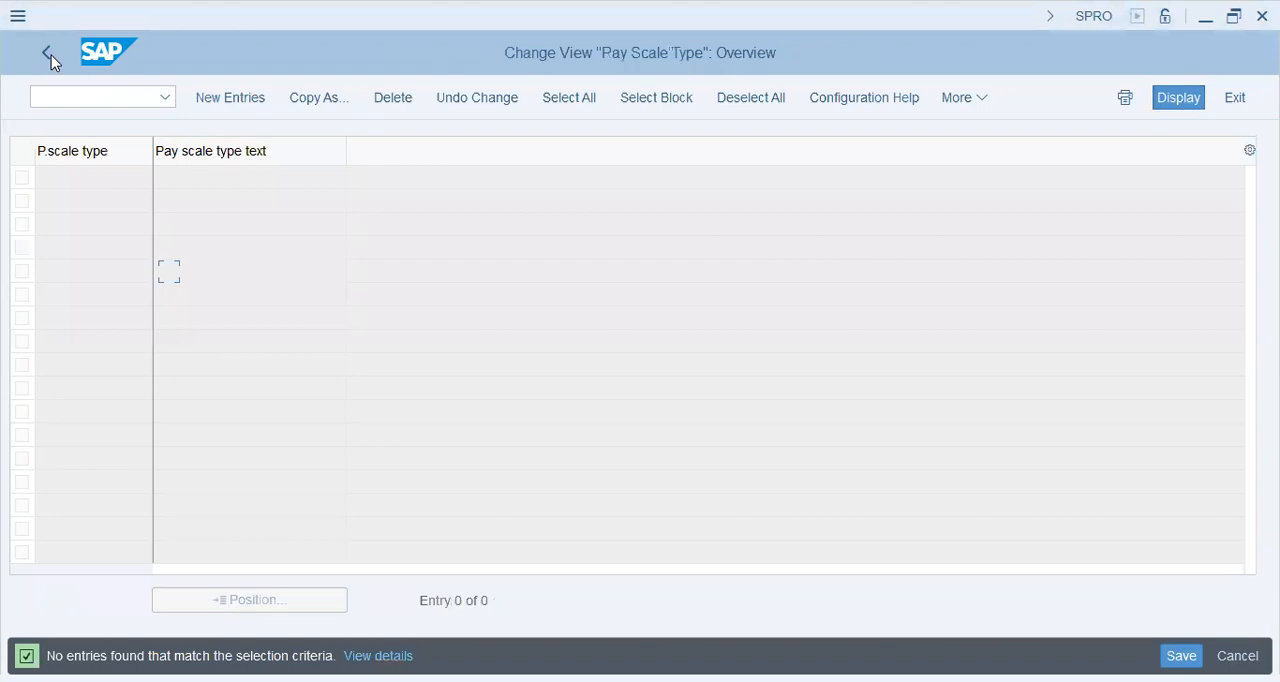
key(Tab)
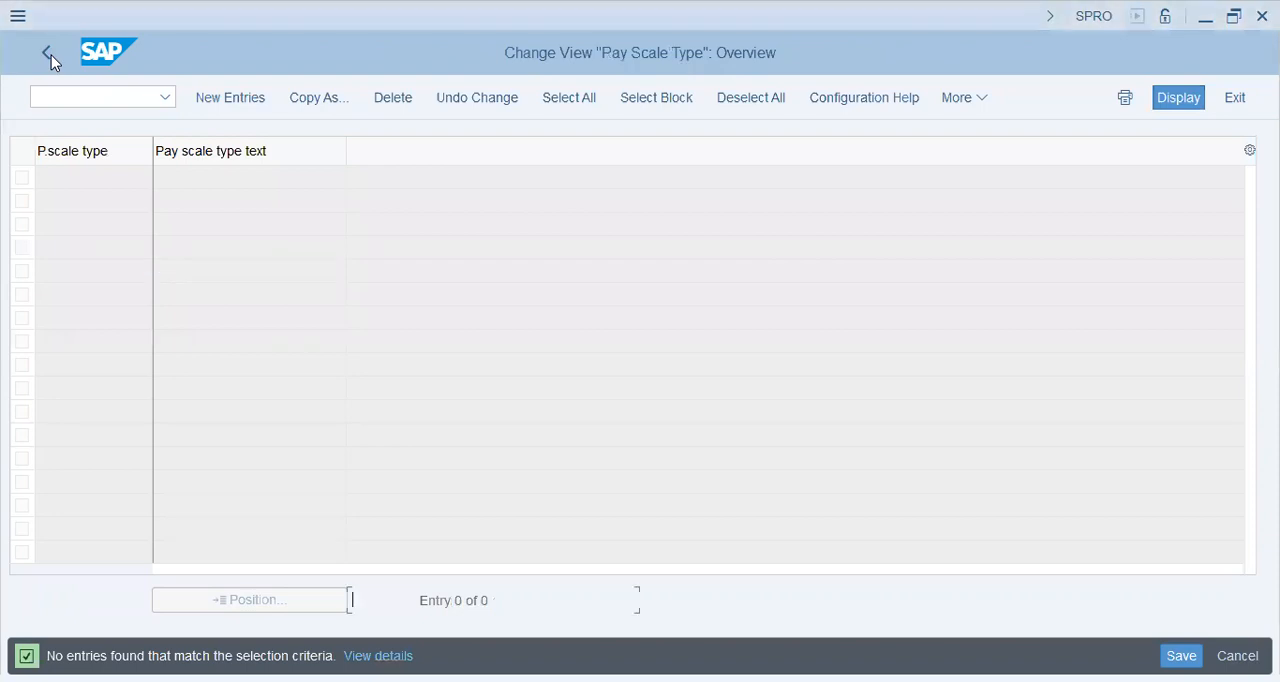
key(F5)
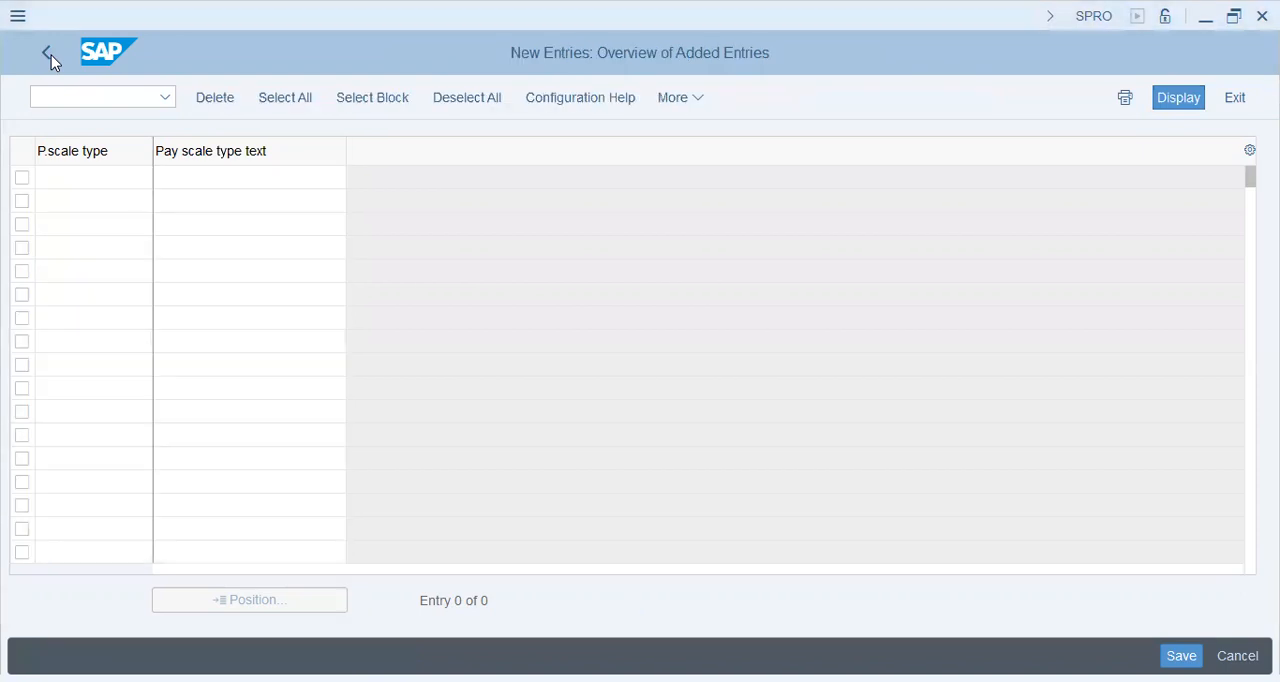
Step: Enter a new pay scale type X with the text "Bestway"
click(122, 176)
text(x)
key(Tab)
text(Ret)
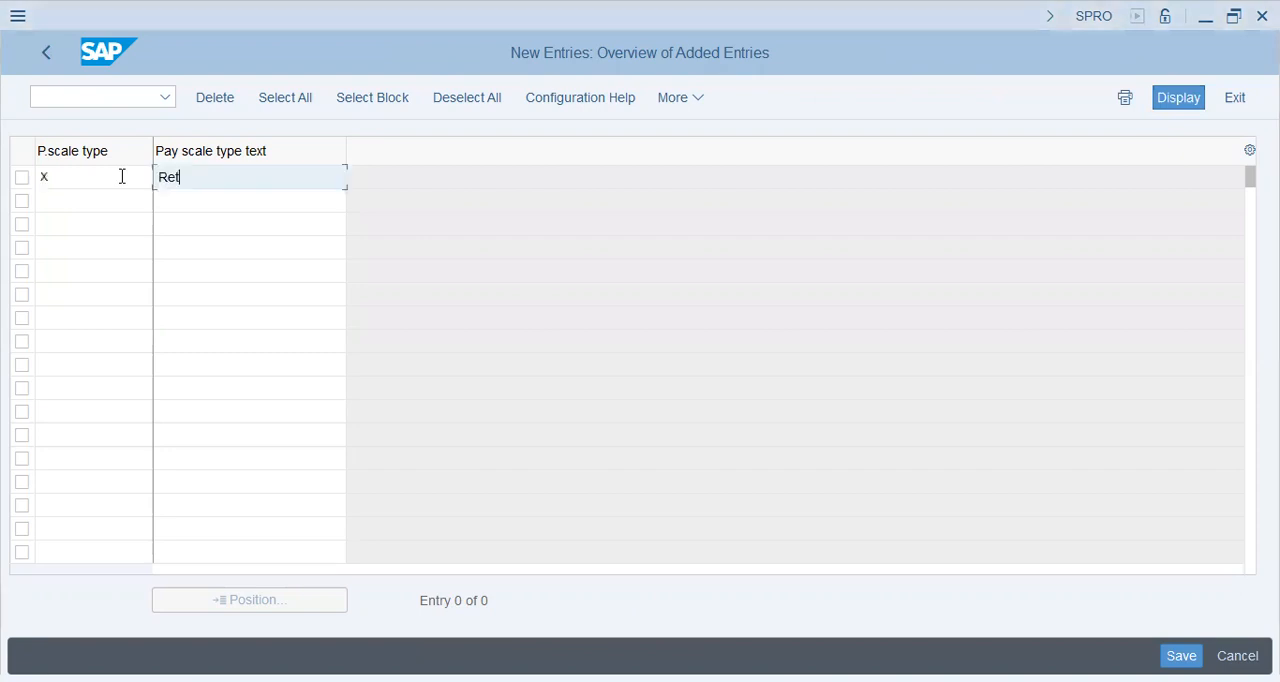
text(ail-)
key(BackSpace)
key(BackSpace)
key(BackSpace)
key(BackSpace)
key(BackSpace)
key(BackSpace)
key(BackSpace)
text(B)
key(BackSpace)
text(Bestway -)
key(BackSpace)
key(BackSpace)
key(BackSpace)
key(Return)
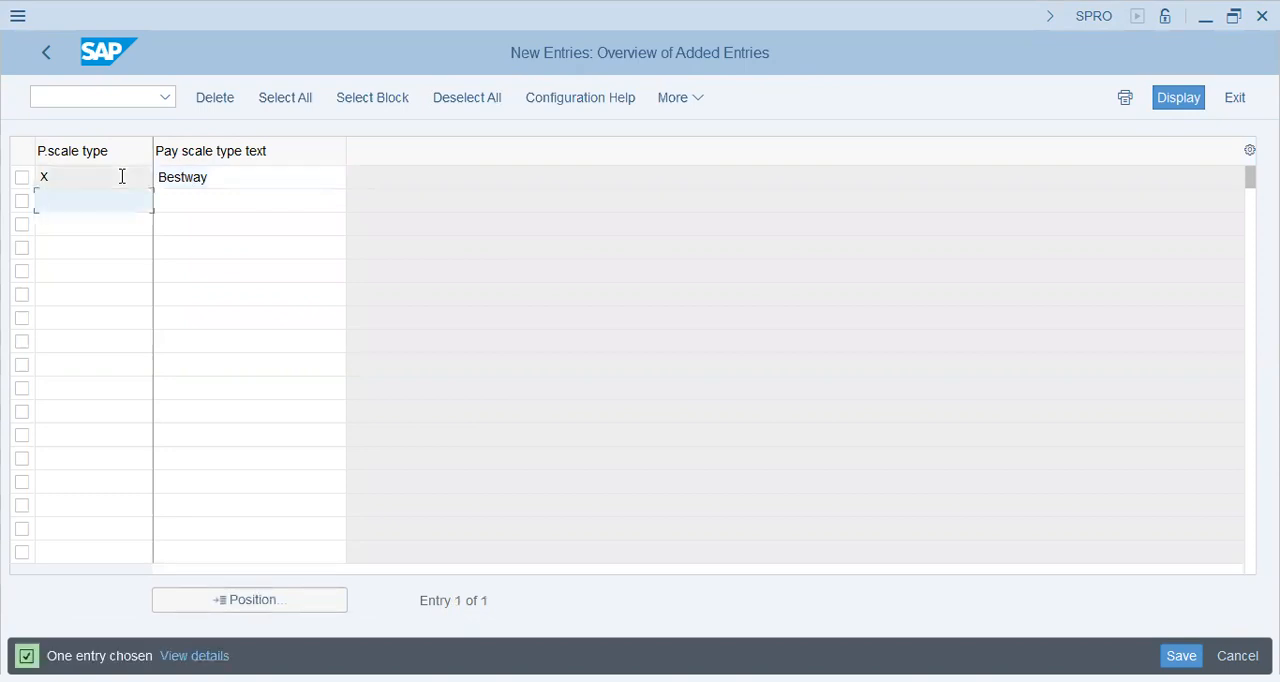
Step: Save the new pay scale type to customizing request SA2K900657 and return to the IMG structure
key(ctrl+s)
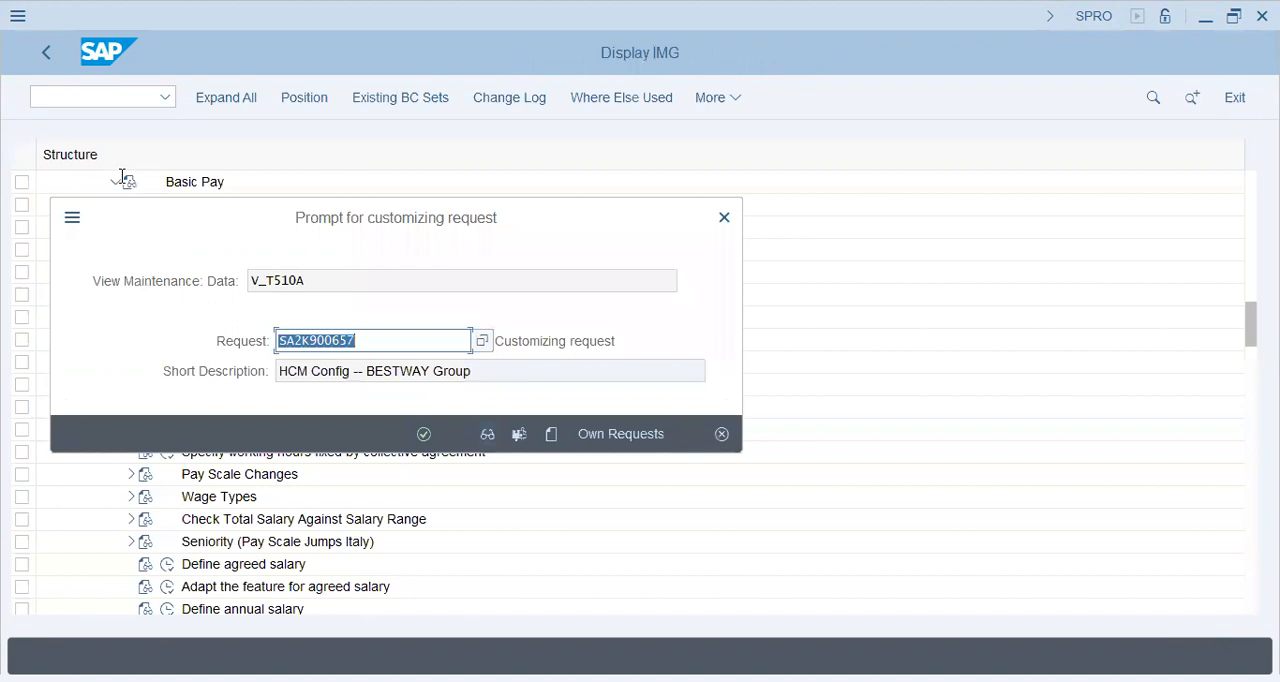
key(Return)
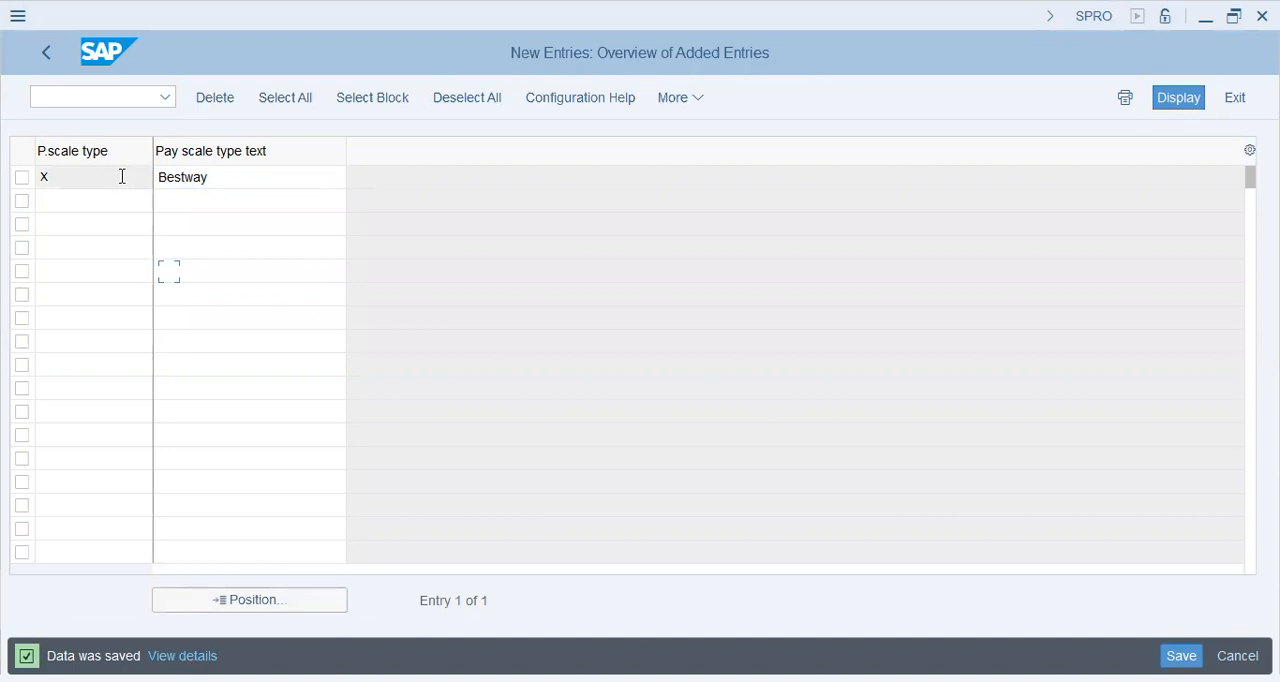
click(46, 55)
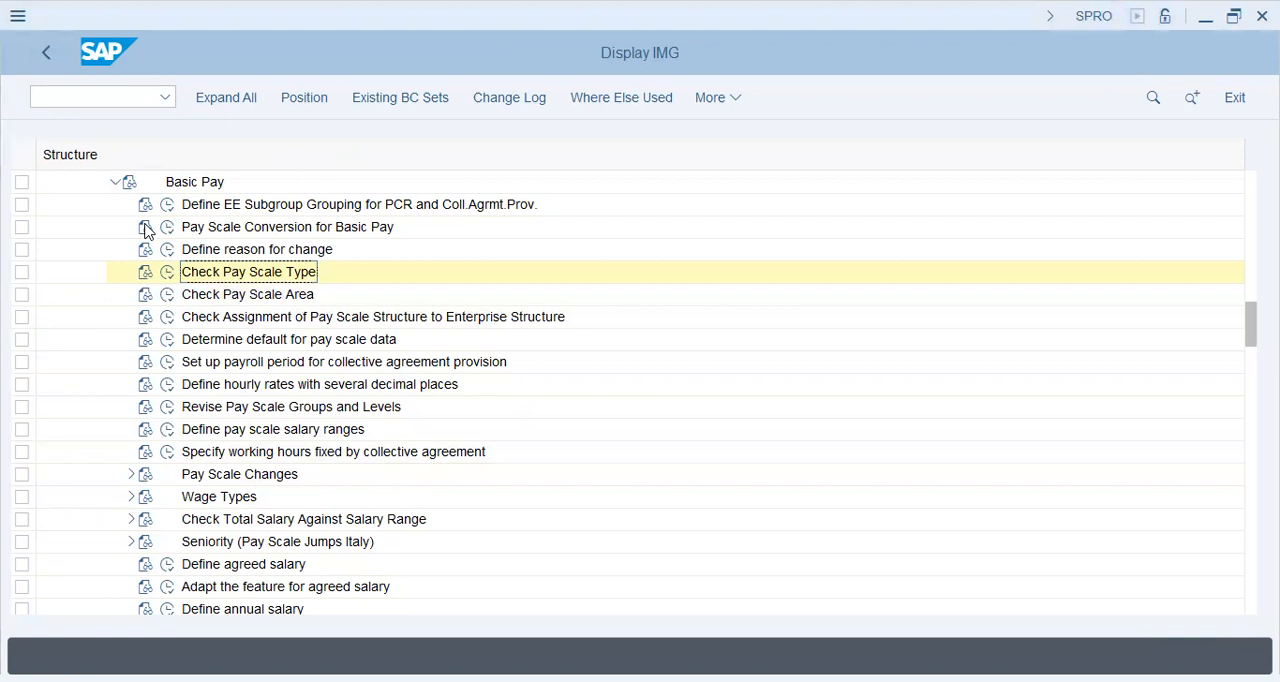
Step: Execute the Check Pay Scale Area activity under Basic Pay and open its new entries table
key(Down)
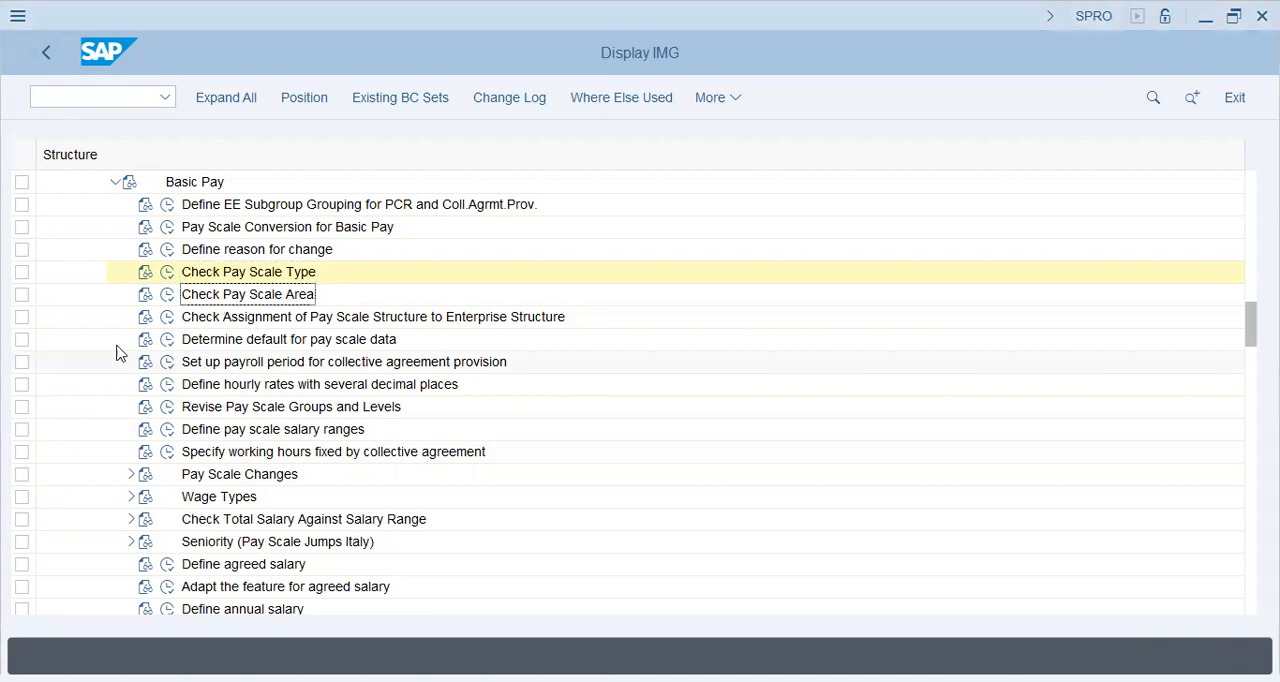
scroll(97, 320, down, 1)
scroll(98, 322, down, 2)
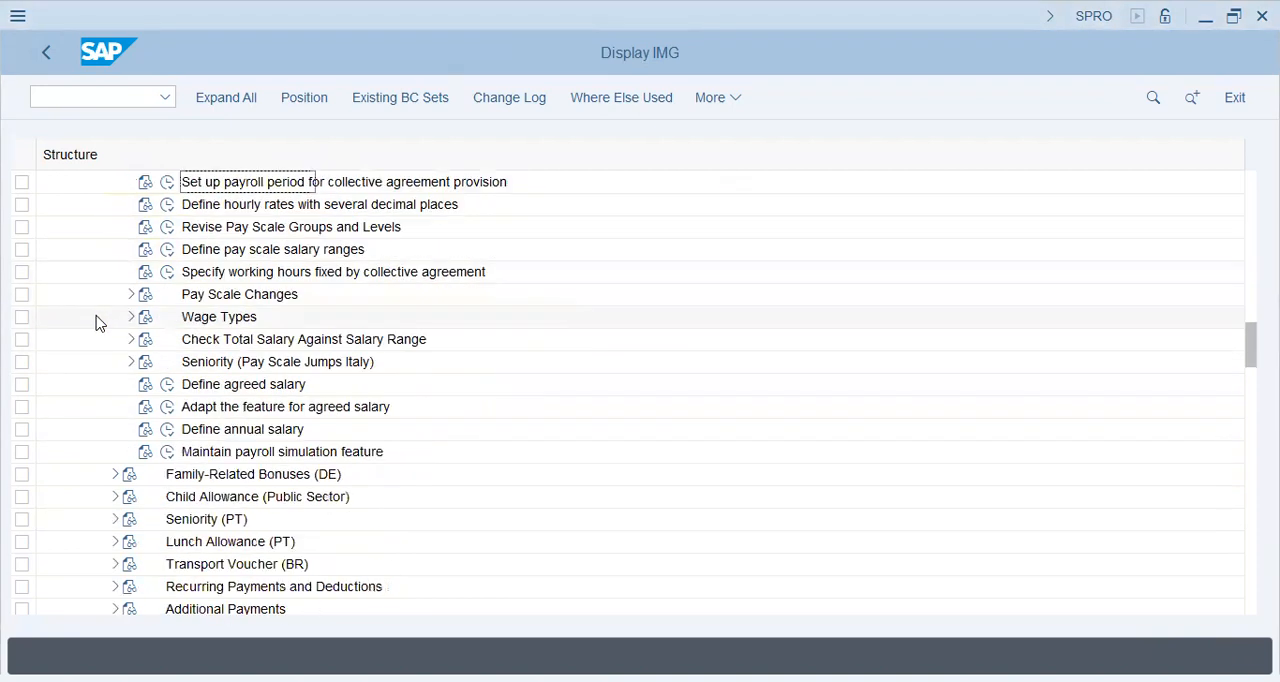
scroll(97, 320, up, 3)
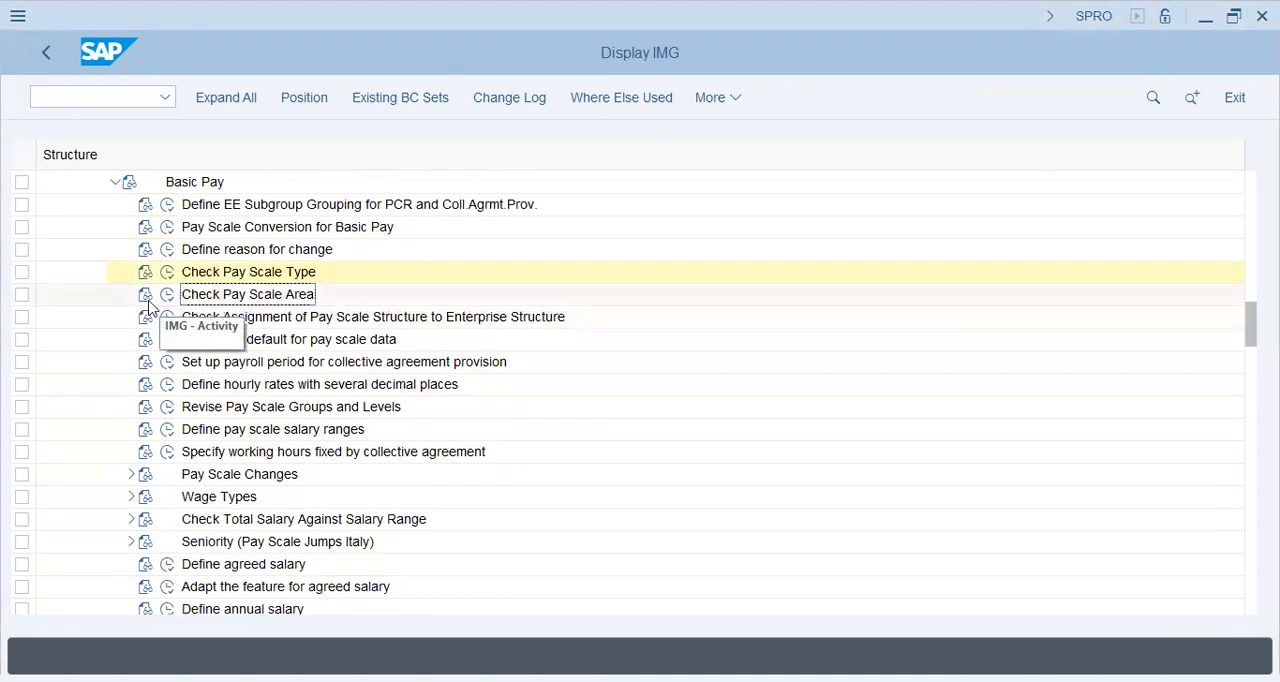
click(148, 302)
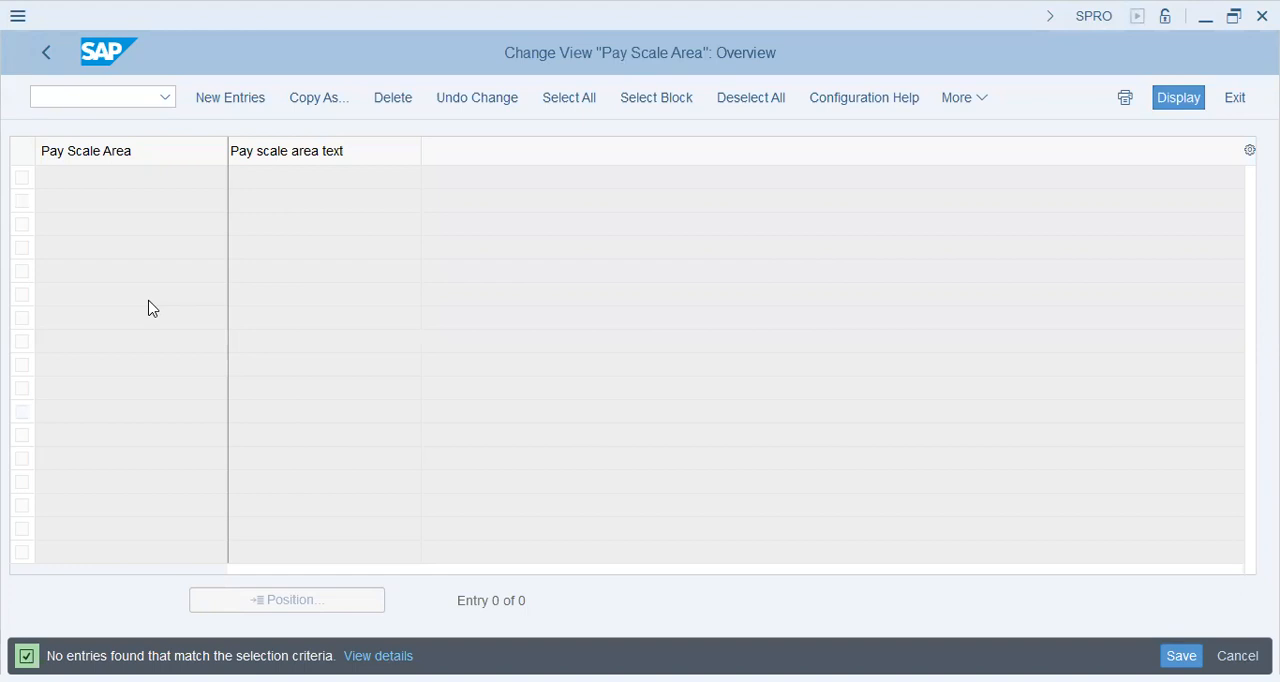
key(F5)
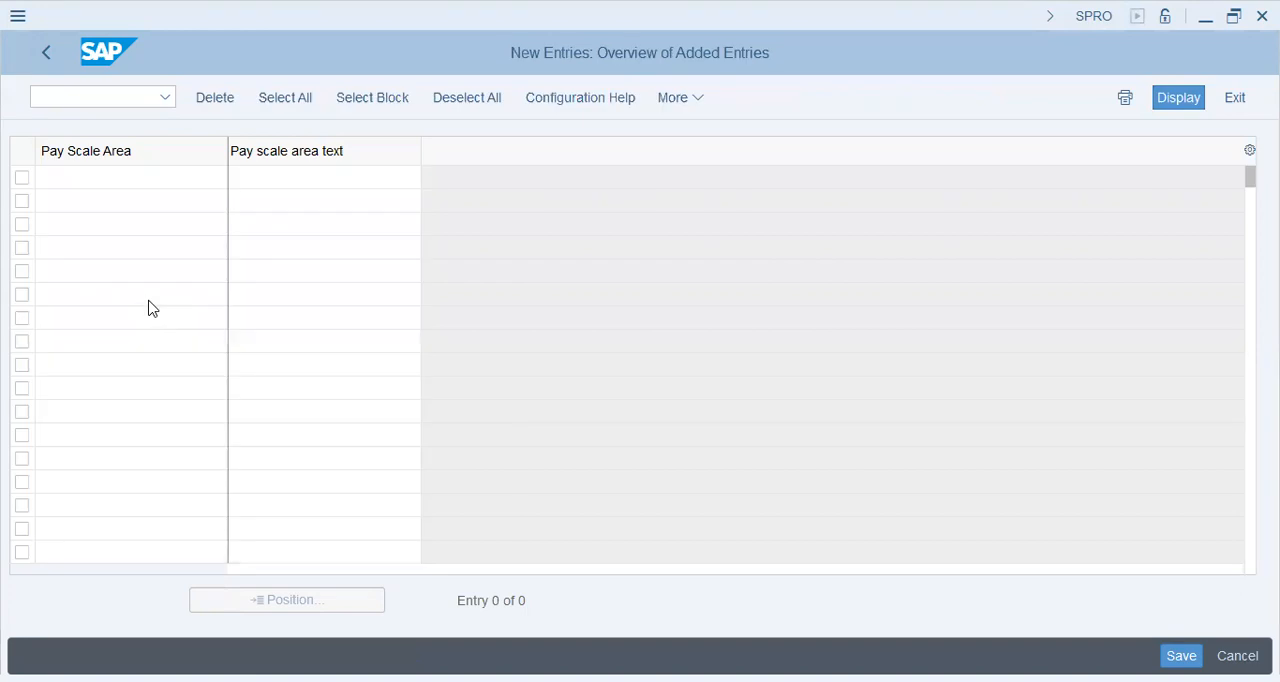
Step: Enter a new pay scale area X with the text "Bestway-Islamabad"
text(X)
key(Tab)
text(Bestway-Islamabad)
key(Return)
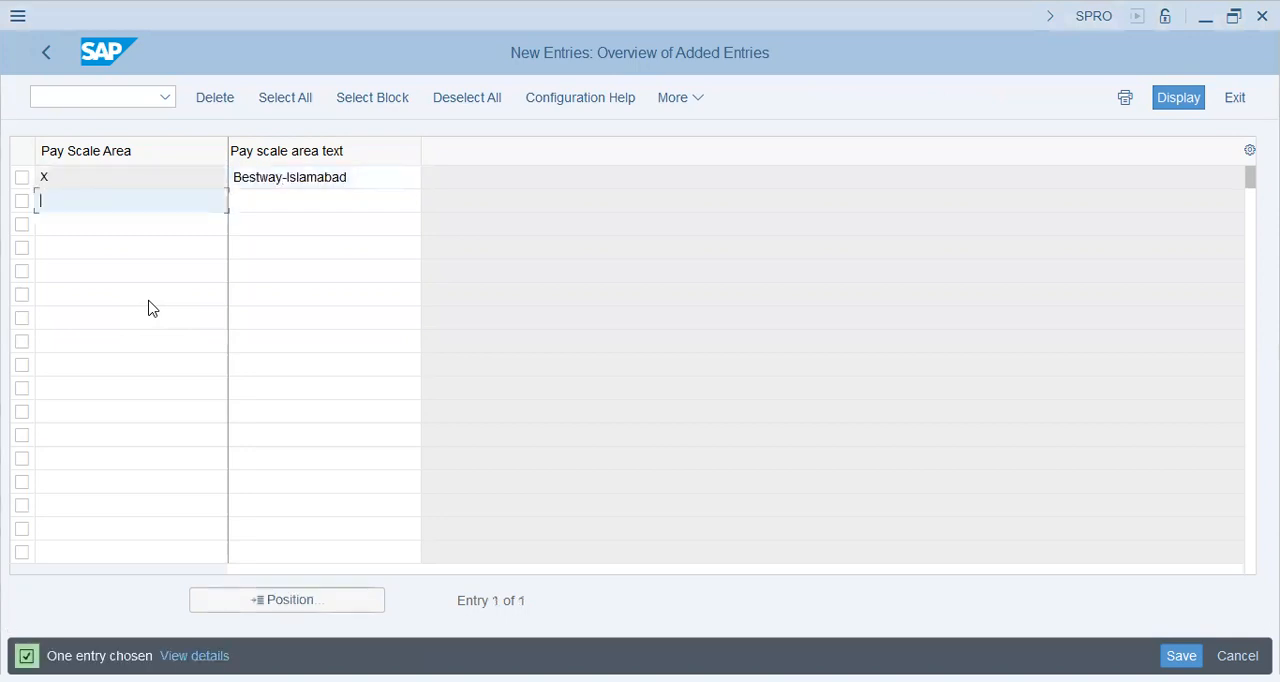
Step: Save the new pay scale area to customizing request SA2K900657 and return to the IMG structure
key(ctrl+s)
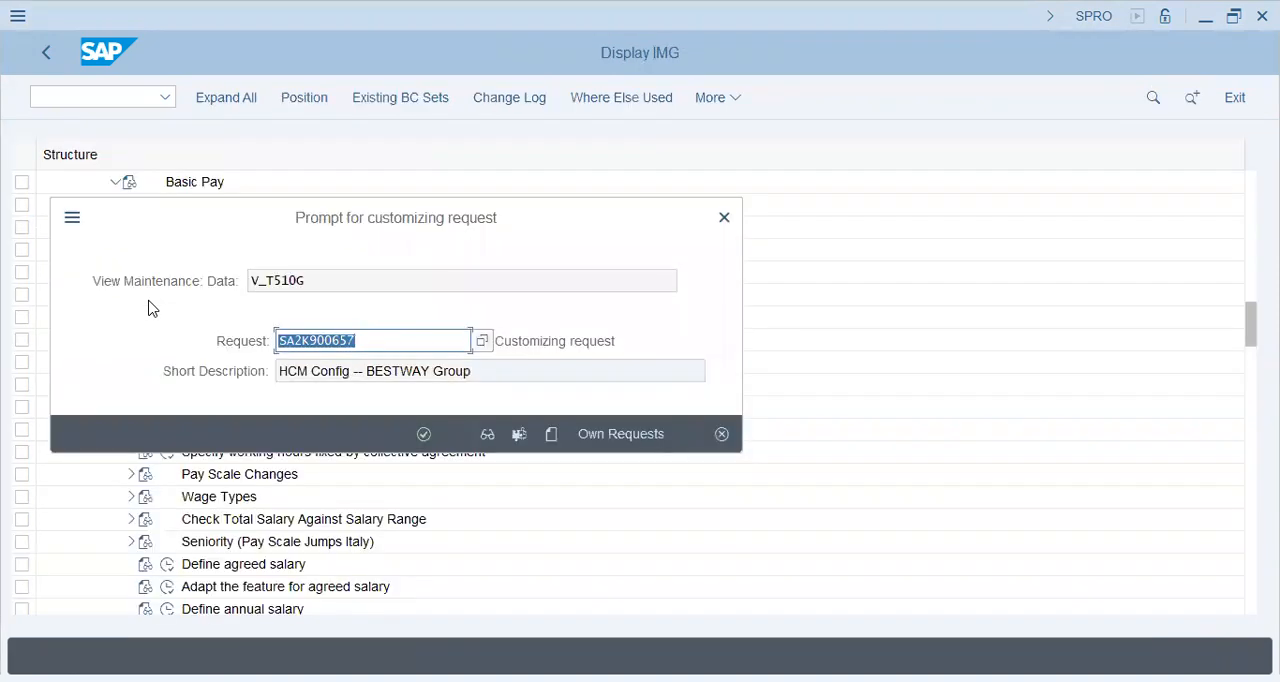
key(Return)
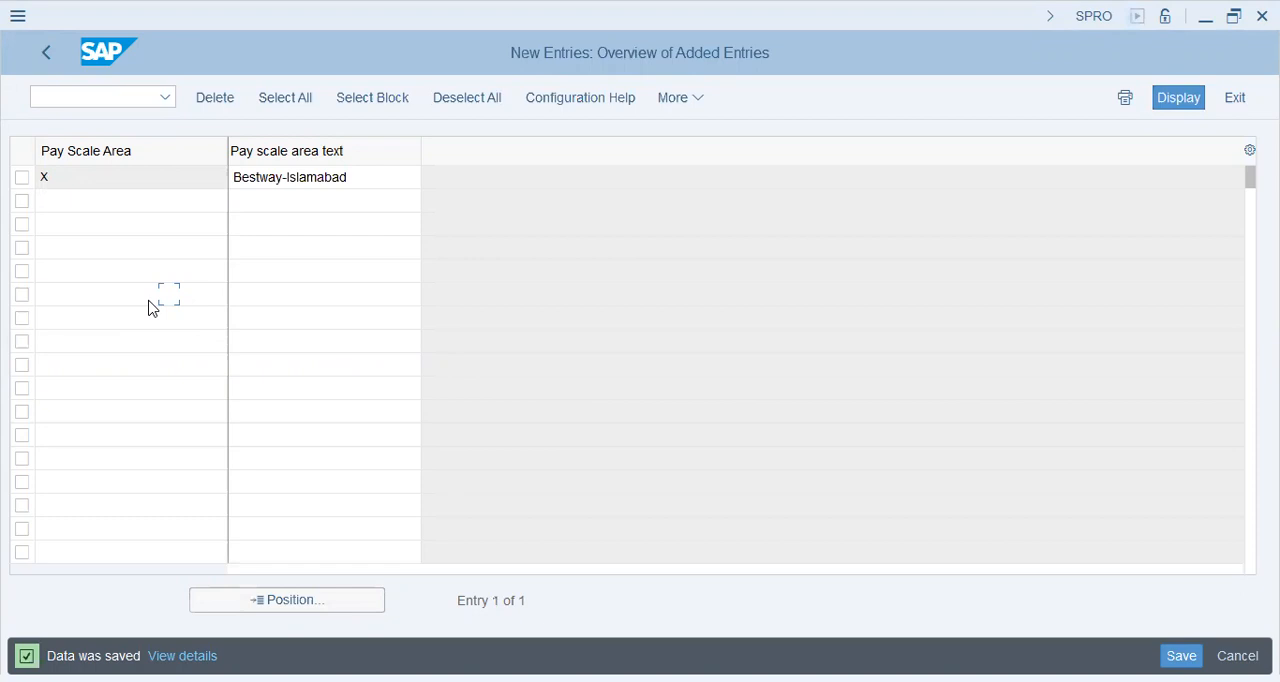
click(49, 53)
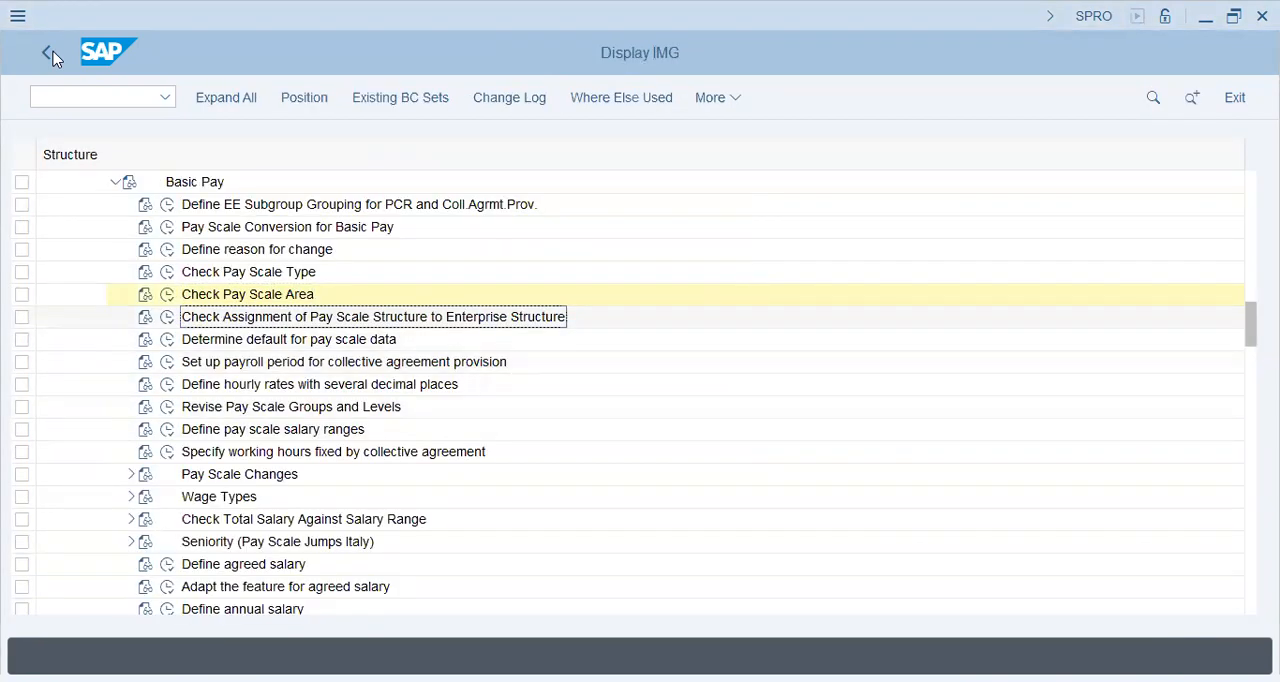
Step: Execute Check Assignment of Pay Scale Structure to Enterprise Structure and set pay scale area X for Bestway subareas BSCP and BSMN
key(Left)
key(Return)
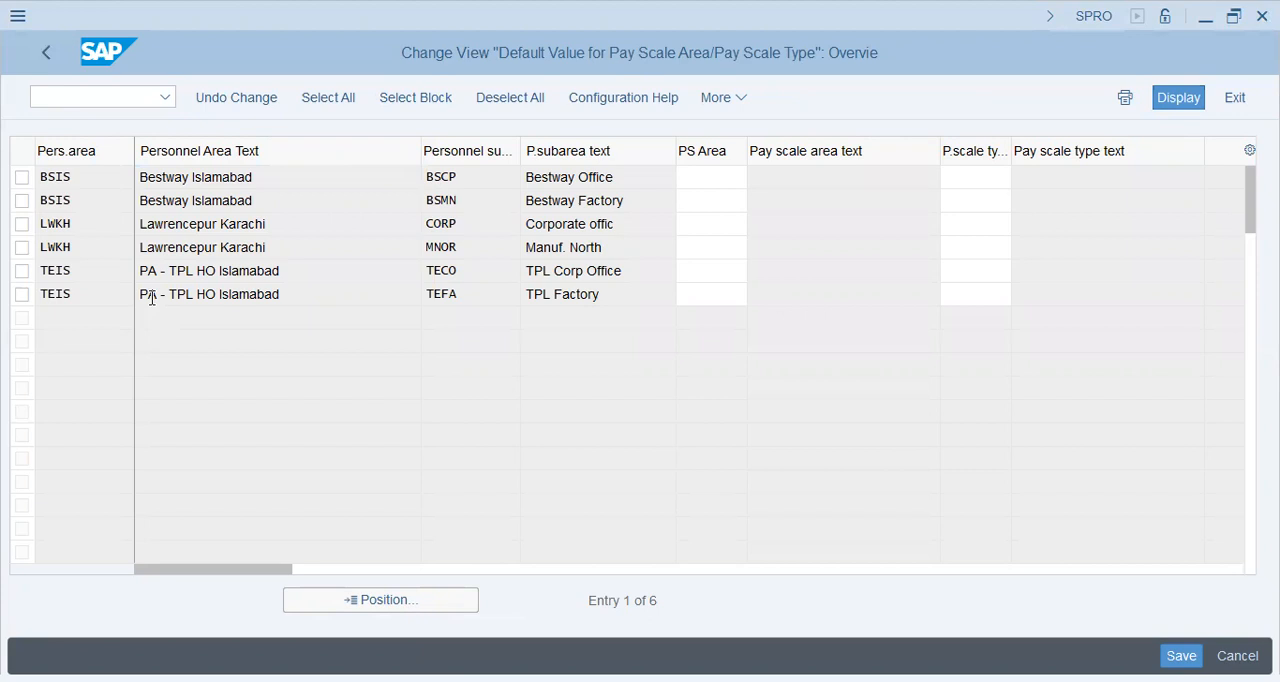
key(F4)
key(Escape)
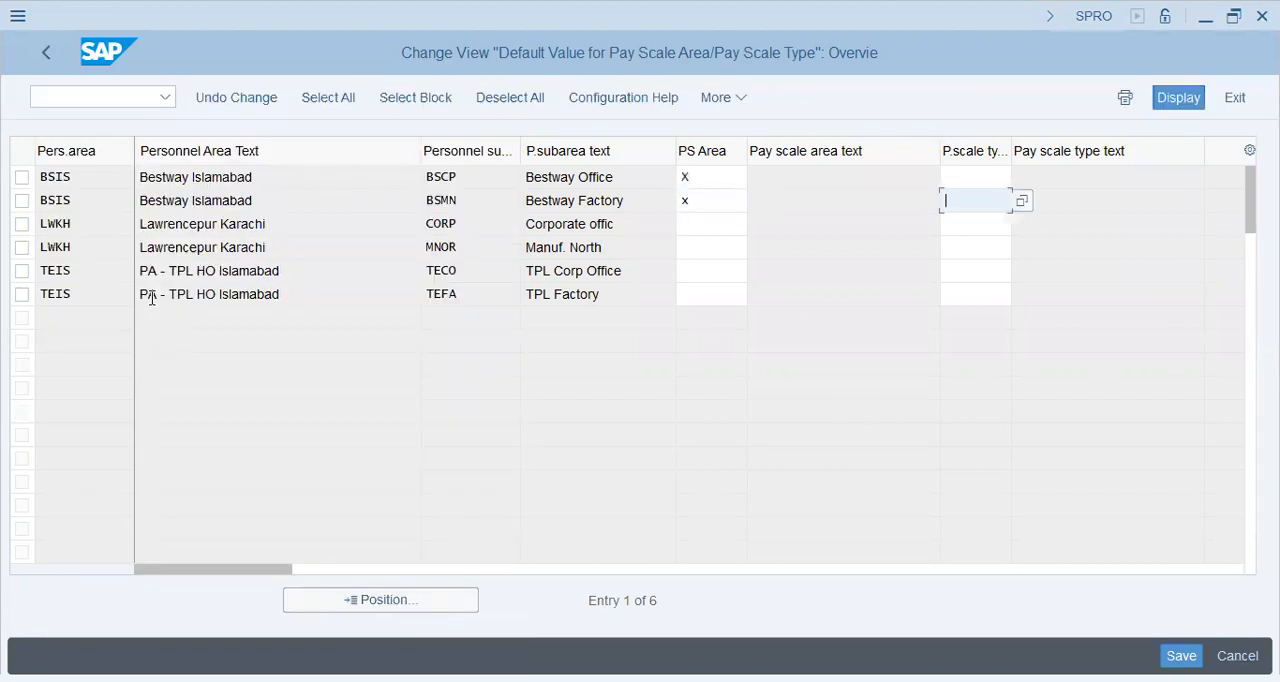
key(shift+Tab)
key(Tab)
key(Up)
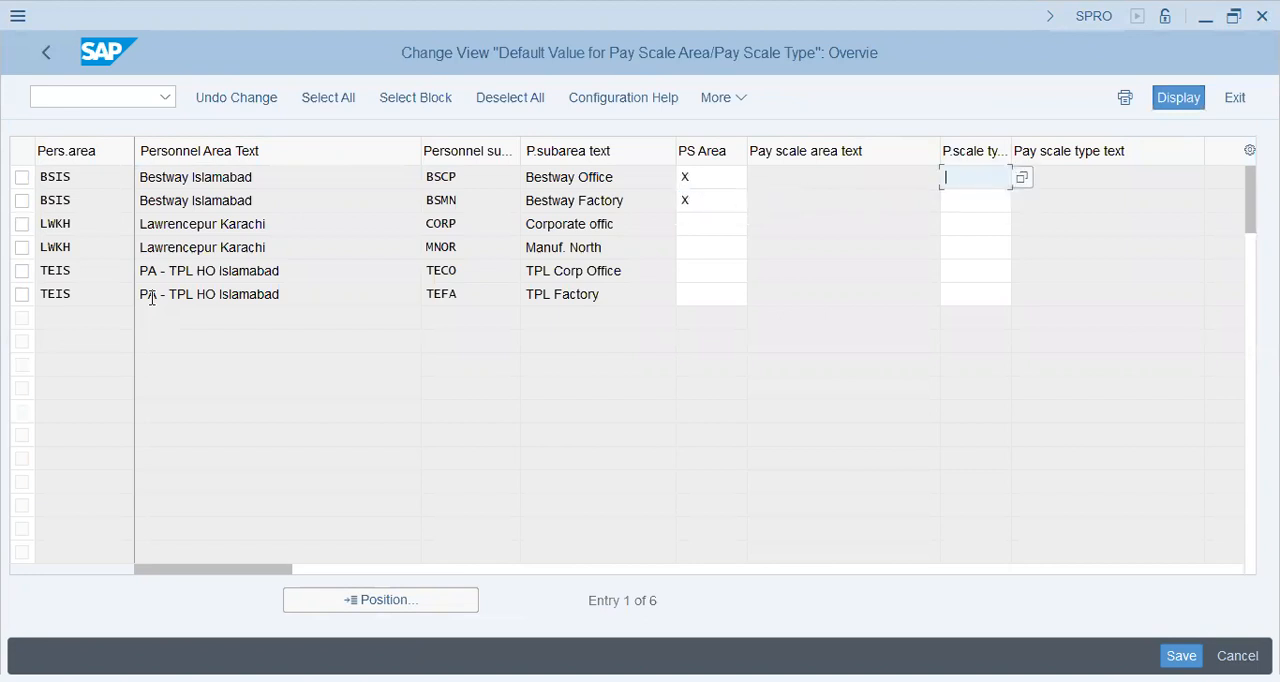
Step: Assign pay scale type X (Bestway) to the Bestway Islamabad subareas BSCP and BSMN
key(F4)
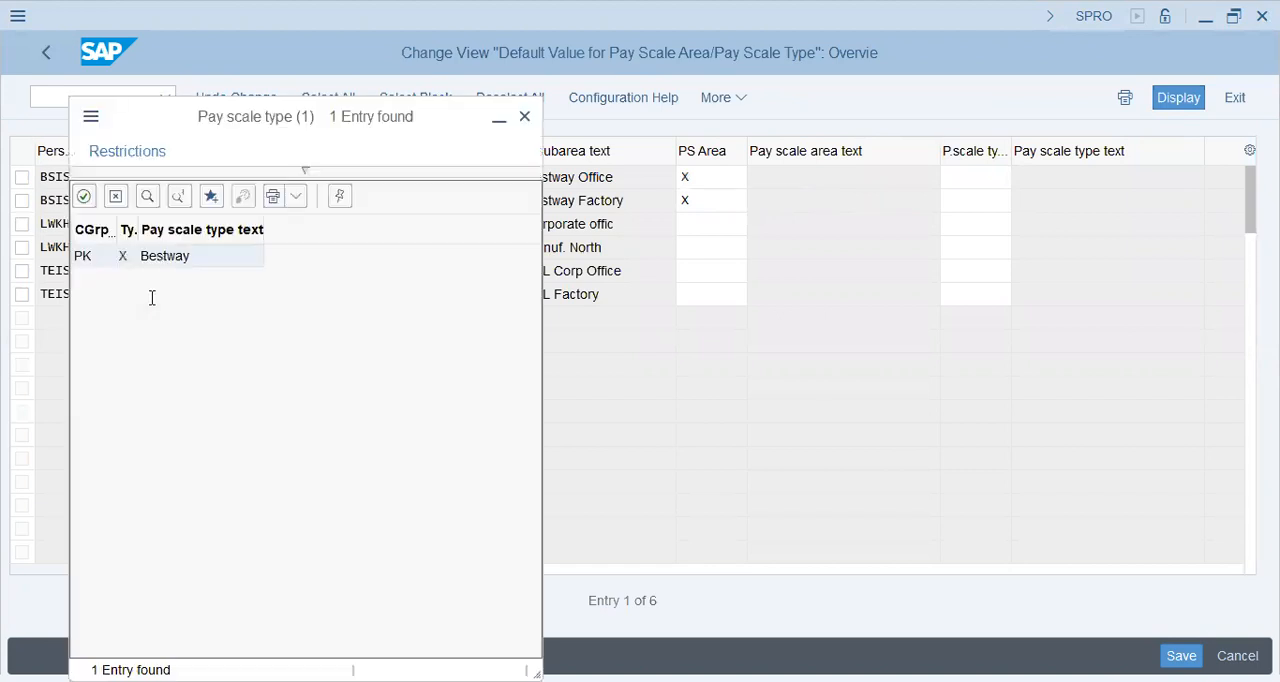
key(Return)
key(Down)
text(X)
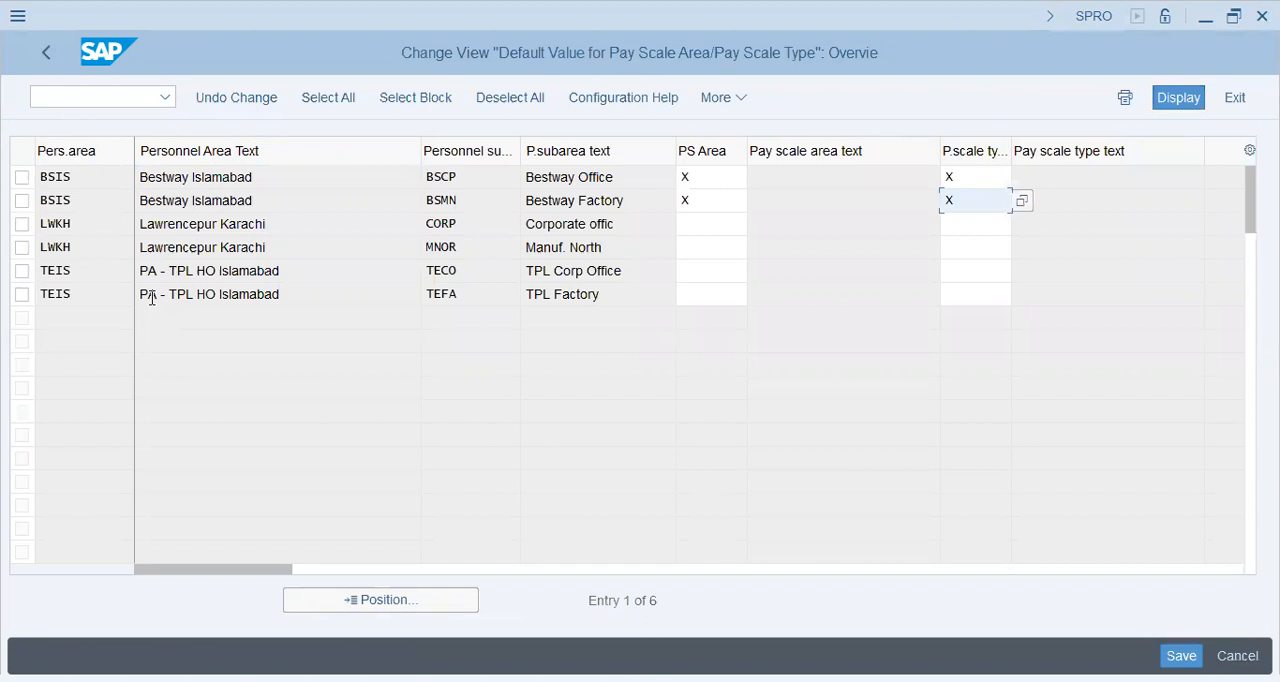
Step: Save the pay scale assignments to customizing request SA2K900657 and leave the default value view
key(ctrl+s)
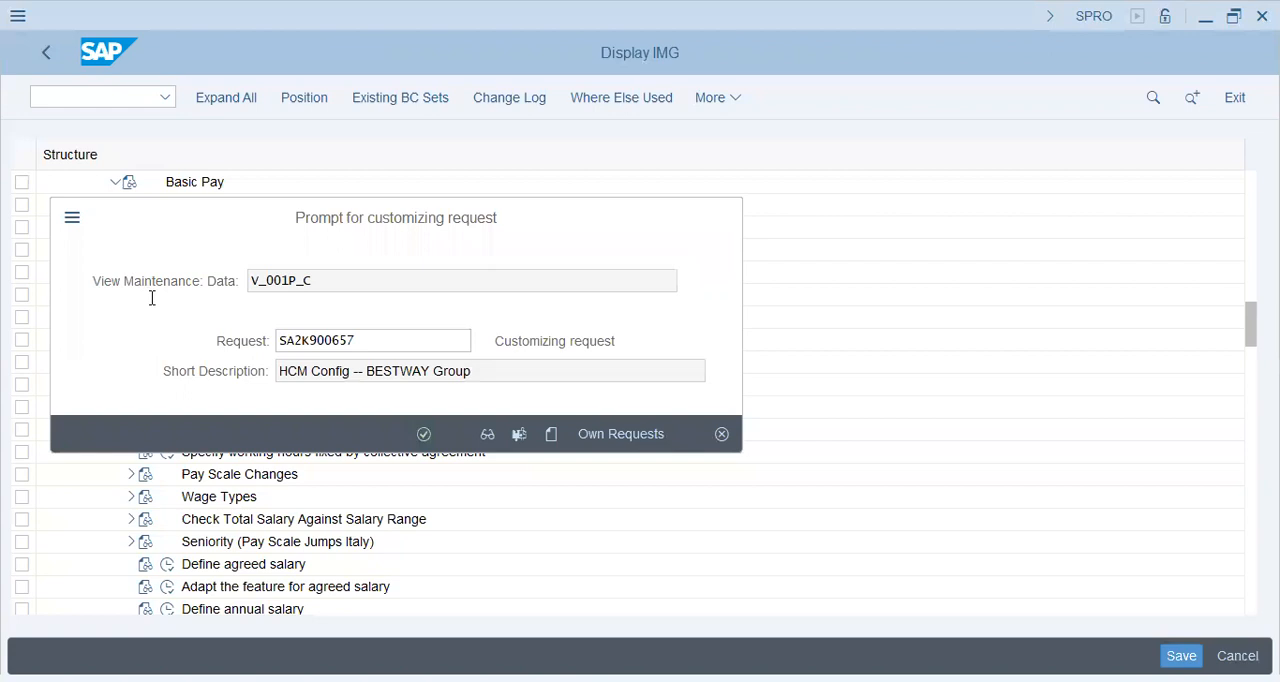
key(Return)
click(45, 60)
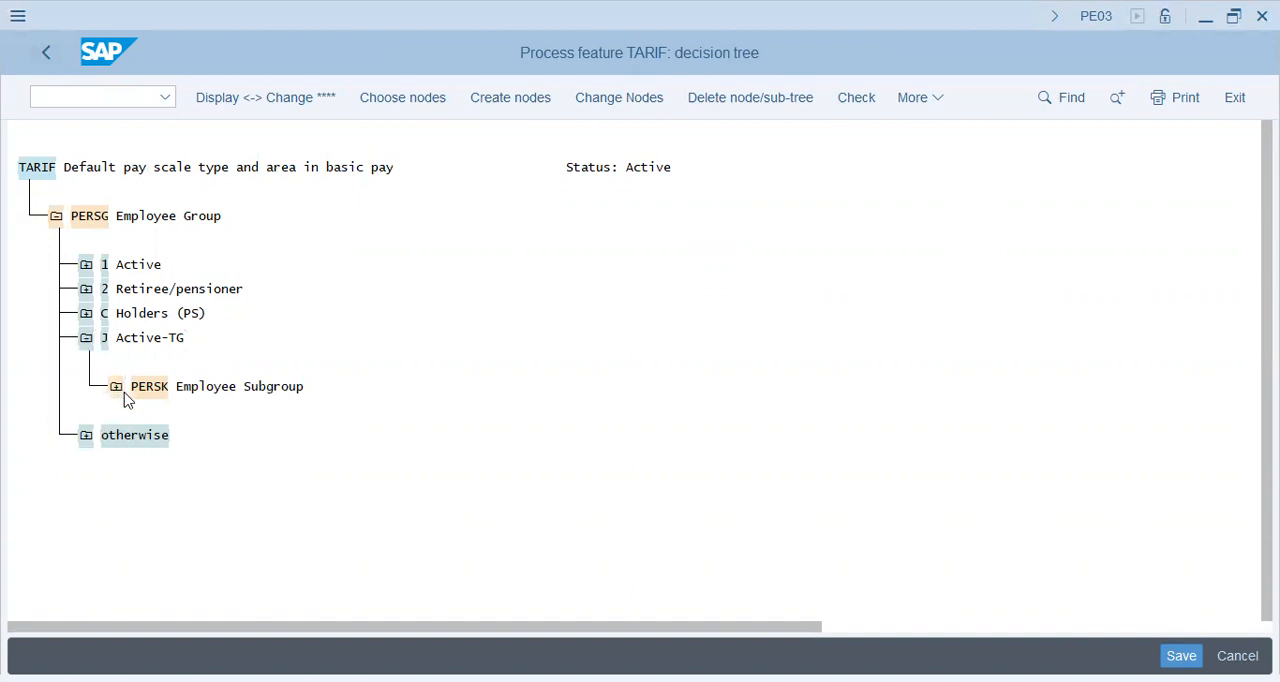
Step: Add the value X to the employee group decision PERSG in the TARIF feature's decision tree
click(124, 394)
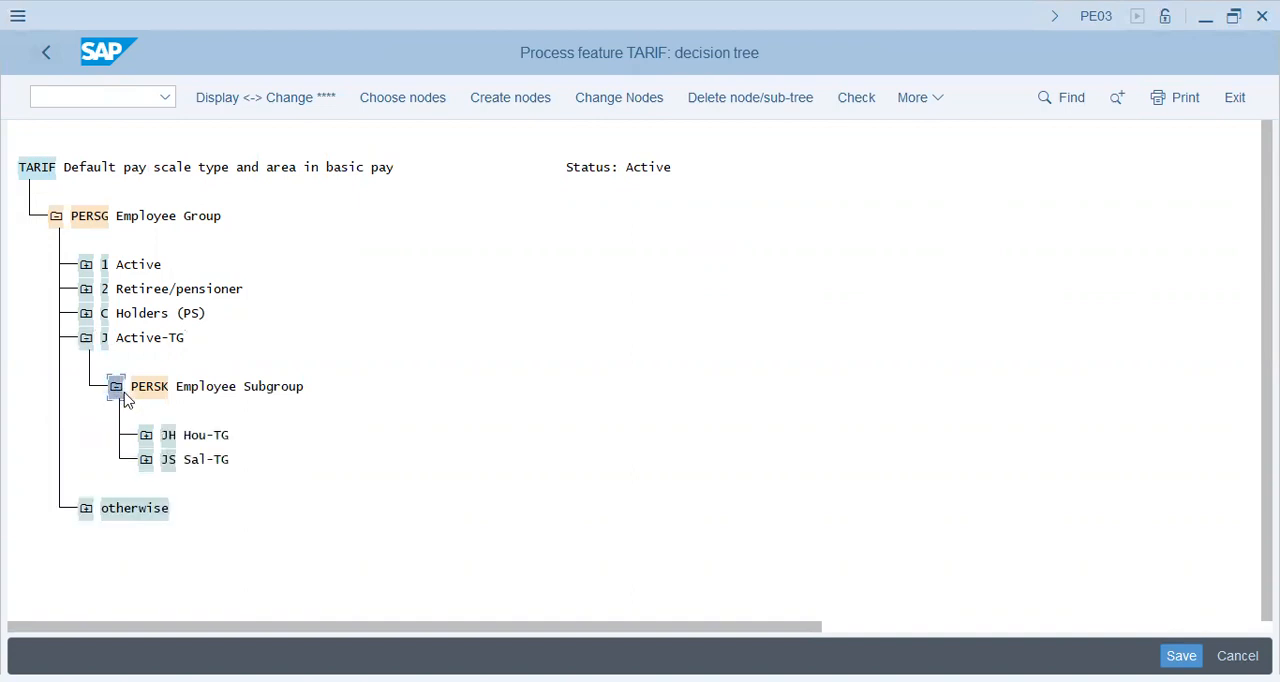
click(88, 225)
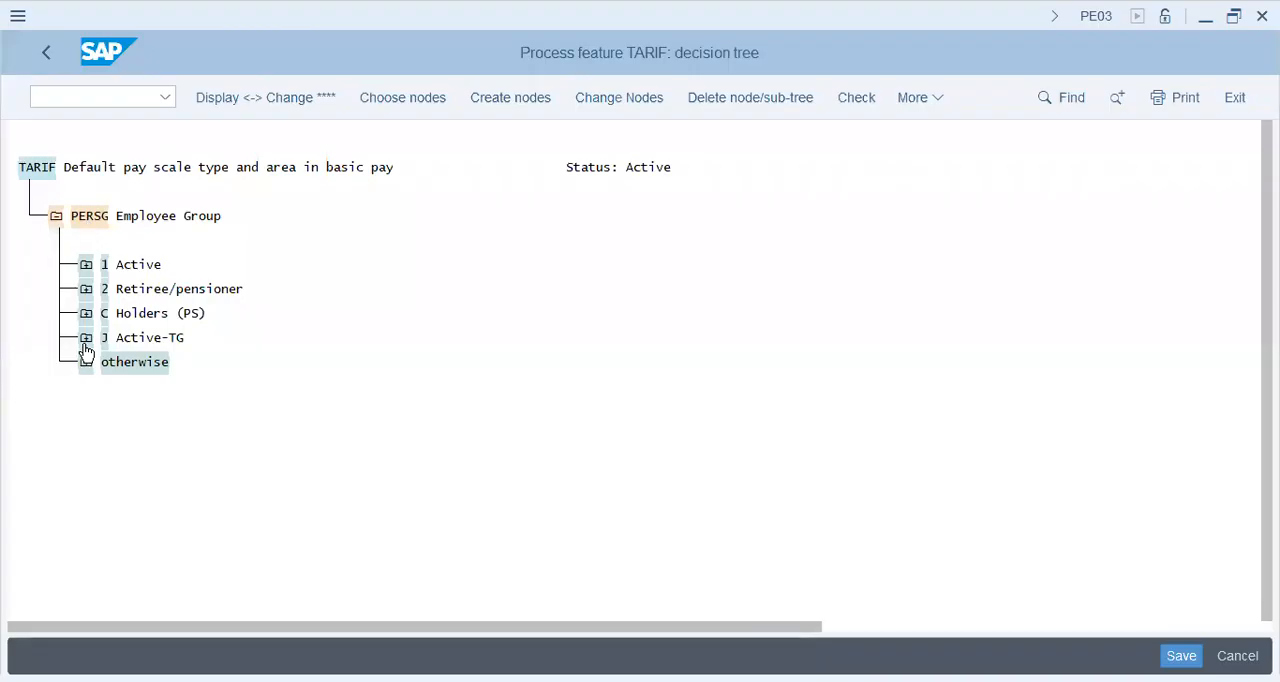
double_click(87, 215)
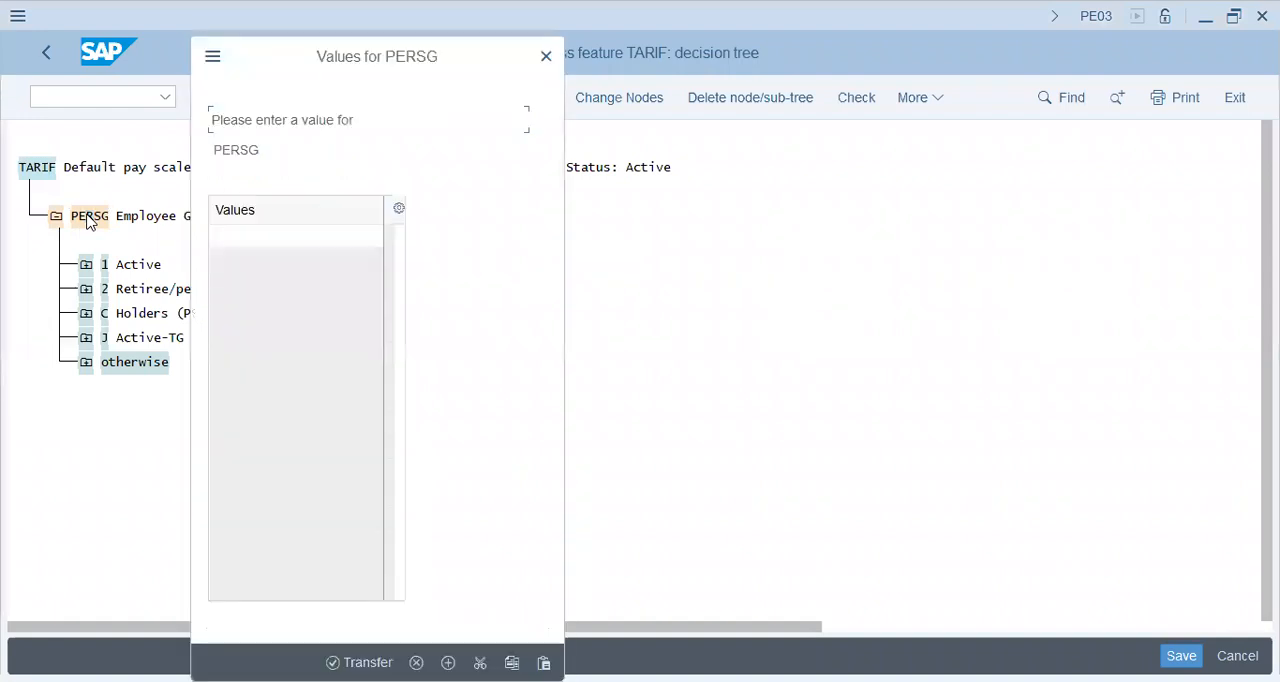
text(X)
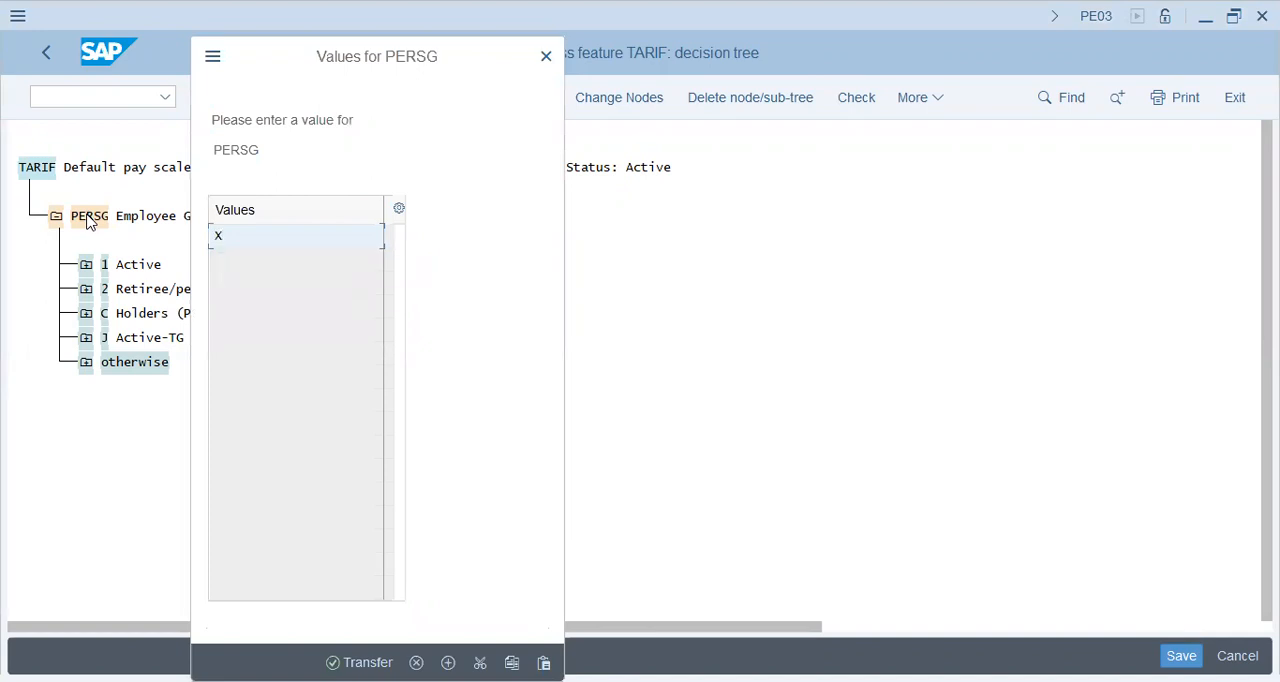
key(Return)
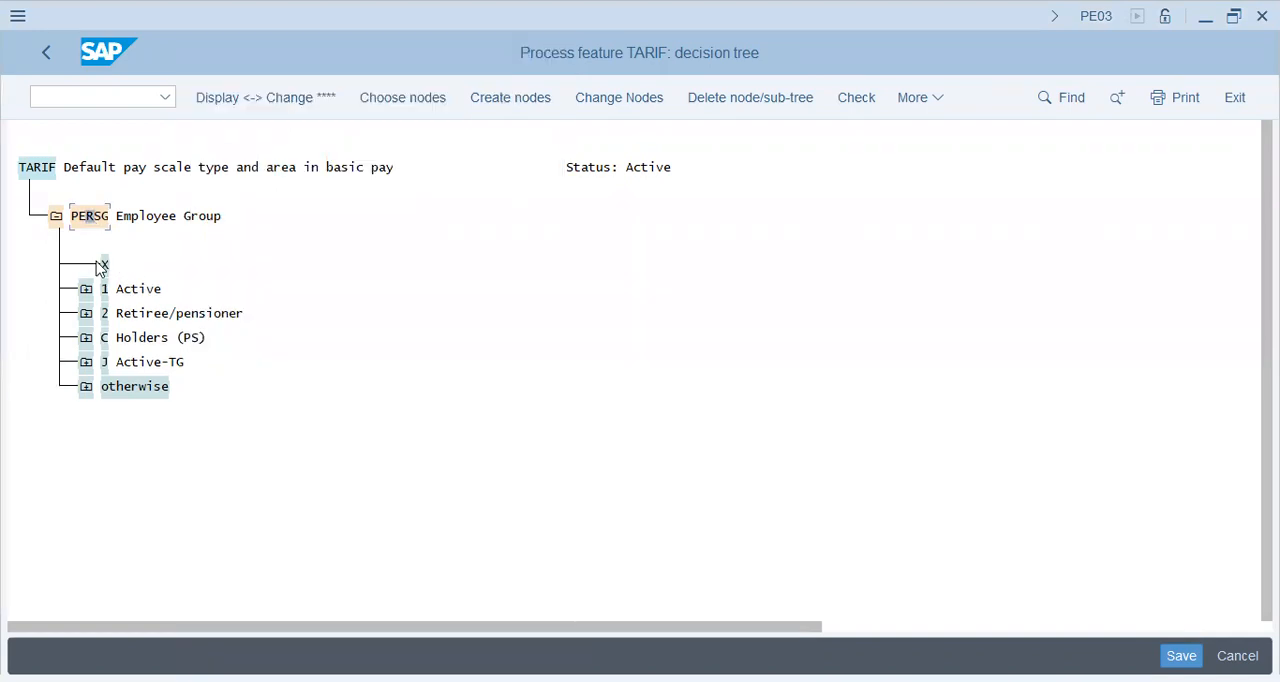
click(105, 265)
click(87, 364)
click(87, 362)
click(87, 363)
click(155, 420)
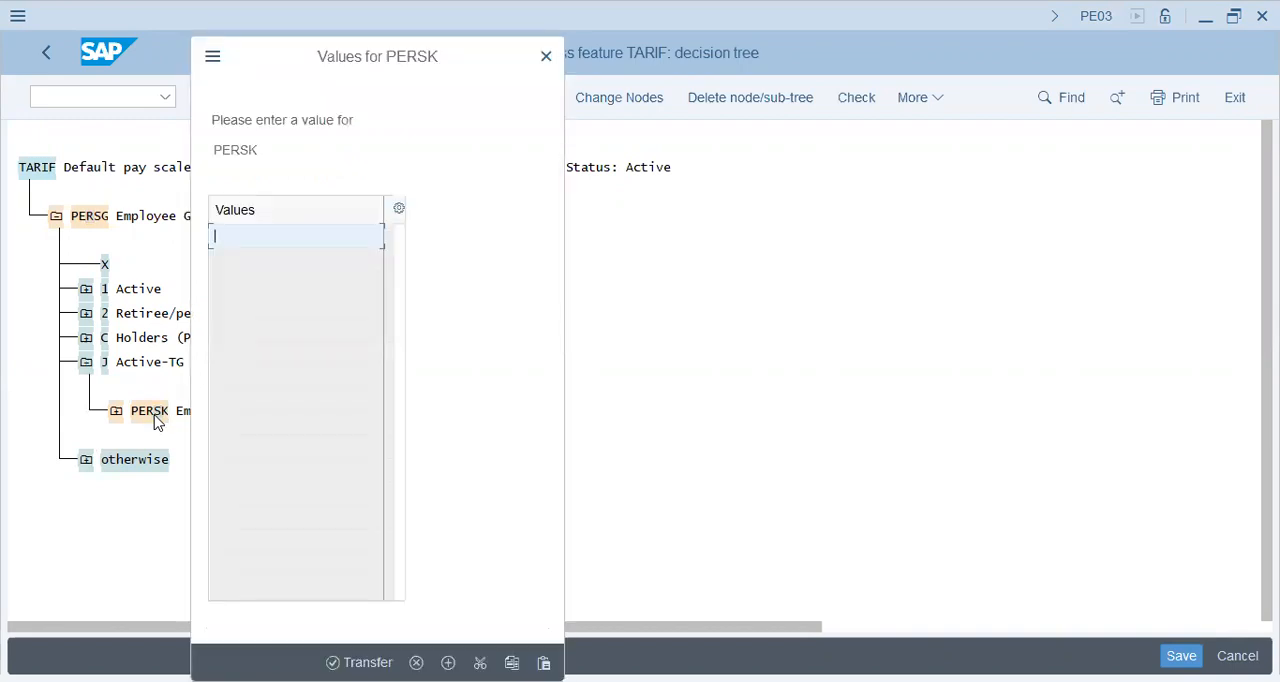
key(Escape)
Step: Create a decision operation on the field PERSK (Employee Subgroup) beneath employee group X
click(104, 269)
key(F5)
key(Down)
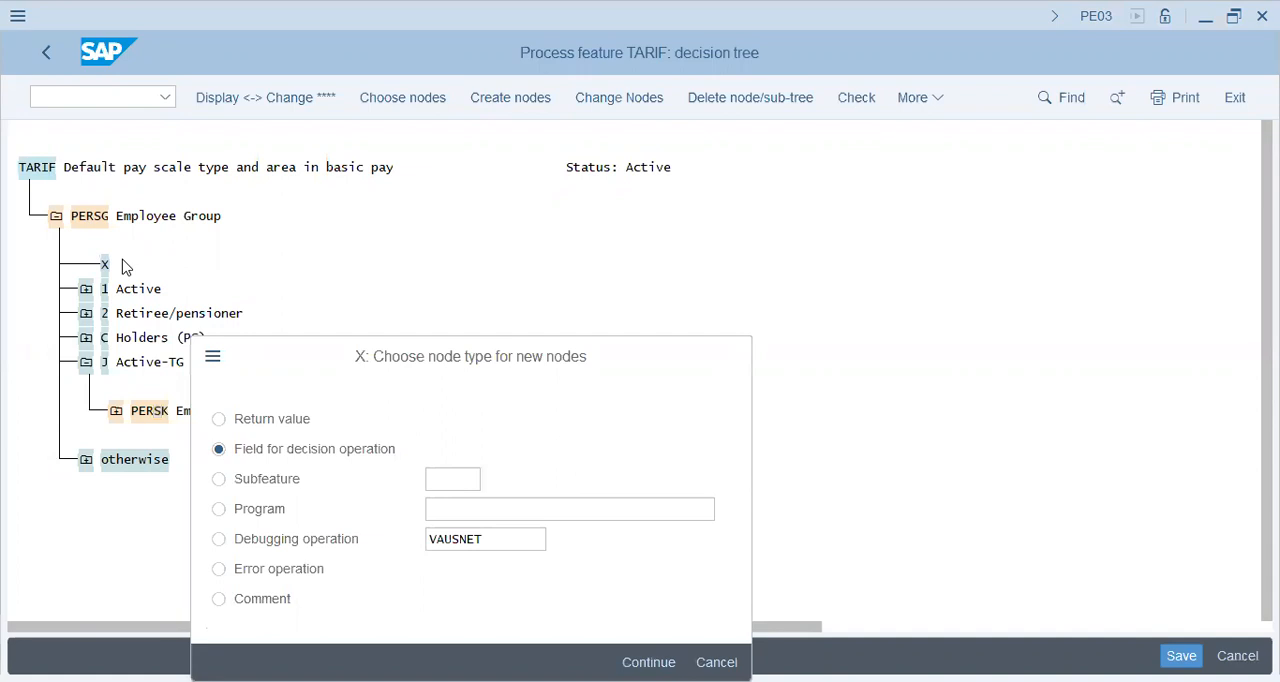
key(Return)
key(Down)
key(Down)
key(Down)
key(Down)
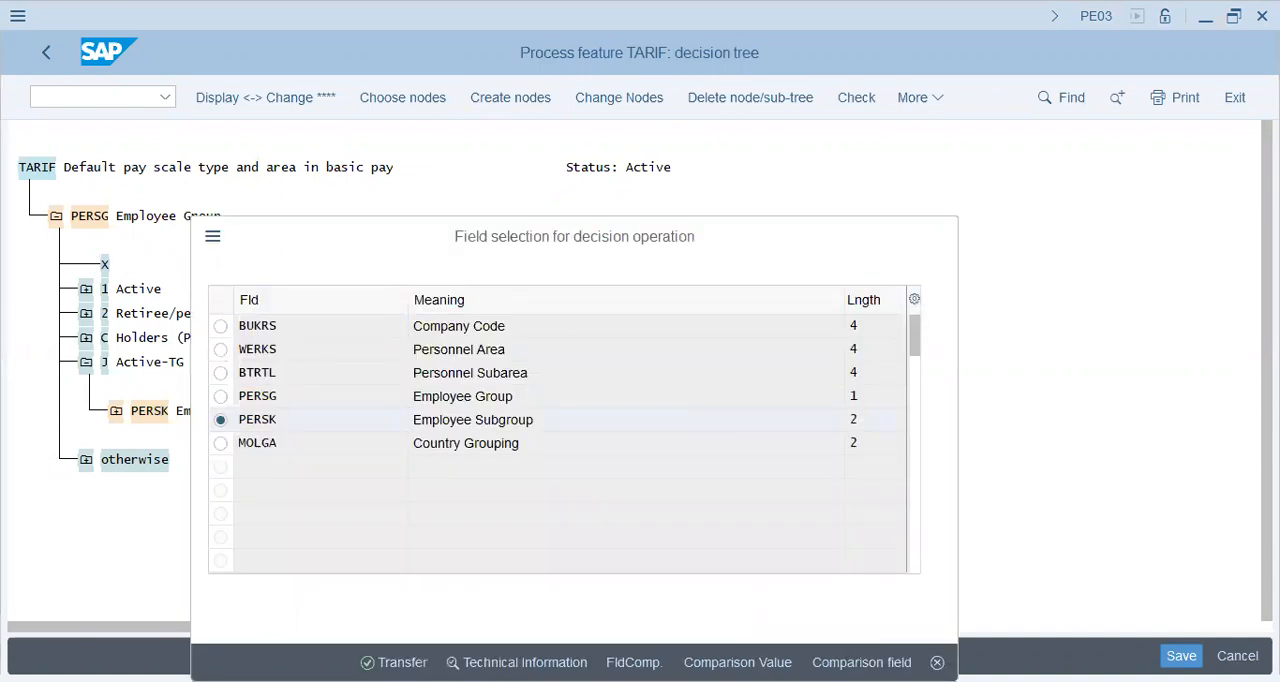
key(Return)
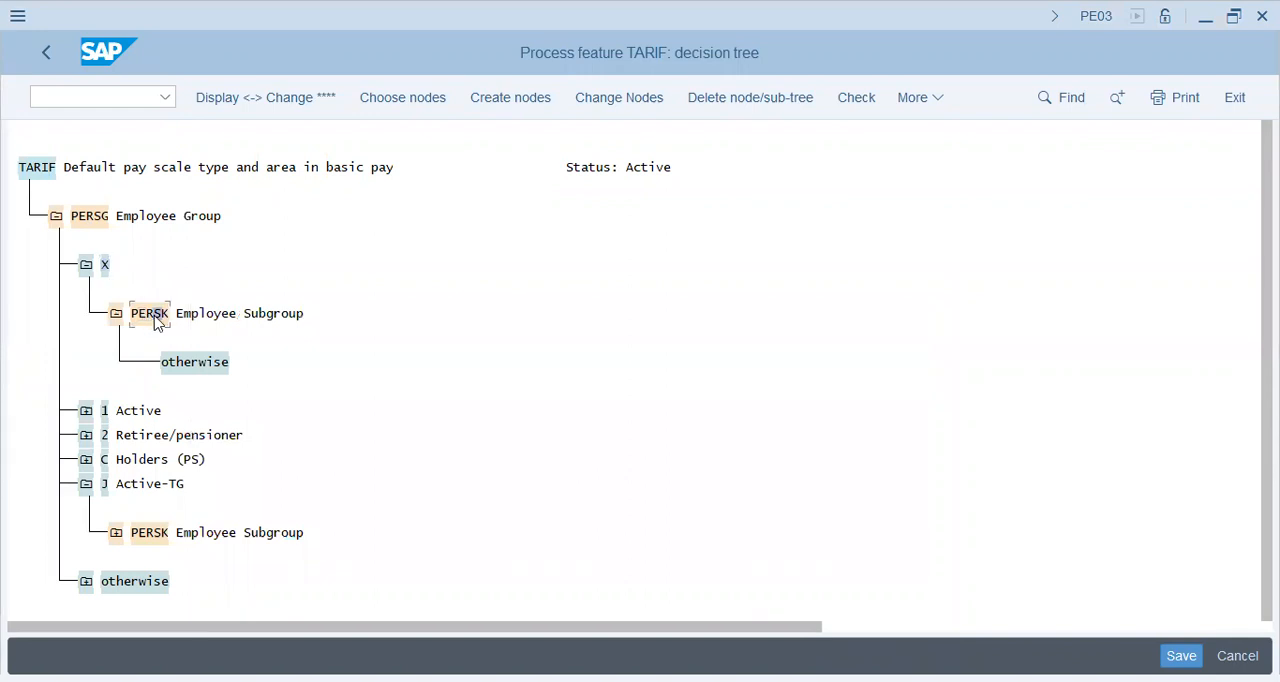
Step: Add the employee subgroup values BH and BI to the PERSK node beneath employee group X
key(F5)
text(B)
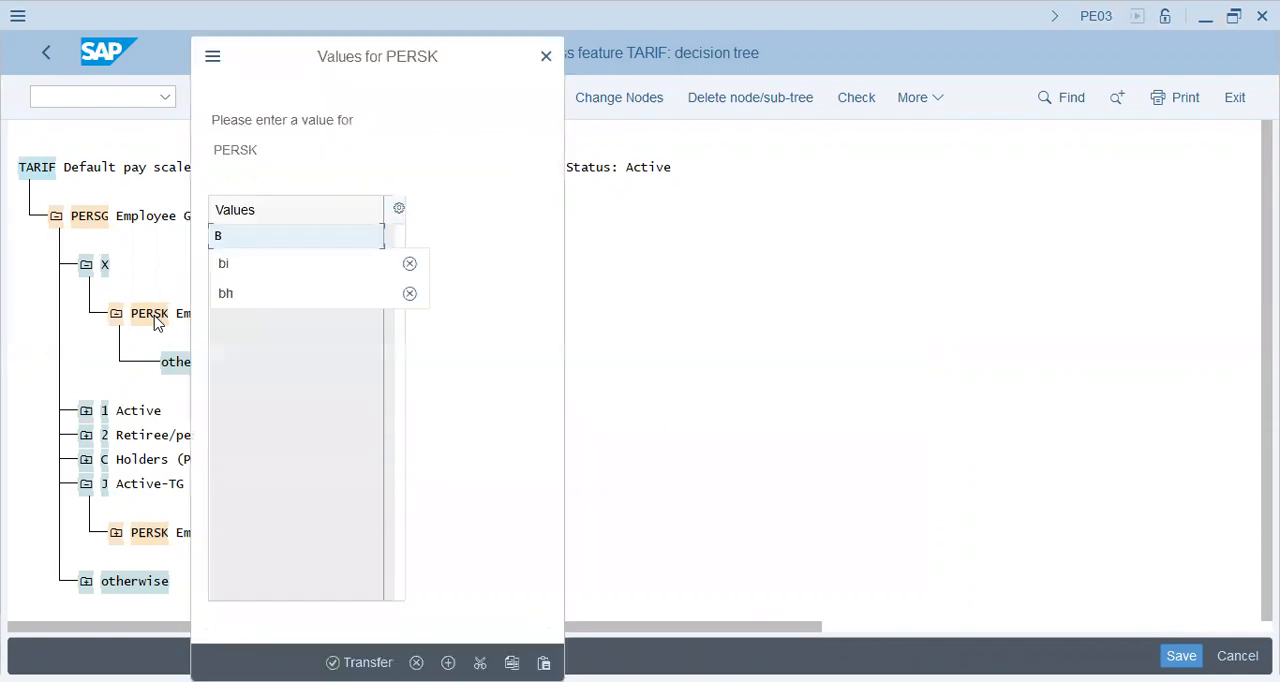
text(h)
key(Return)
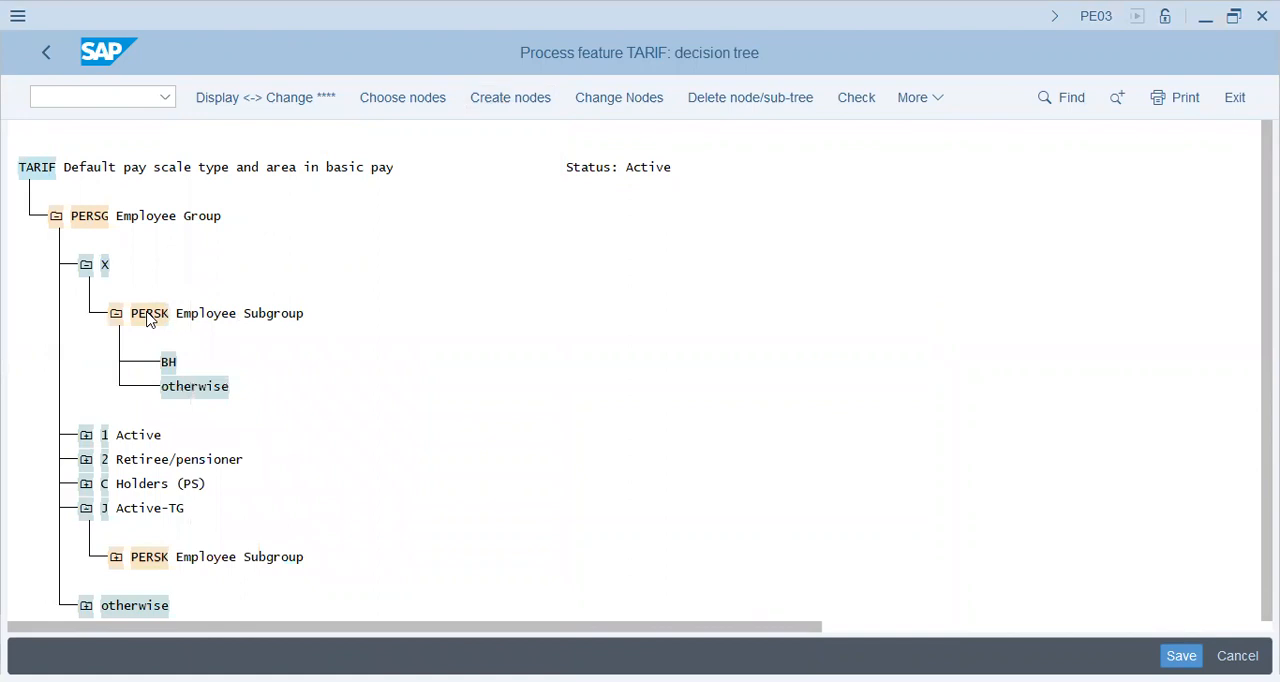
double_click(150, 320)
text(bi)
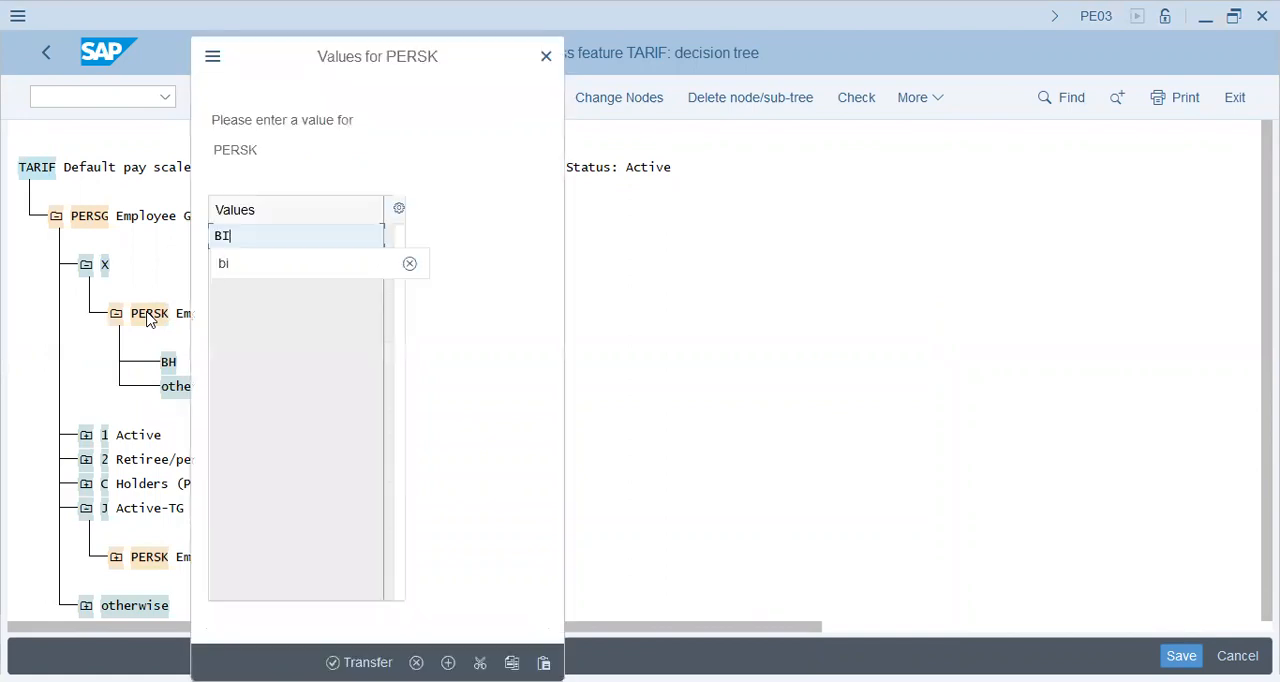
key(Return)
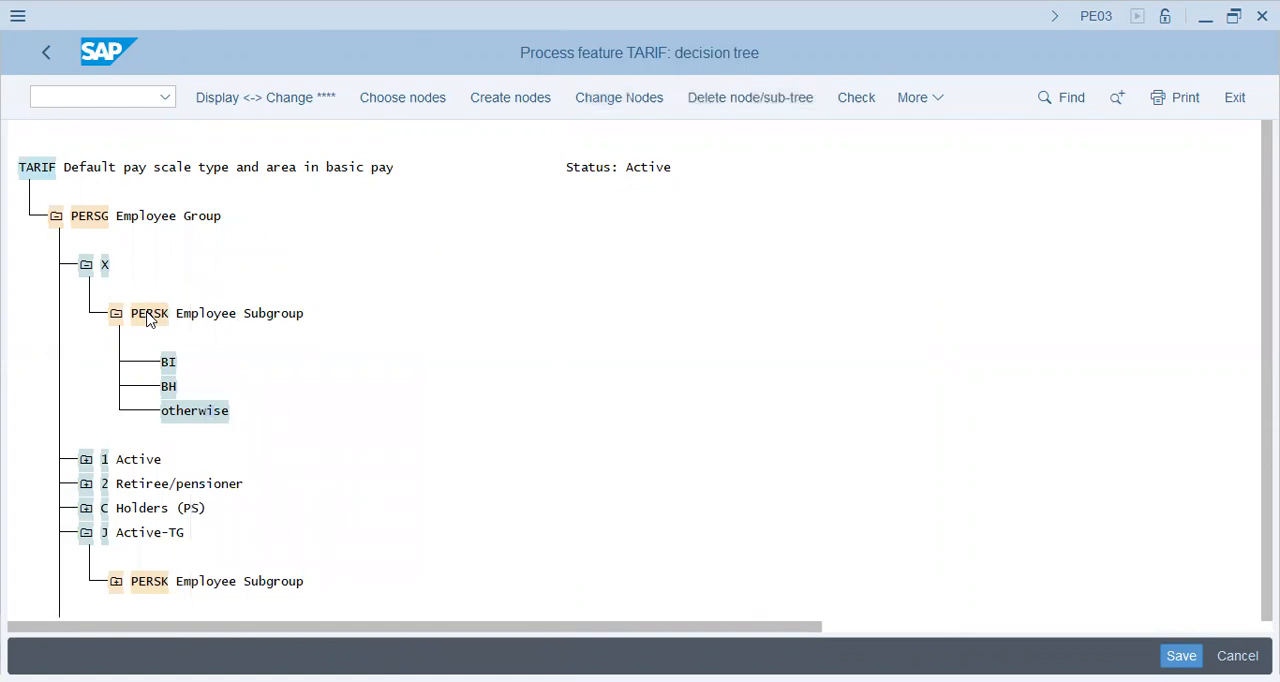
Step: Delete the "otherwise" node beneath employee group X's PERSK decision and check the TARIF feature
key(shift+F2)
key(Left)
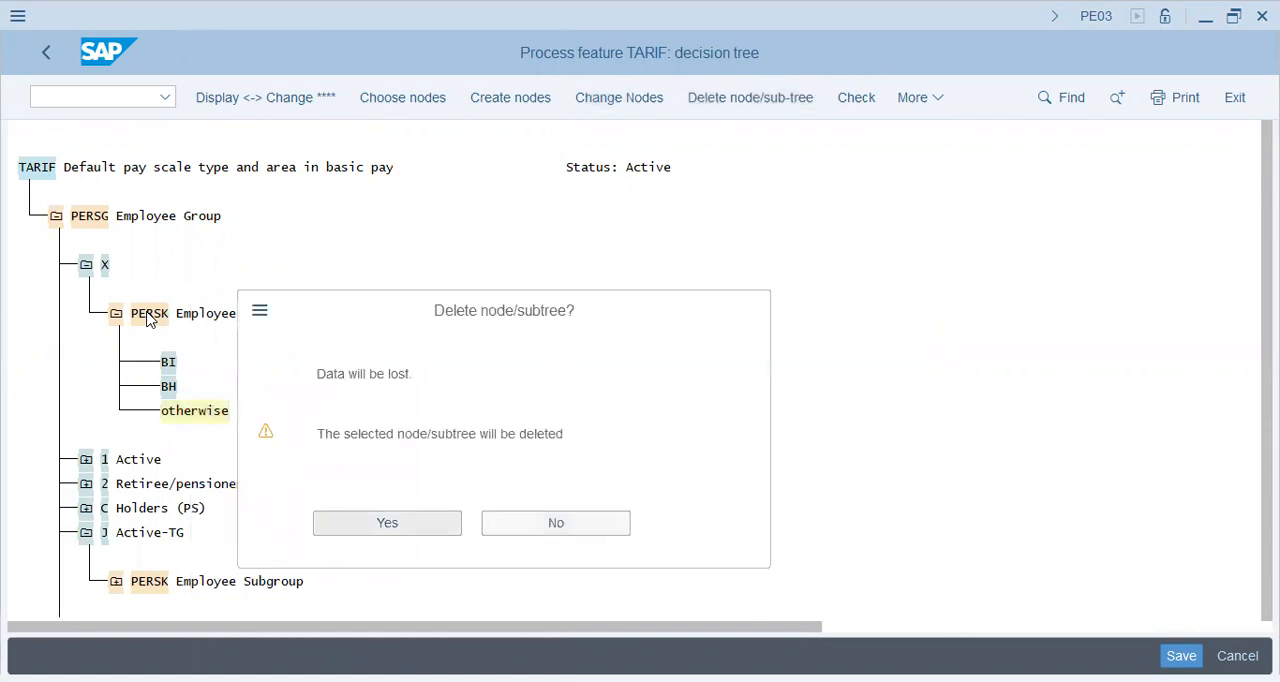
key(Return)
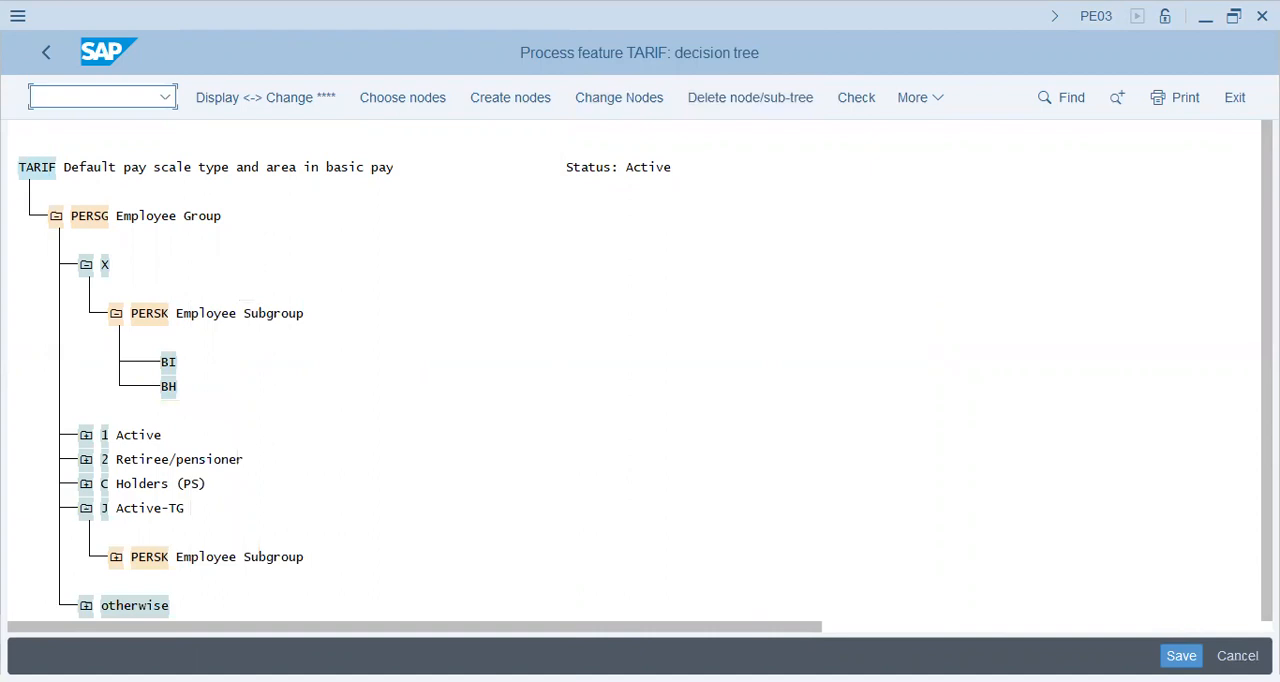
key(ctrl+F2)
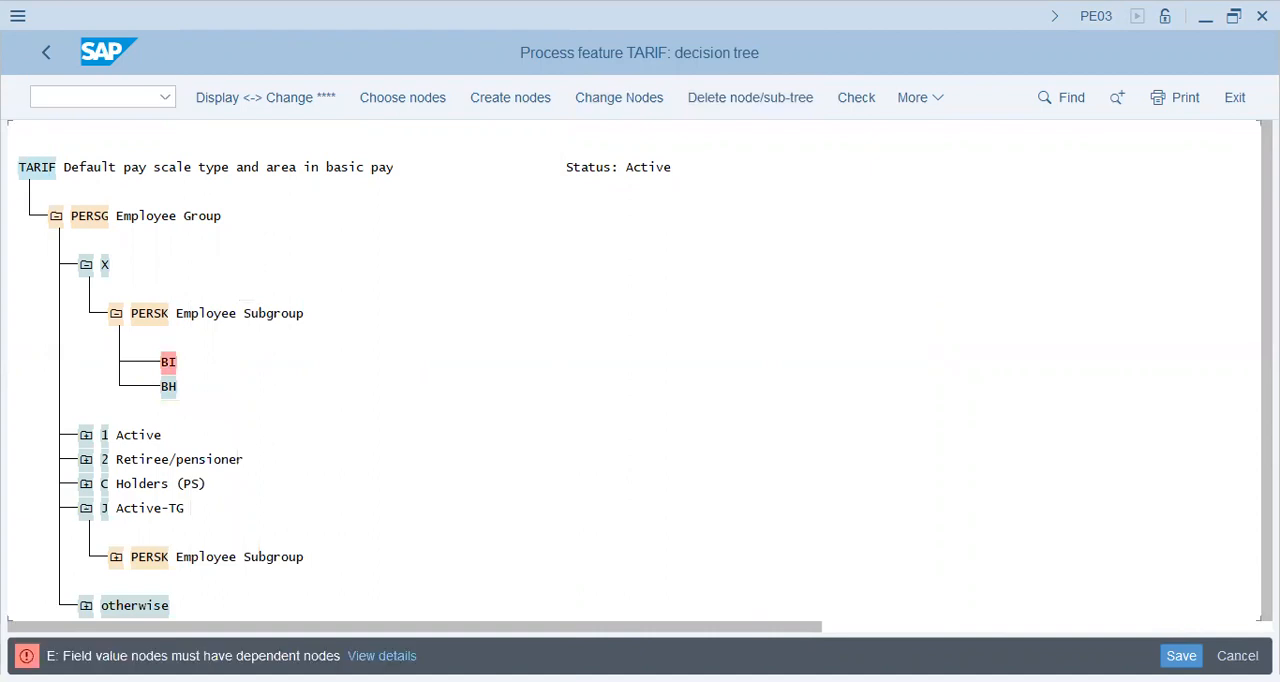
Step: Expand the employee subgroups under J Active-TG and examine how the return value of JH Hou-TG is built
click(108, 557)
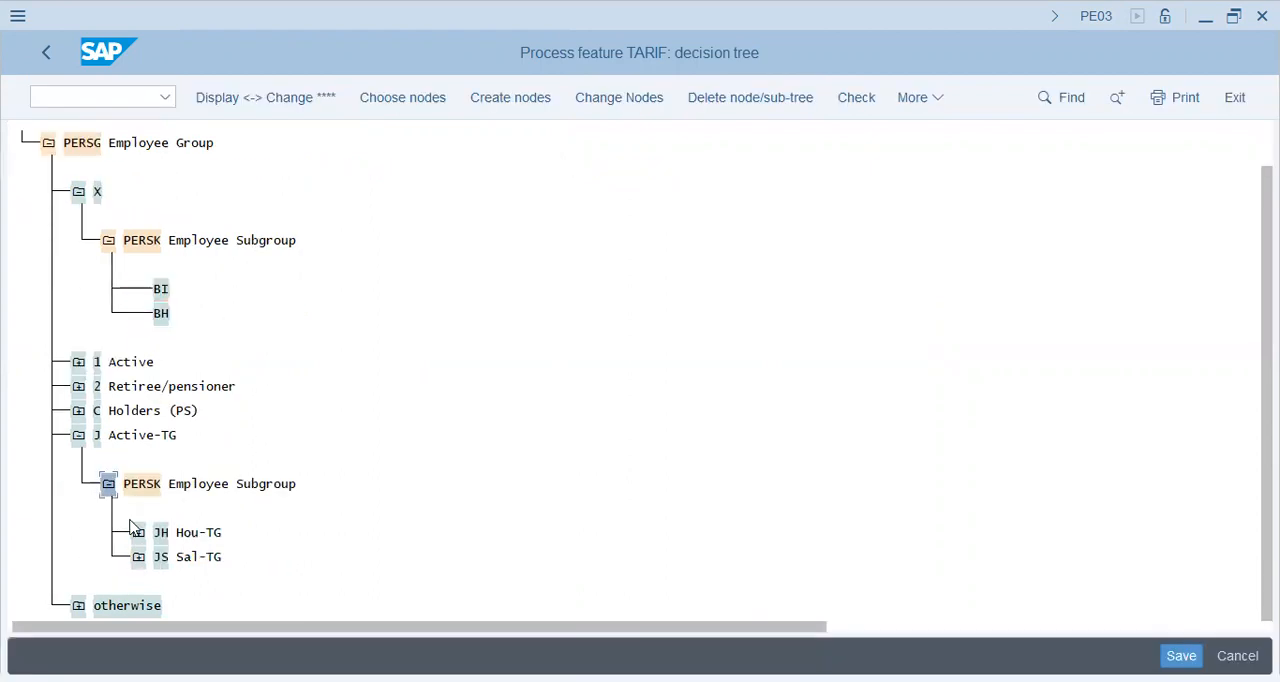
click(139, 534)
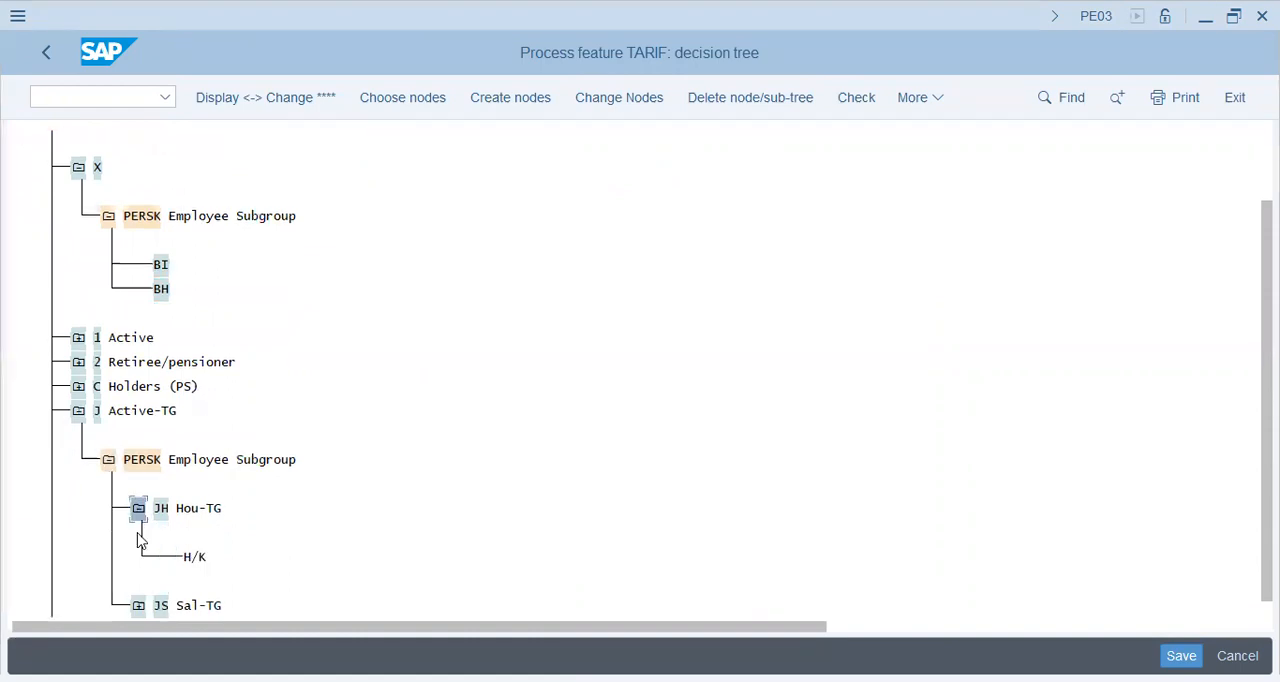
key(Down)
key(Right)
key(Right)
click(165, 265)
key(alt+Tab)
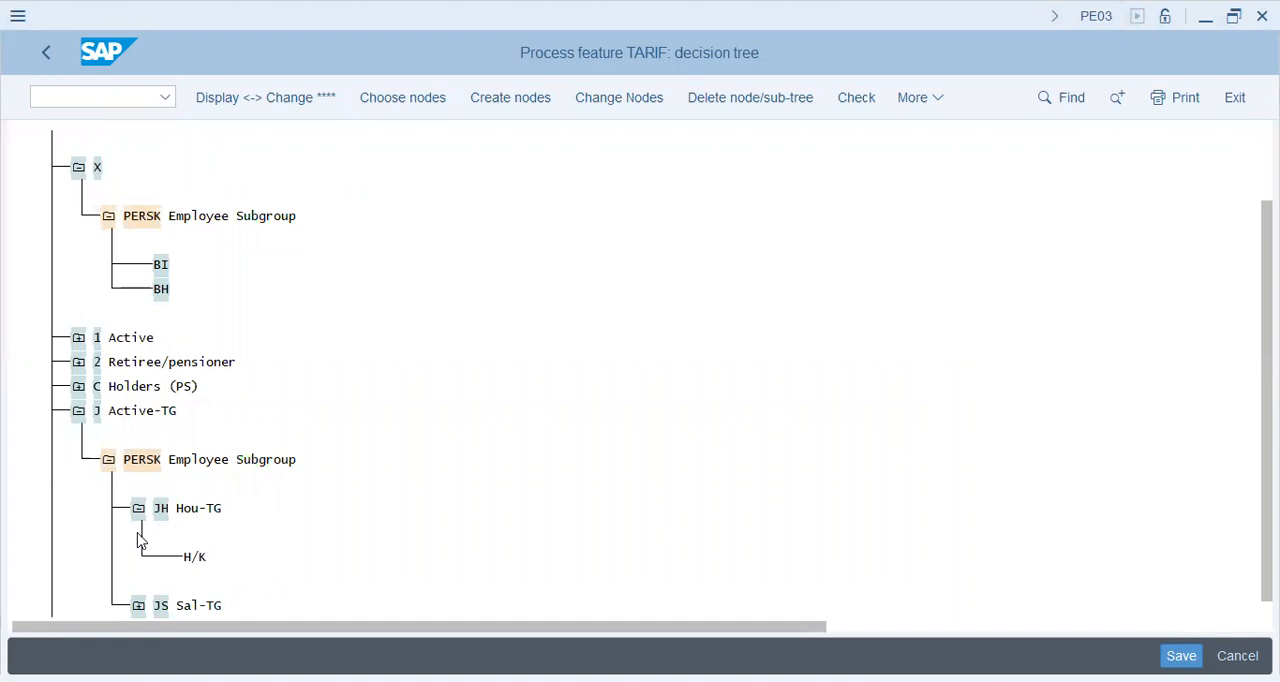
Step: Create the return value X beneath employee subgroups BI and BH and save the feature to the HCM Config -- BESTWAY Group request
key(alt+Tab)
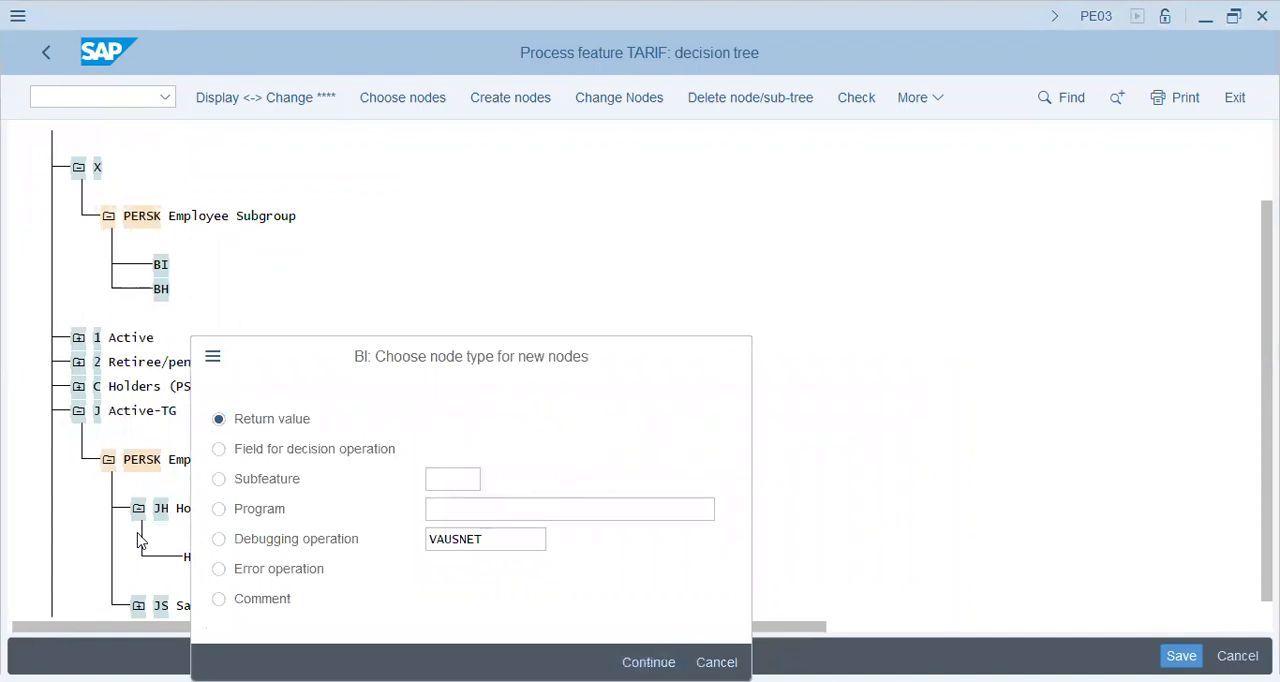
key(Return)
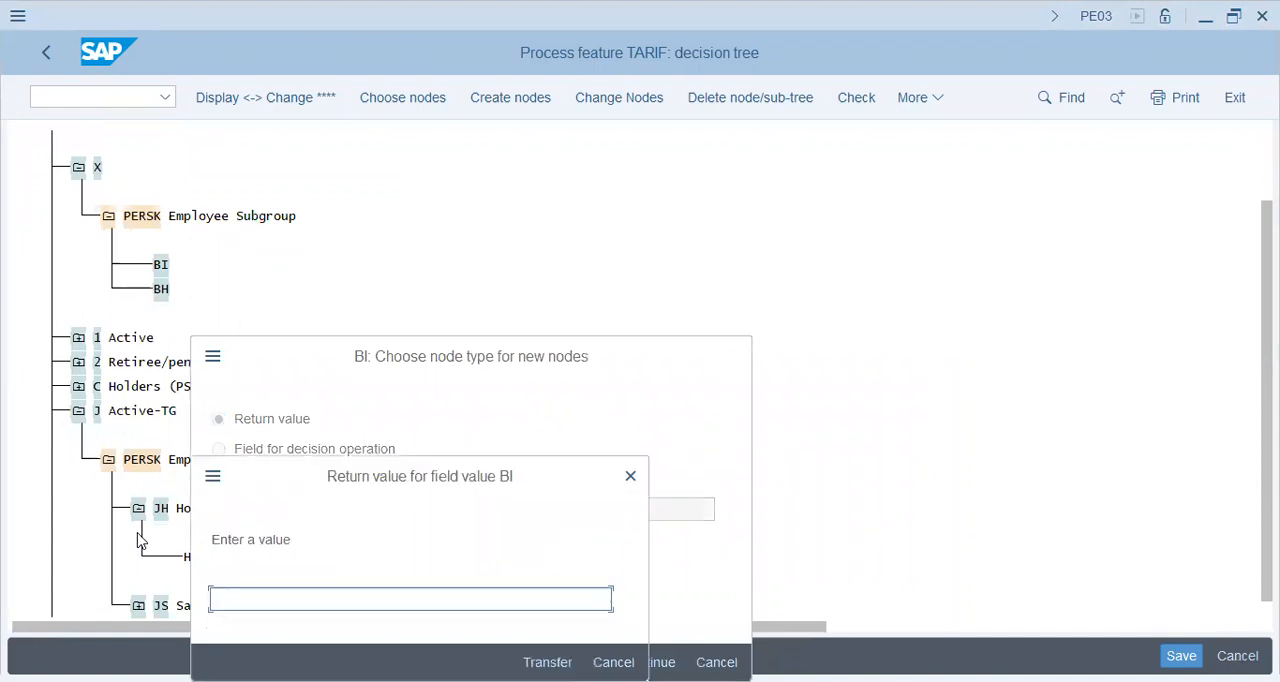
text(x)
key(Return)
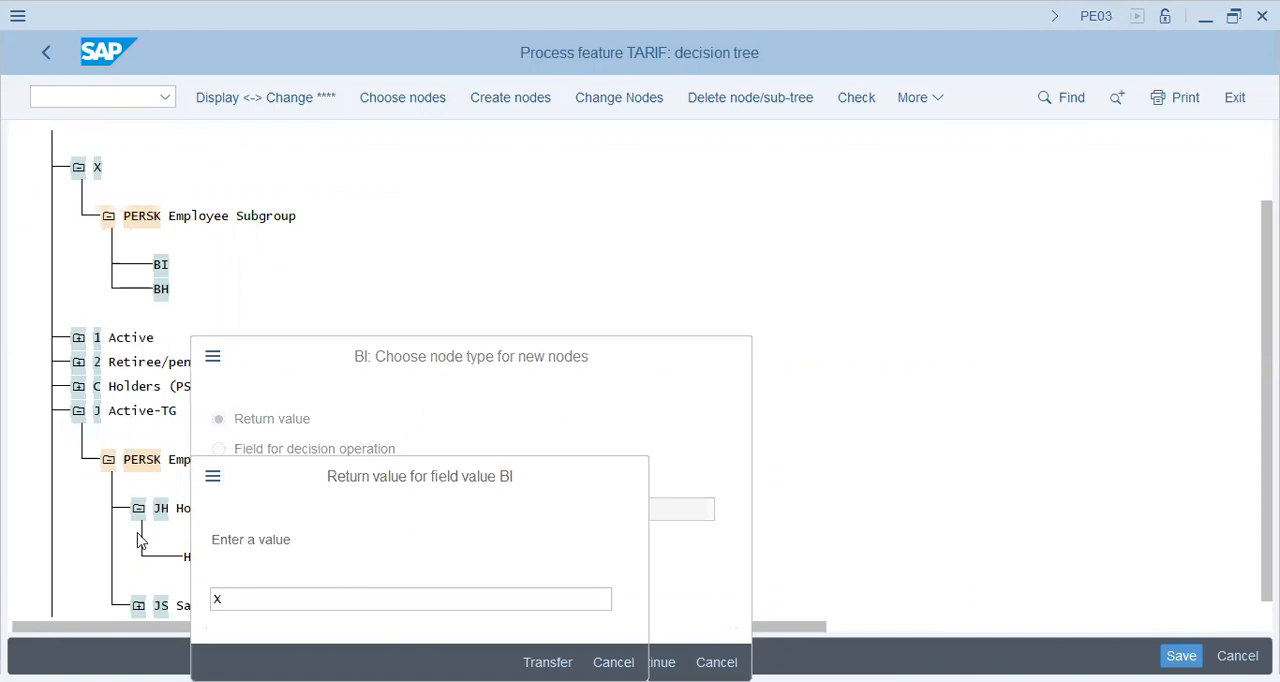
click(161, 289)
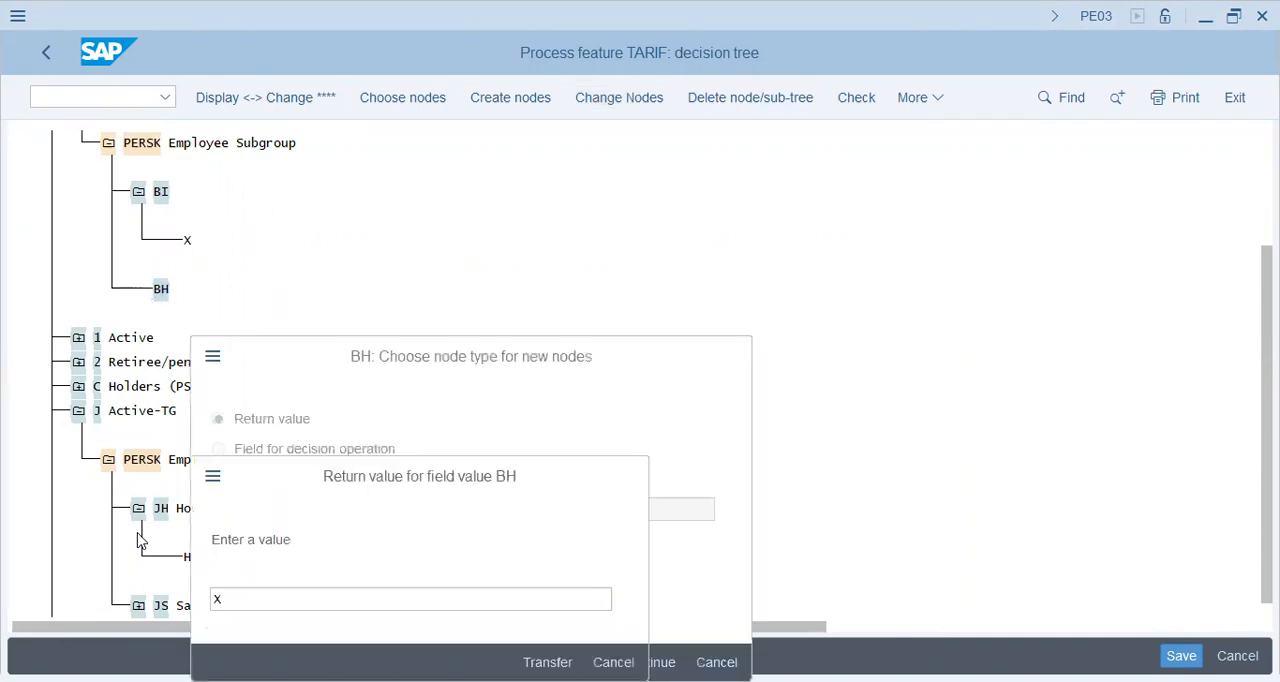
key(Return)
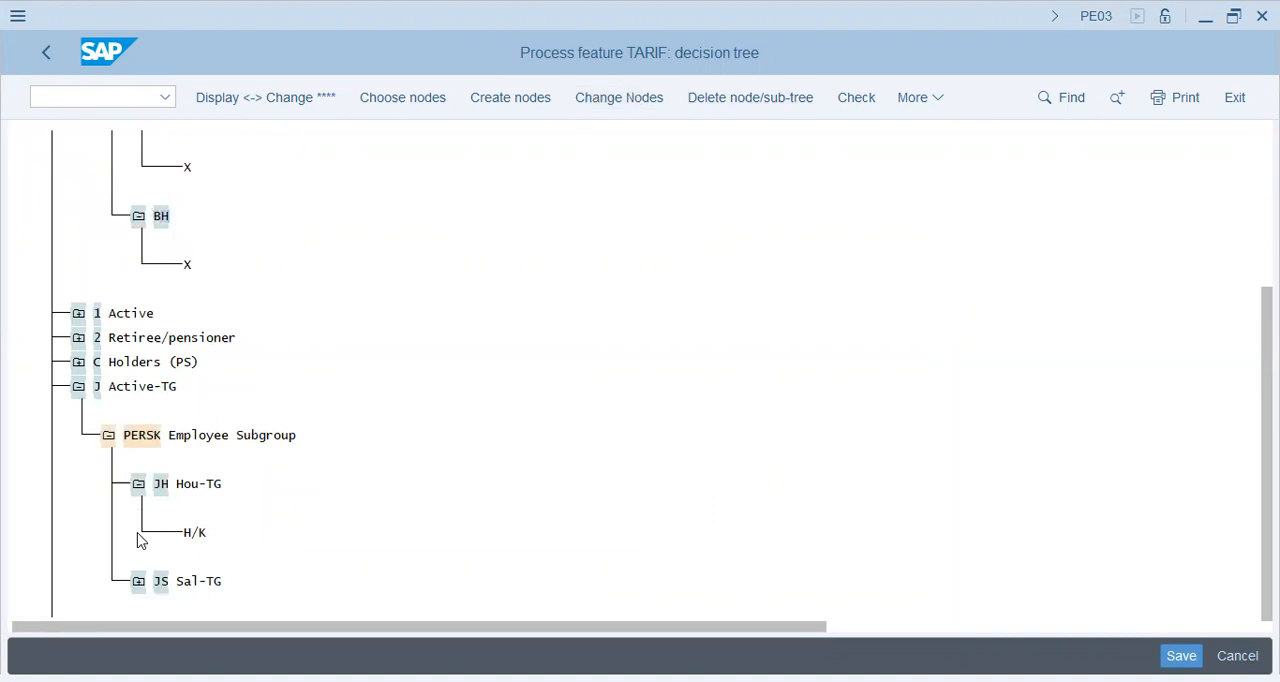
key(ctrl+s)
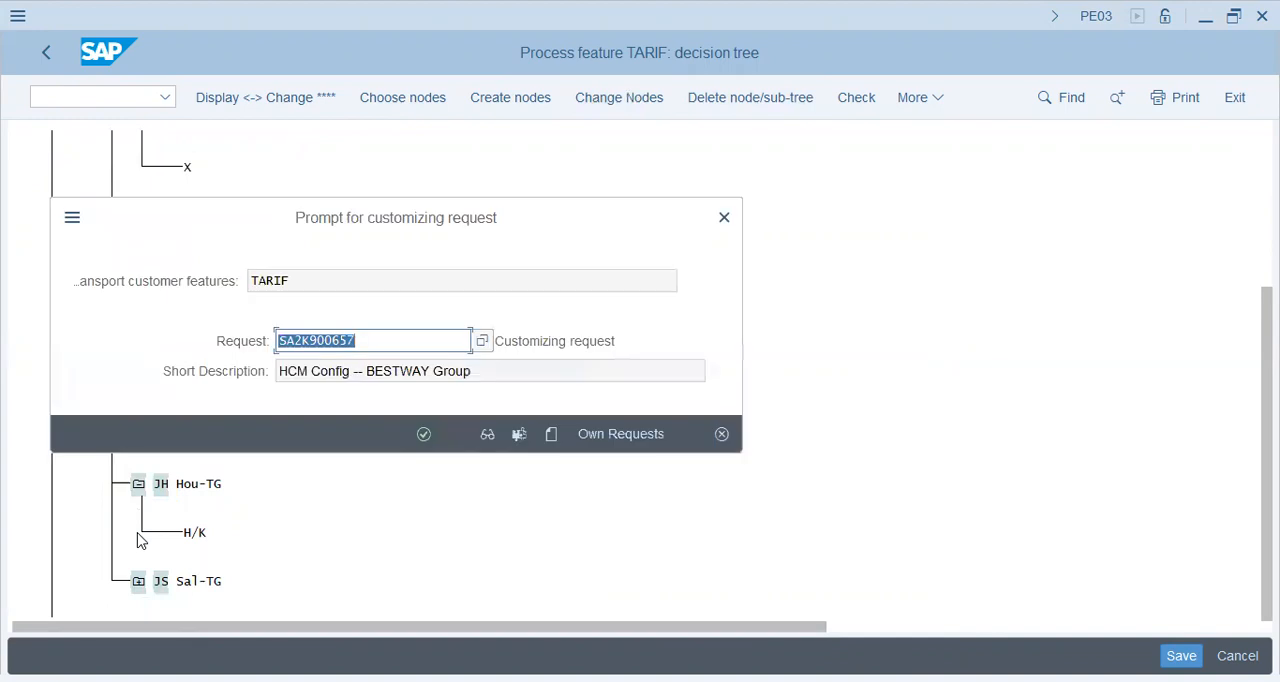
key(Return)
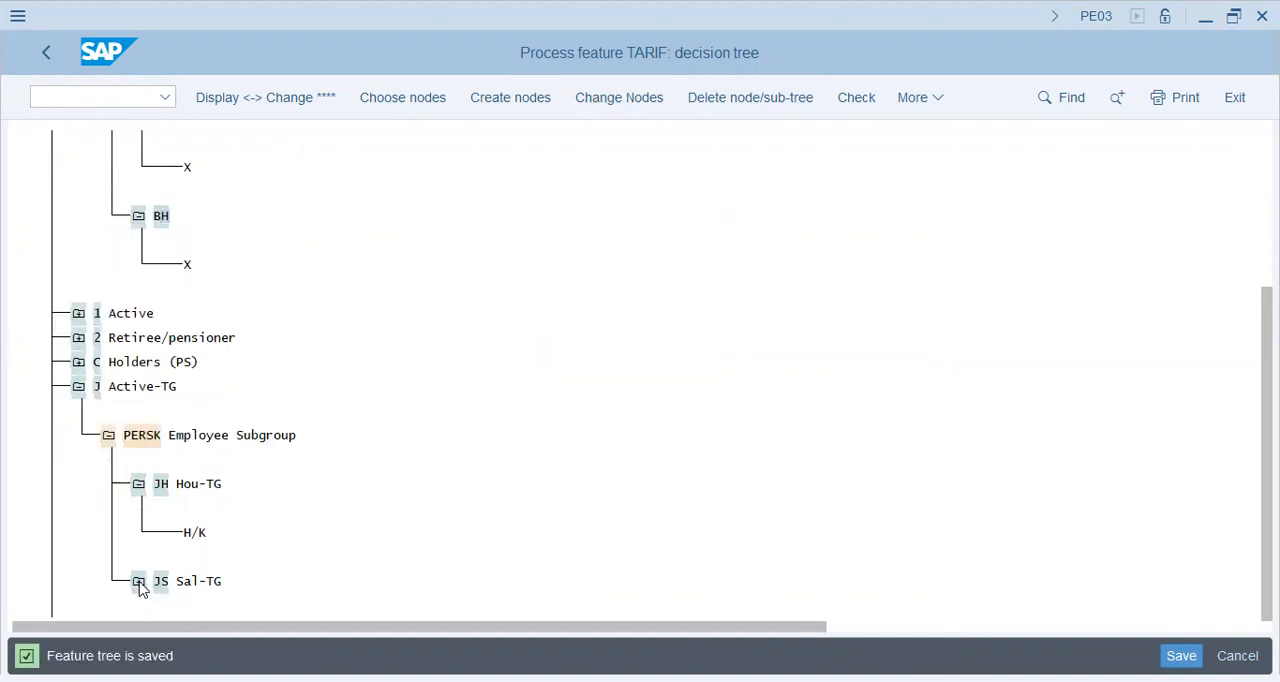
Step: Change the return values of employee subgroups BI and BH beneath employee group X to X/X
click(138, 581)
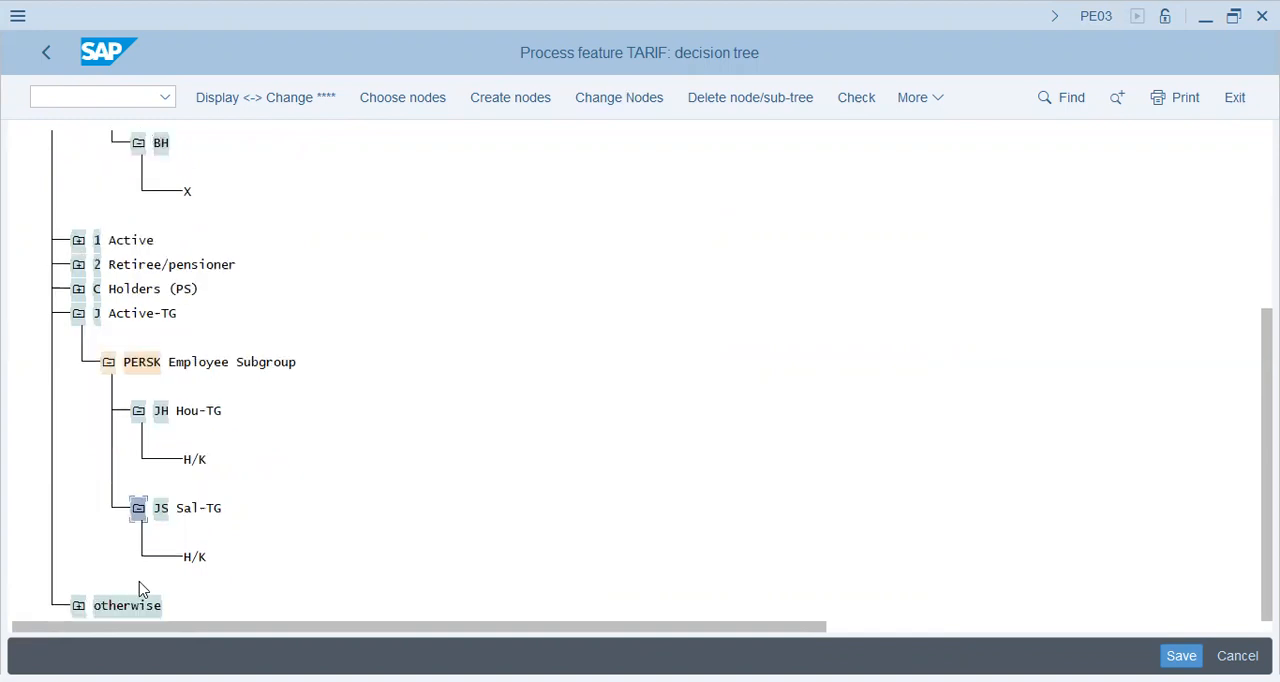
drag(1267, 374, 1267, 264)
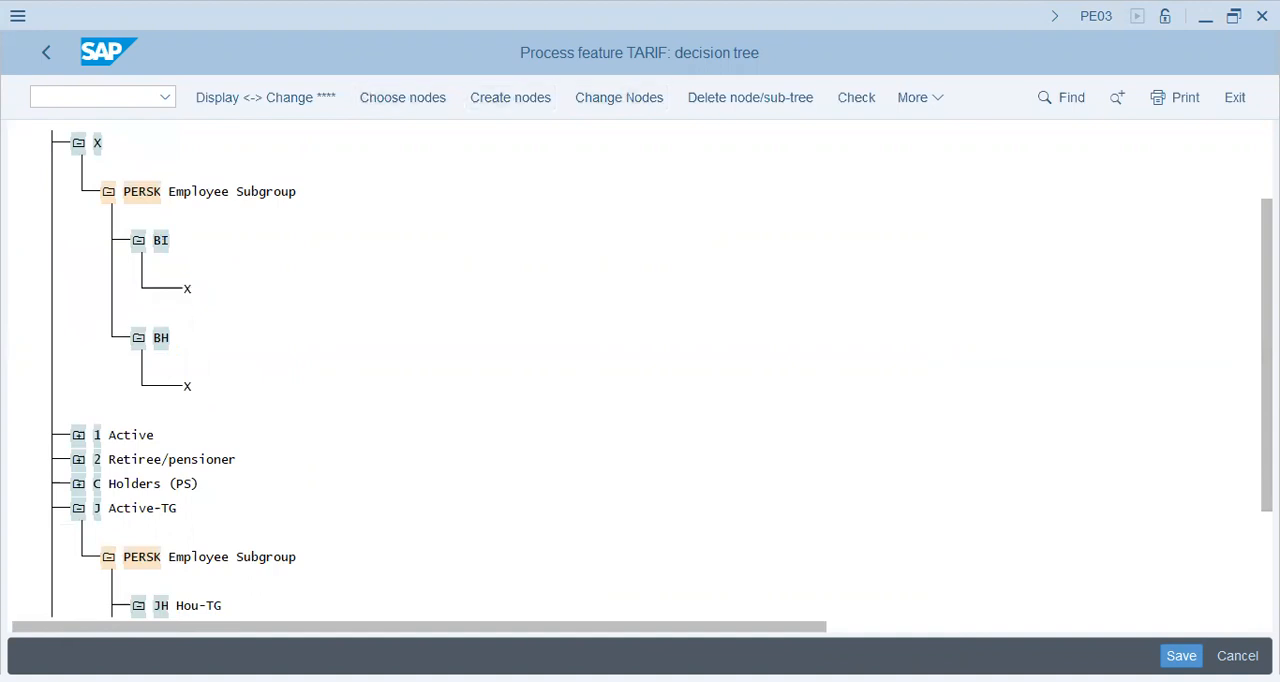
double_click(187, 289)
text(x)
key(Return)
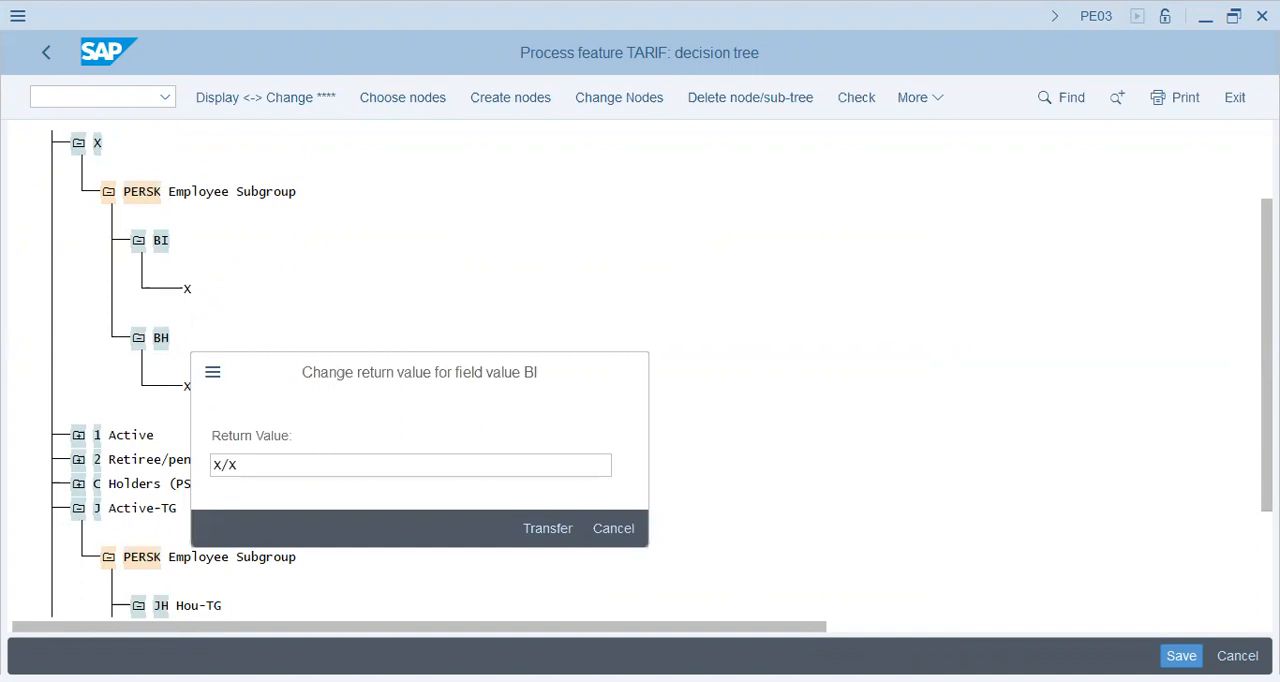
key(Return)
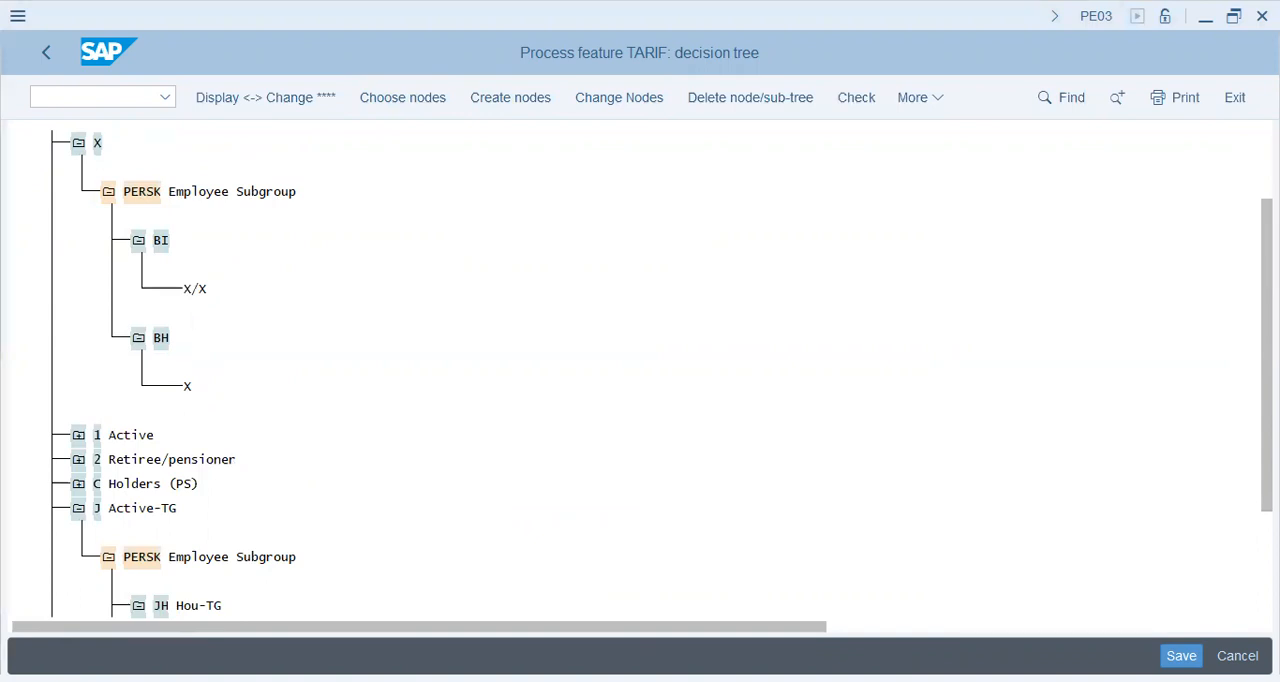
click(187, 386)
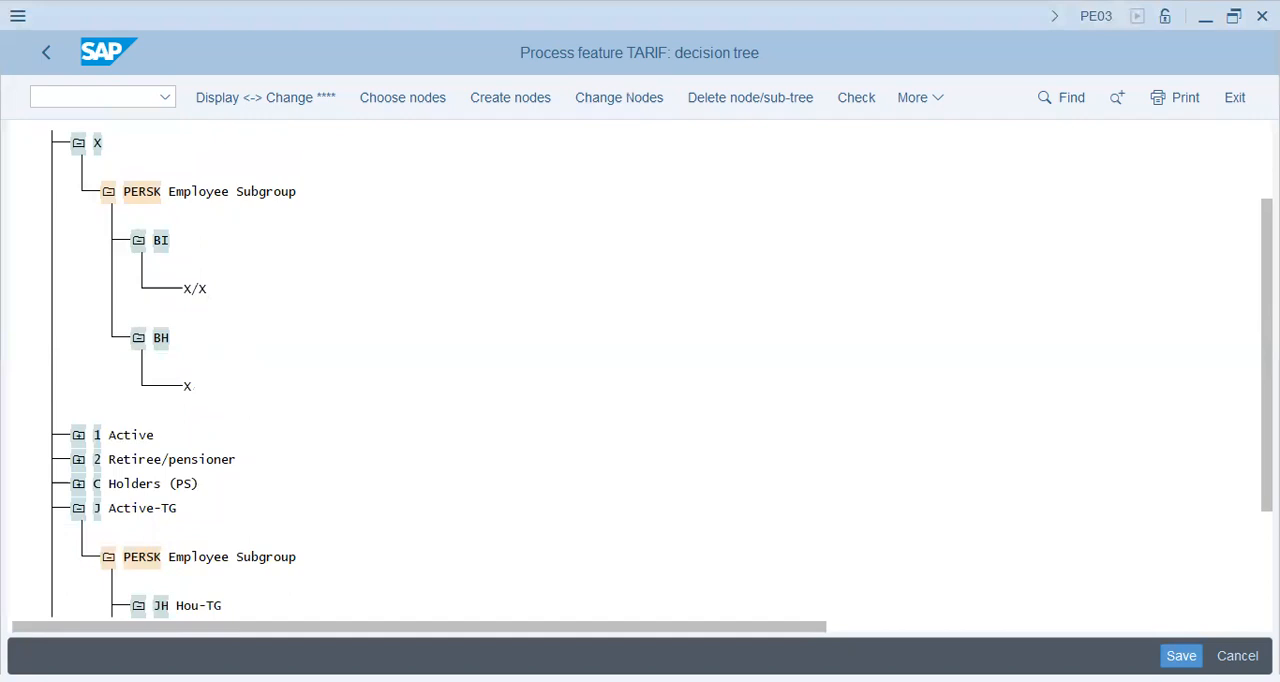
text(/X)
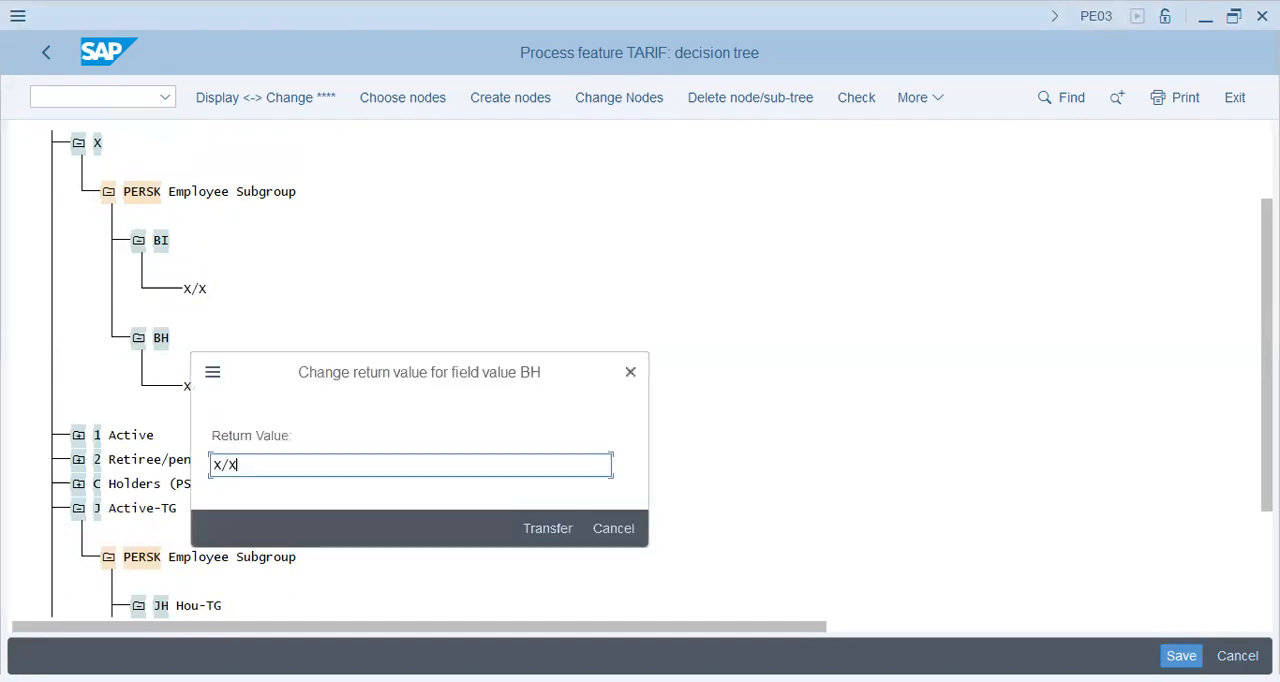
key(Return)
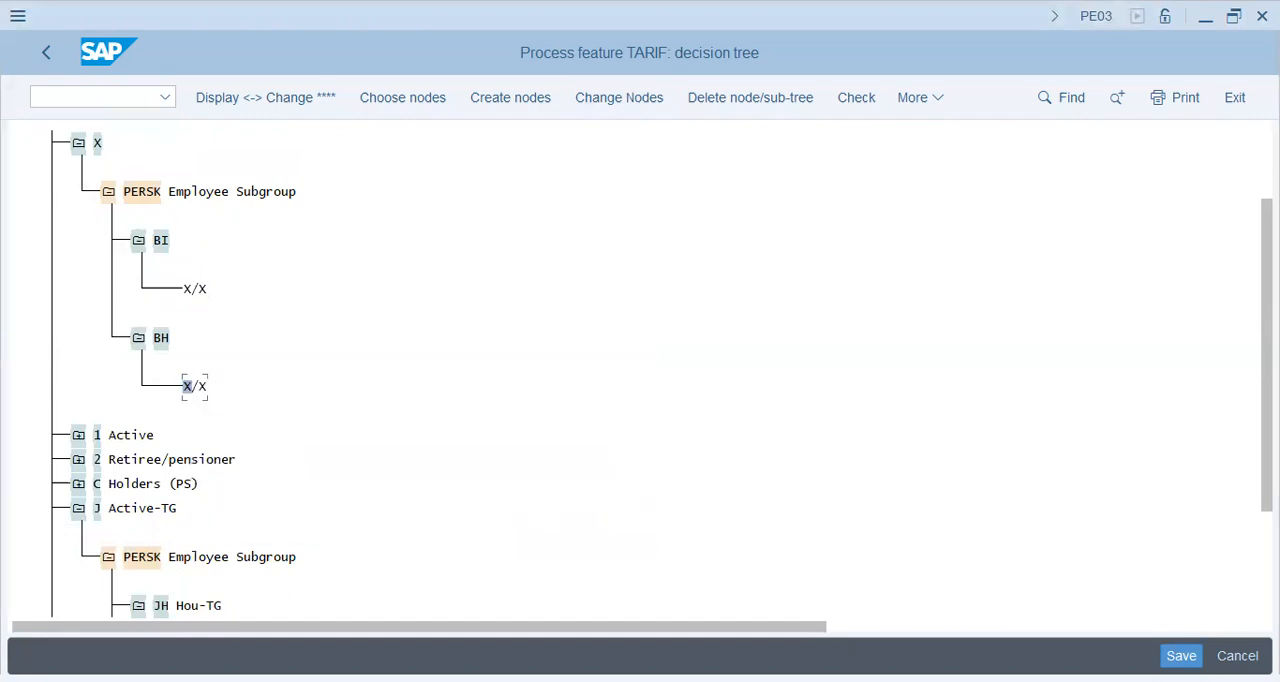
Step: Save and activate the TARIF feature with the HCM Config -- BESTWAY Group customizing request, and return to the IMG
key(ctrl+s)
key(Return)
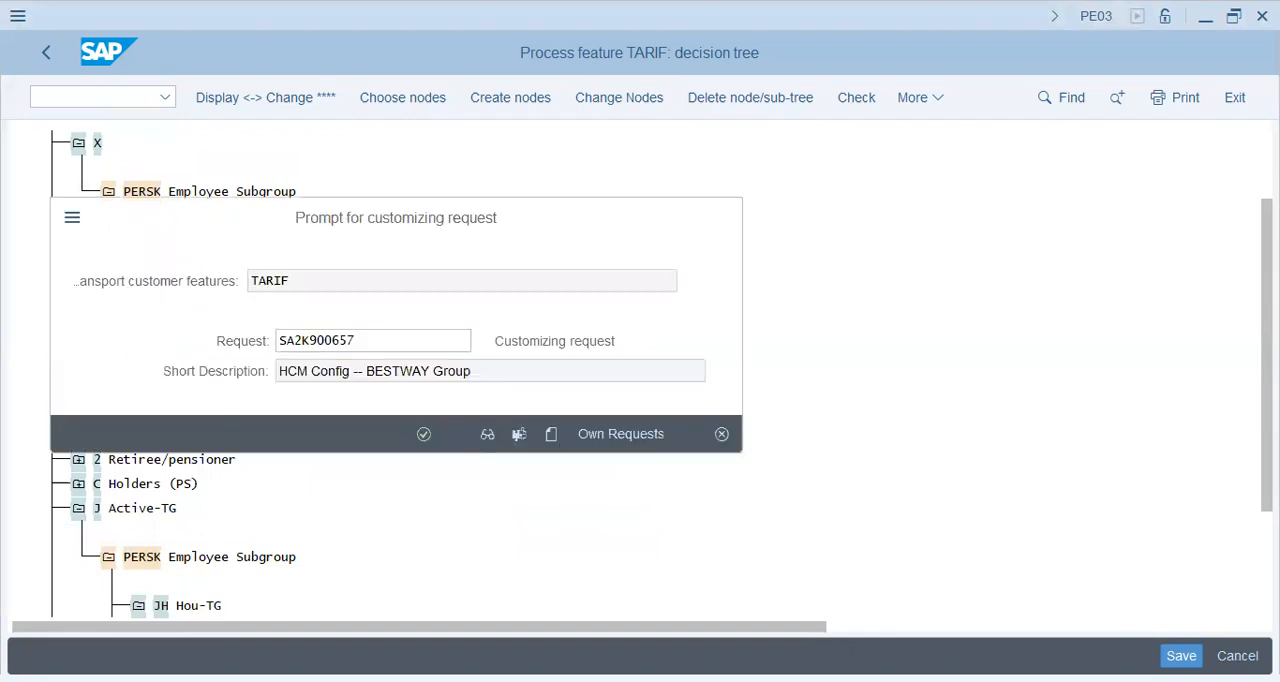
click(920, 97)
click(966, 137)
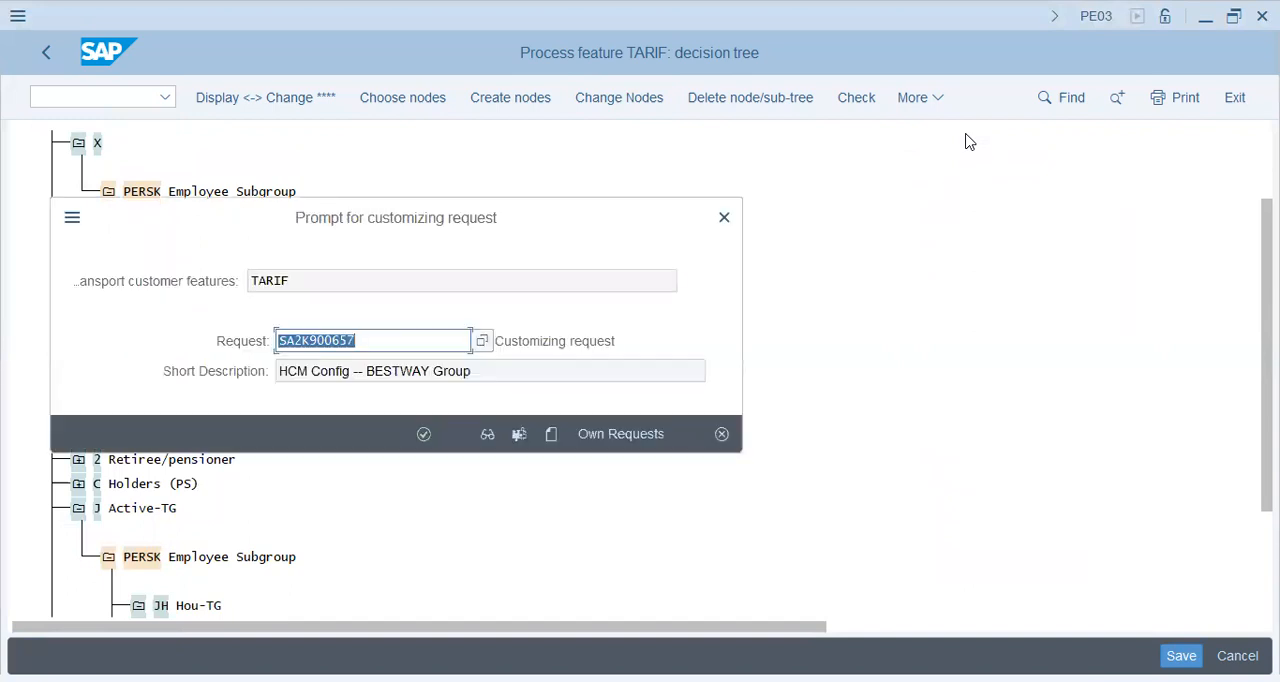
key(Return)
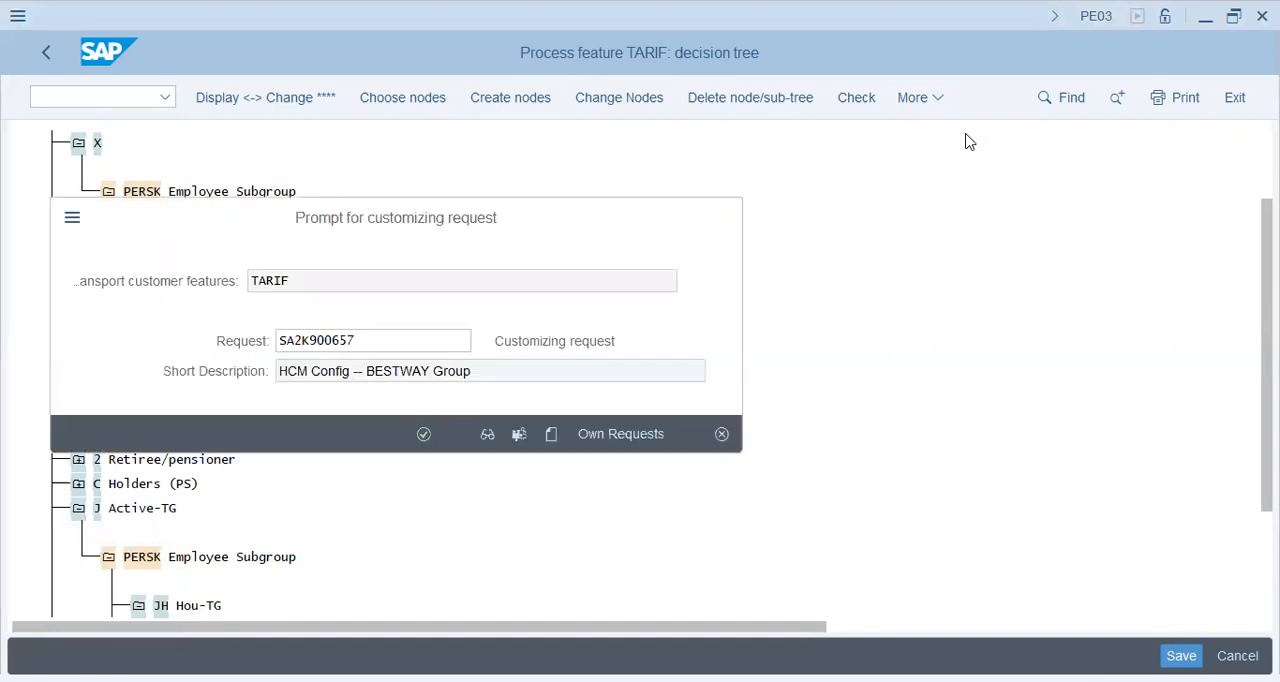
click(47, 53)
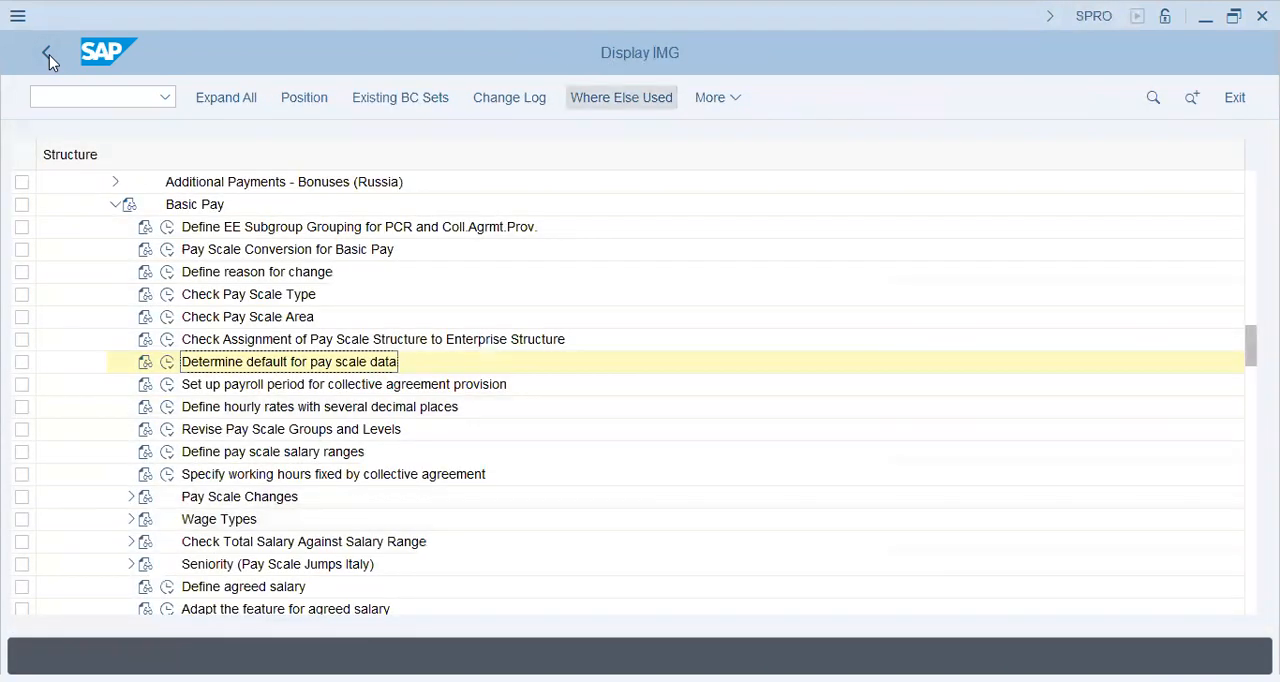